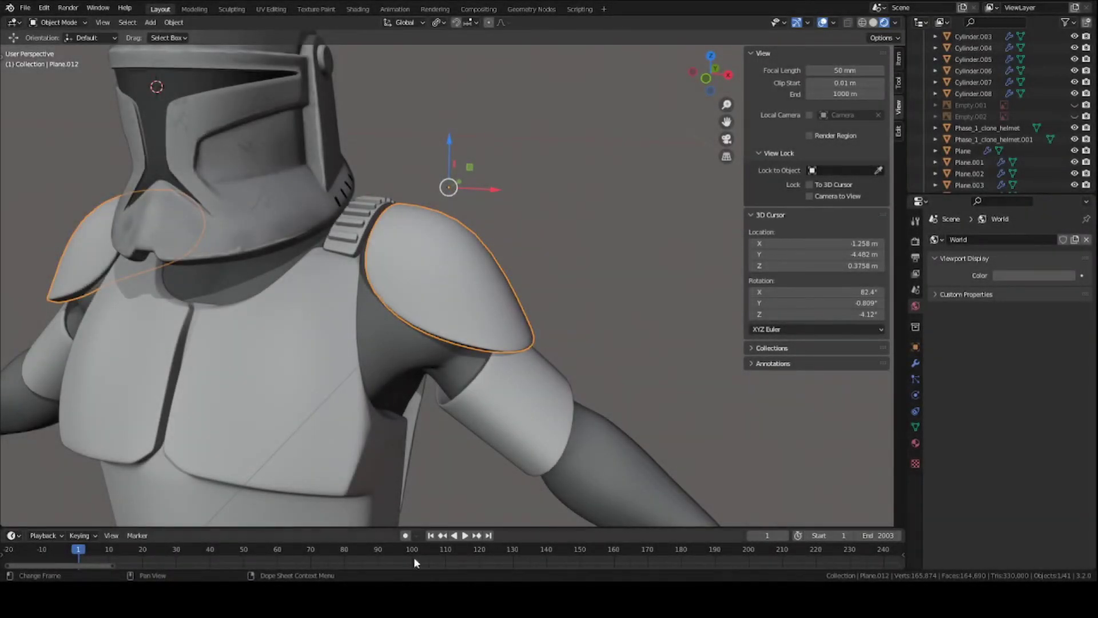
Step: Unhide all hidden objects to bring back the clone trooper reference images in the front view, and save the file
scroll(475, 363, up, 1)
middle_drag(475, 363, 389, 344)
scroll(499, 340, down, 4)
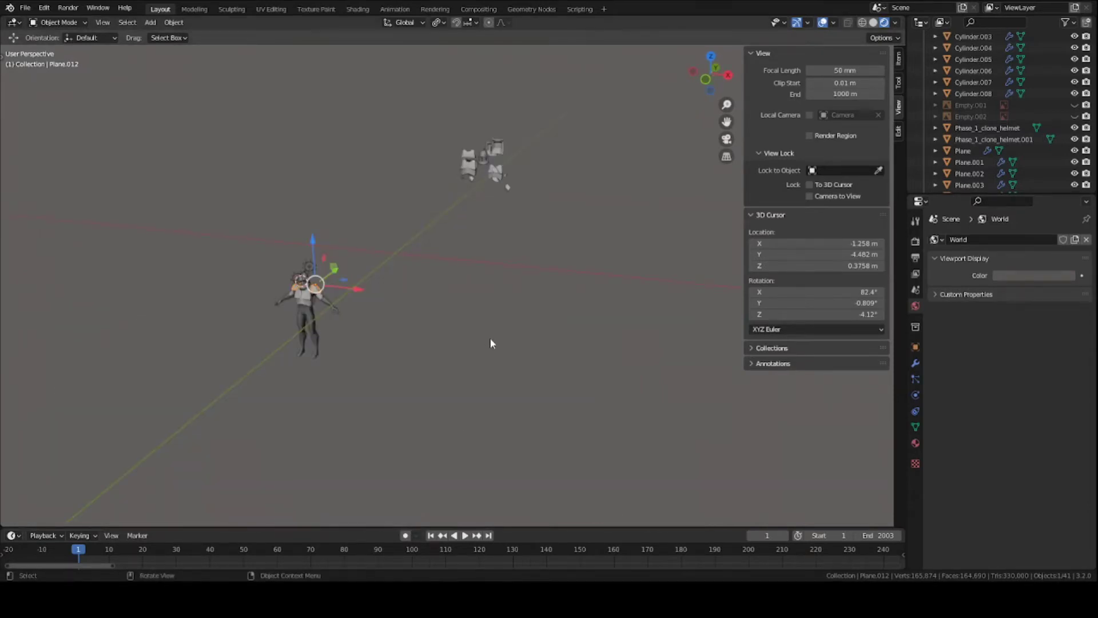
key(KP_1)
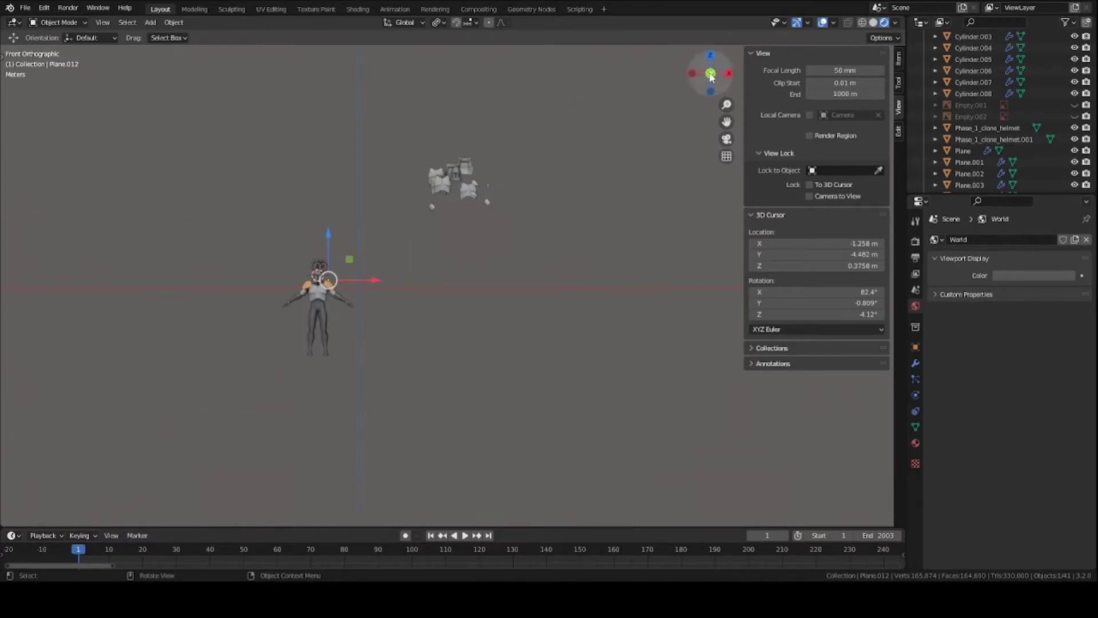
scroll(494, 275, up, 4)
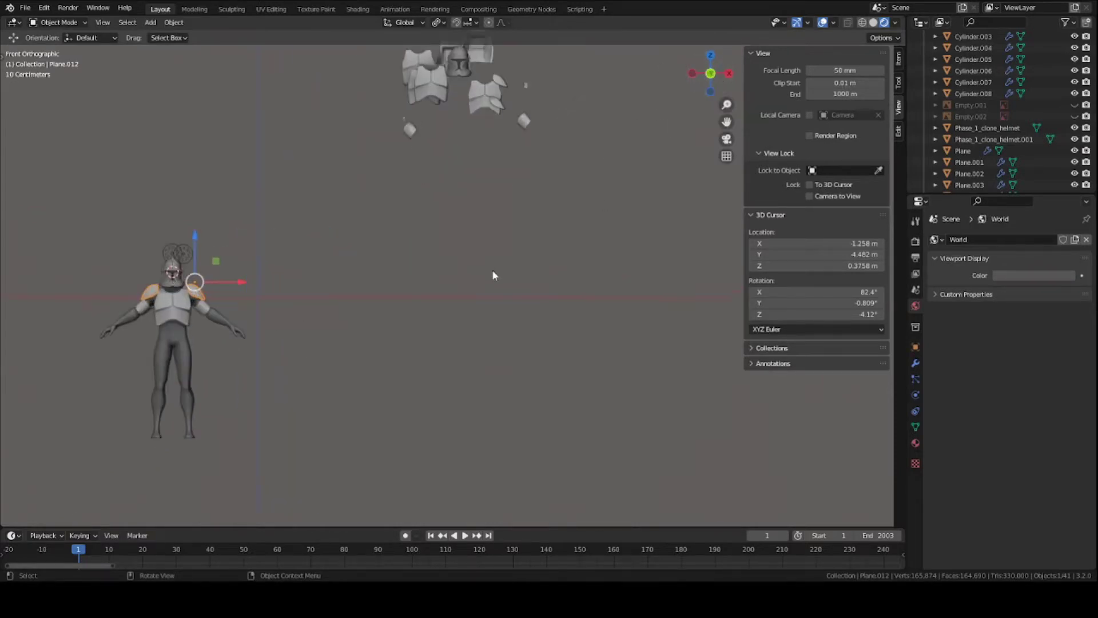
scroll(486, 270, down, 4)
scroll(477, 269, up, 3)
key(alt+h)
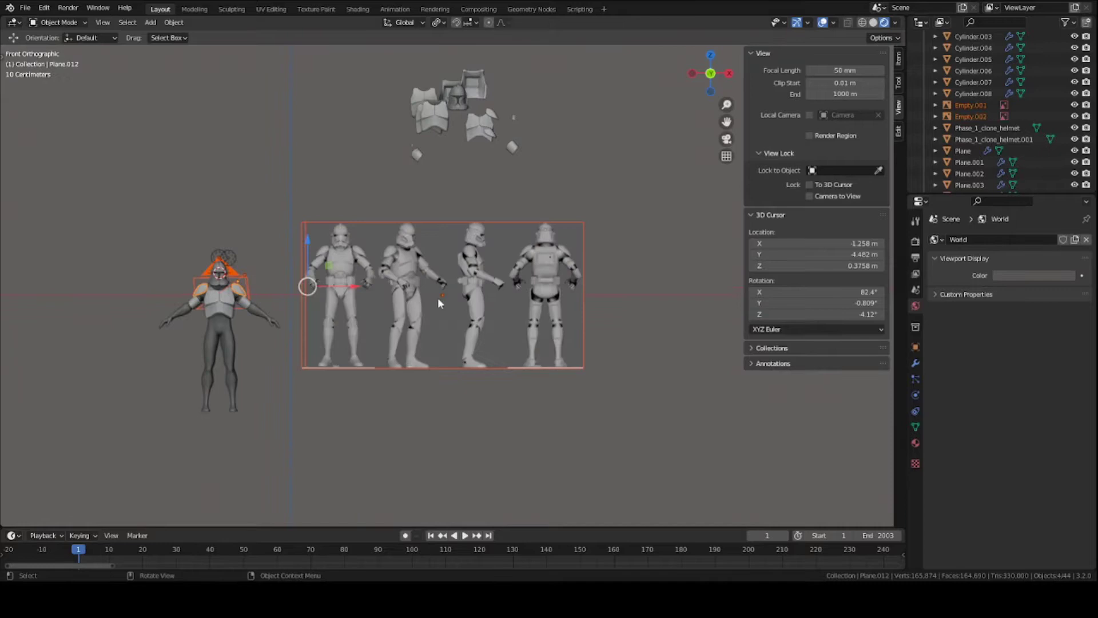
scroll(438, 303, up, 5)
key(ctrl+s)
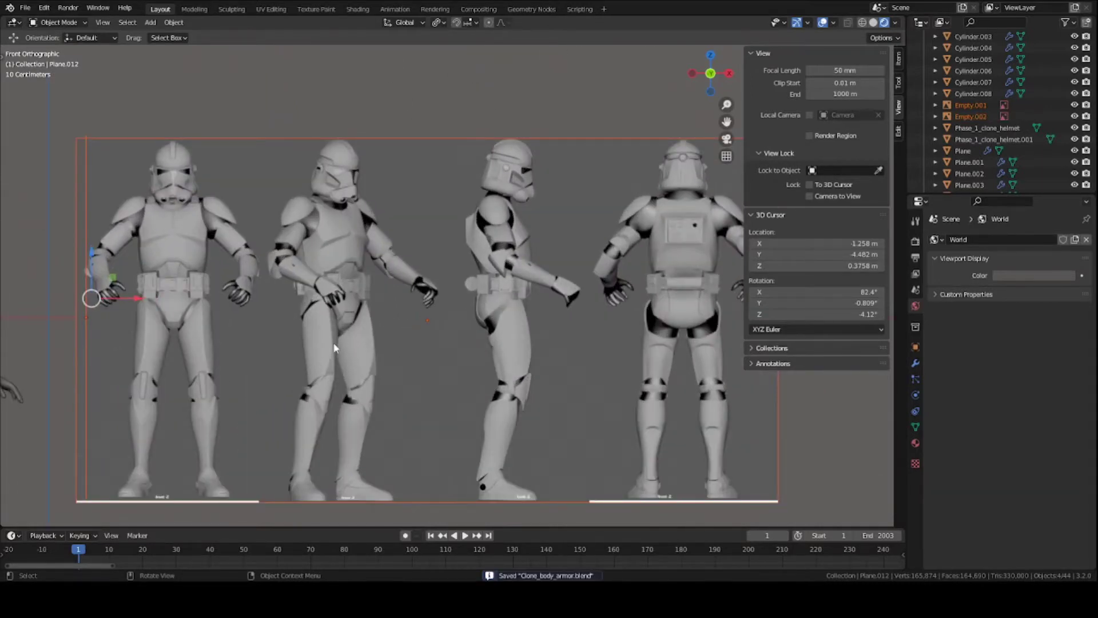
Step: Examine the shoulder armour on the front-facing figure in the front reference image
scroll(335, 347, up, 3)
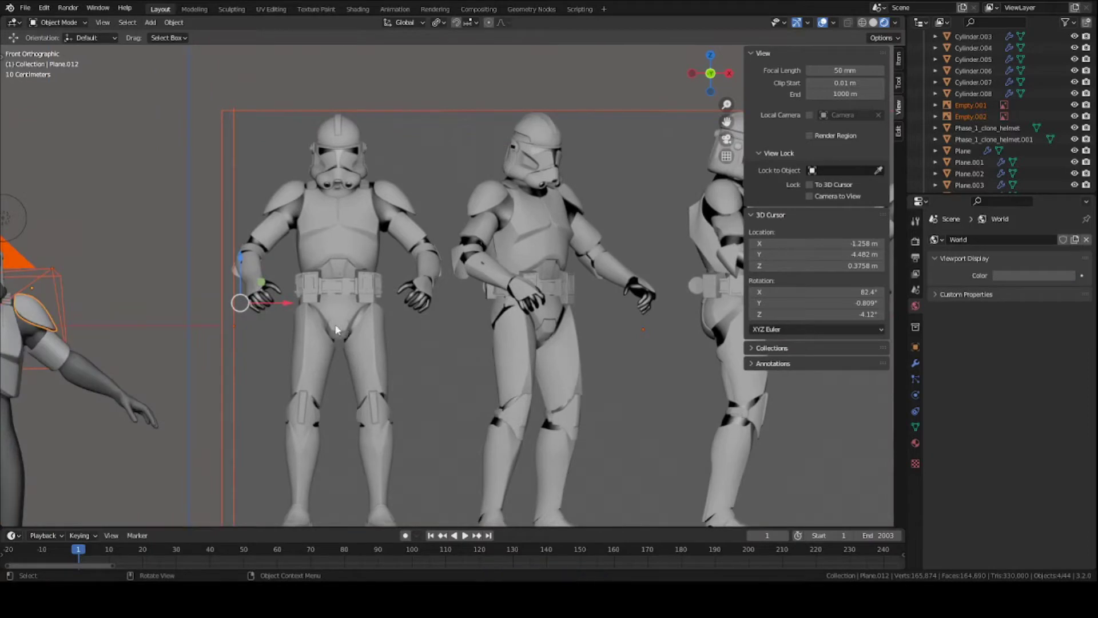
scroll(423, 320, up, 3)
shift+middle_drag(323, 311, 321, 384)
scroll(416, 324, down, 3)
scroll(418, 302, up, 2)
scroll(321, 385, up, 4)
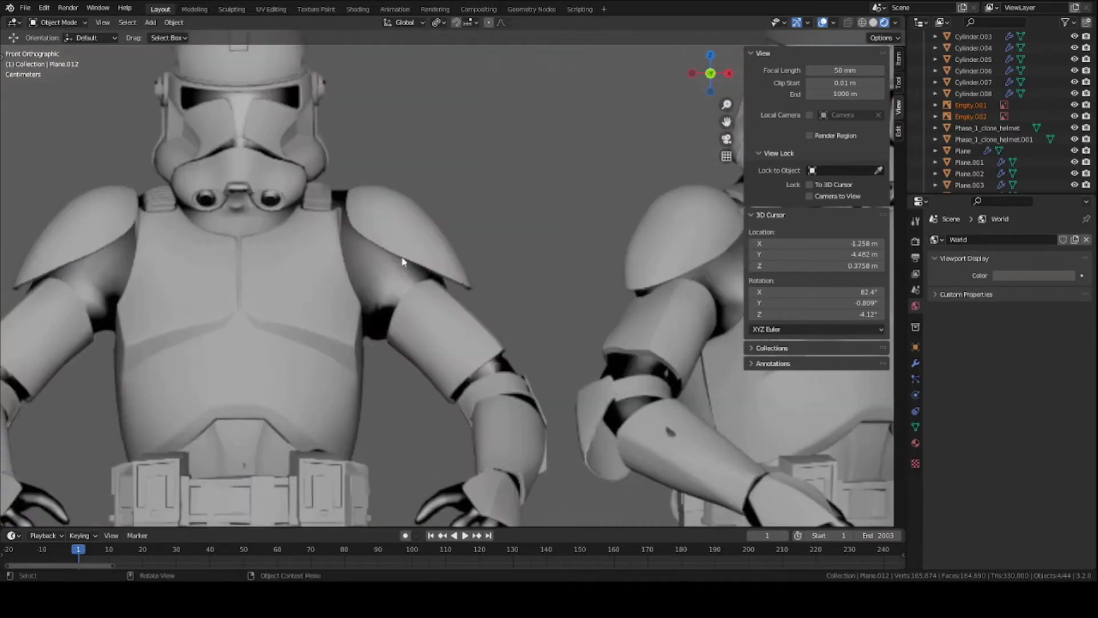
click(343, 268)
scroll(344, 268, down, 4)
key(g)
key(x)
right_click(401, 263)
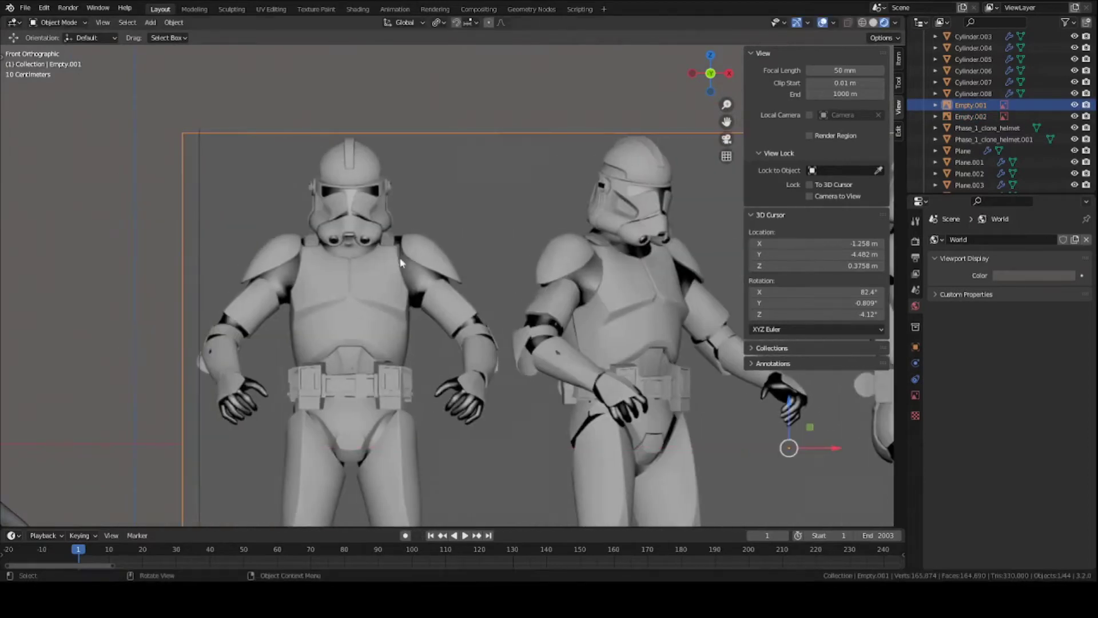
Step: Examine the shoulder pad's shape on the profile figure in the right side reference image
scroll(437, 270, up, 2)
key(KP_3)
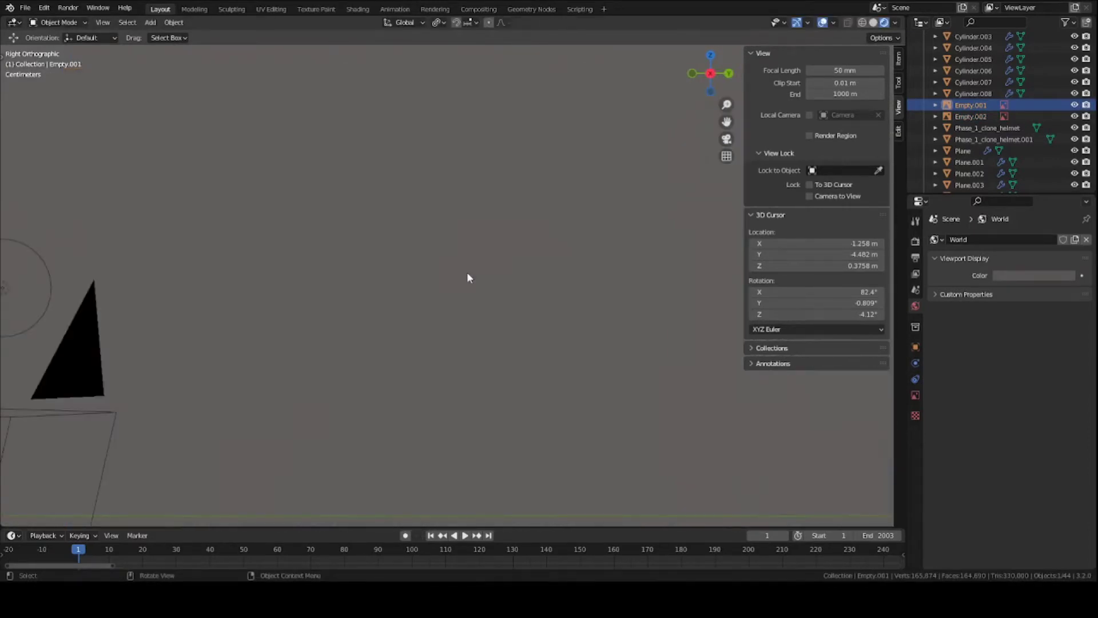
scroll(467, 273, down, 7)
shift+middle_drag(263, 338, 604, 307)
scroll(422, 314, up, 5)
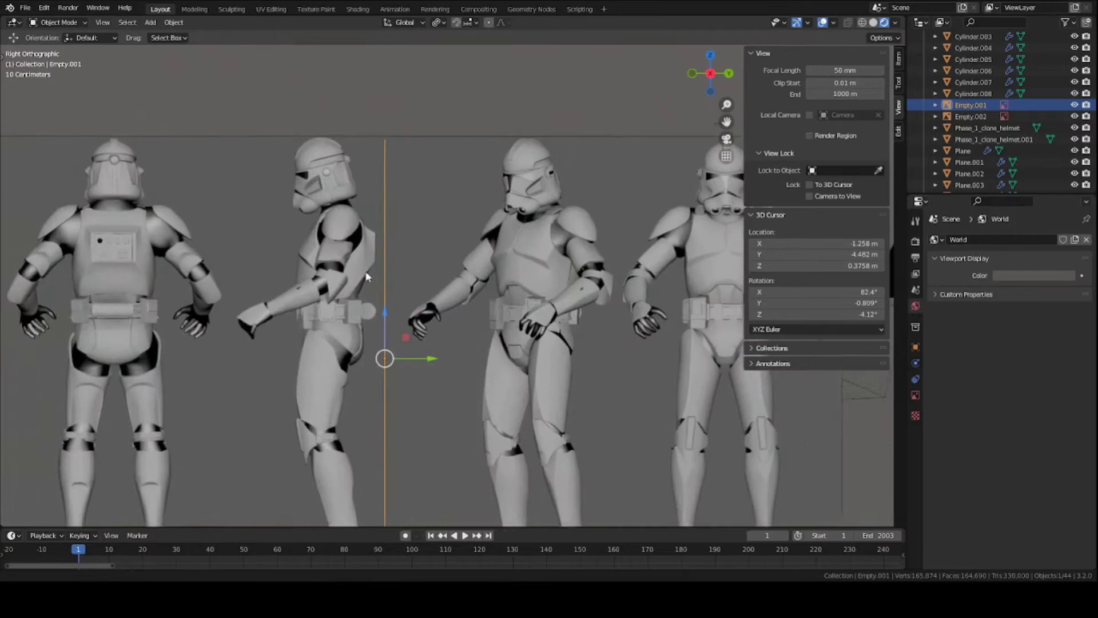
scroll(453, 290, down, 6)
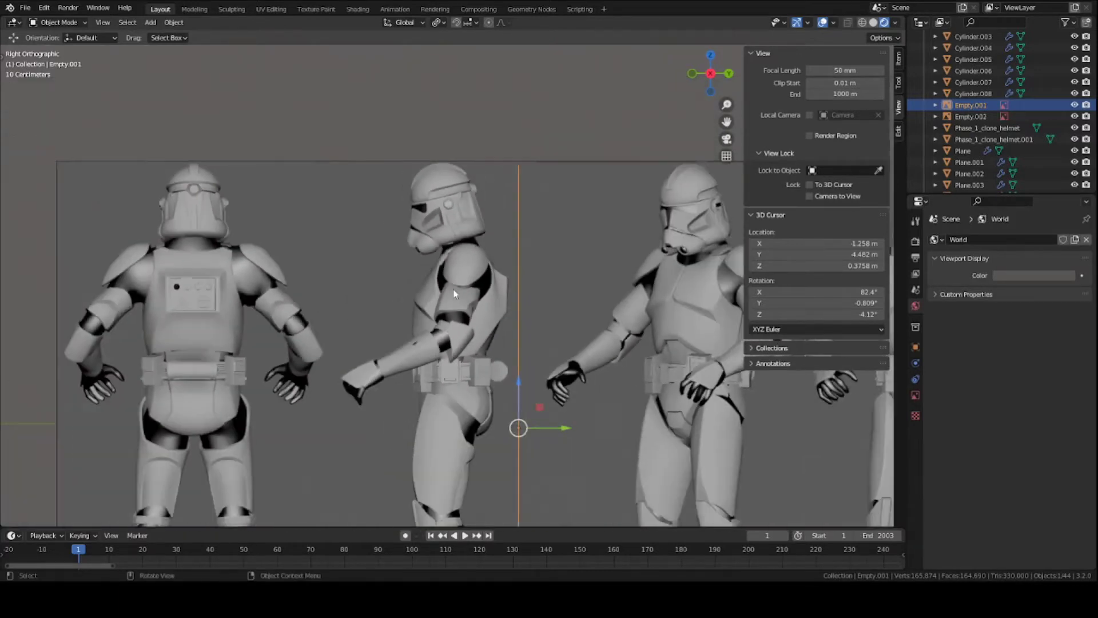
scroll(449, 313, up, 3)
scroll(449, 313, up, 2)
key(ctrl+s)
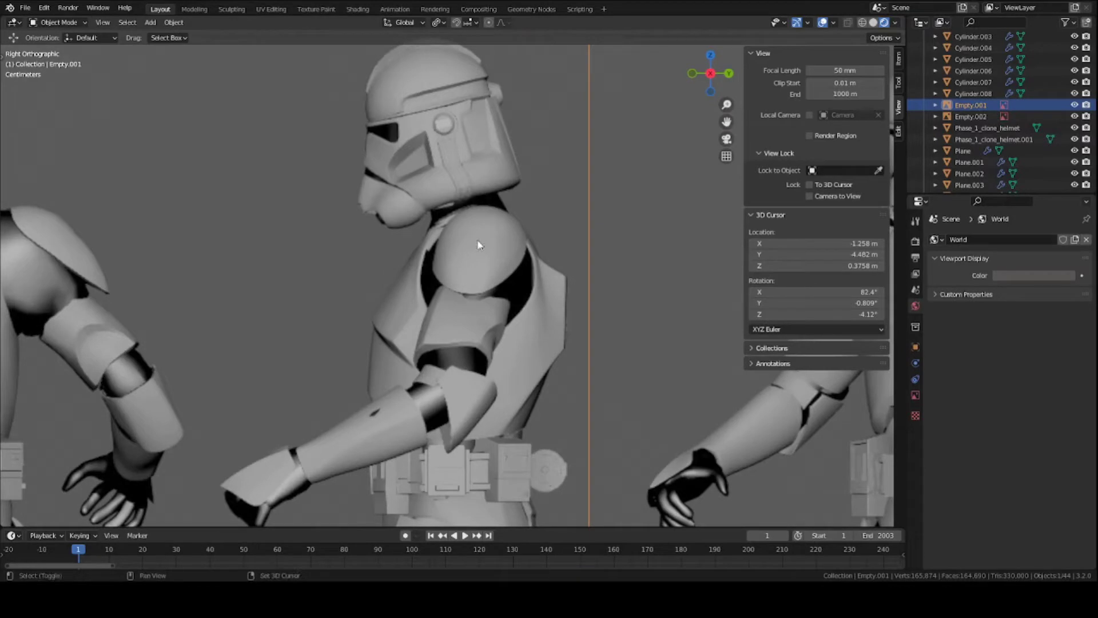
Step: Place the 3D cursor on the front-facing trooper's left shoulder pad in the front reference and add a mesh plane there
key(KP_1)
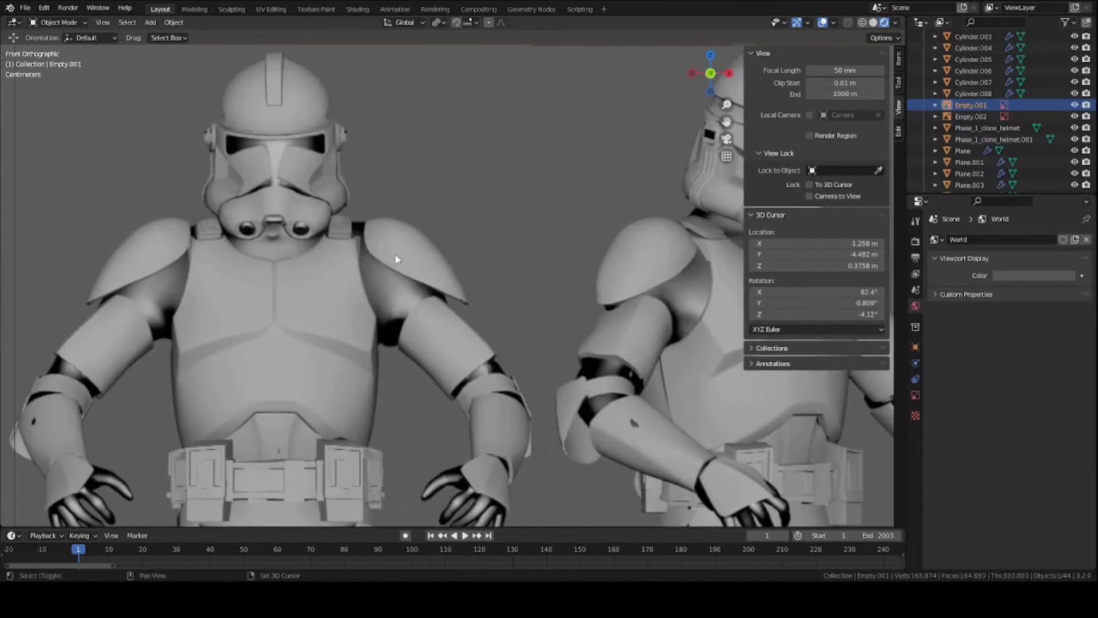
shift+right_click(398, 245)
scroll(402, 243, down, 6)
middle_drag(469, 253, 505, 255)
scroll(501, 255, up, 2)
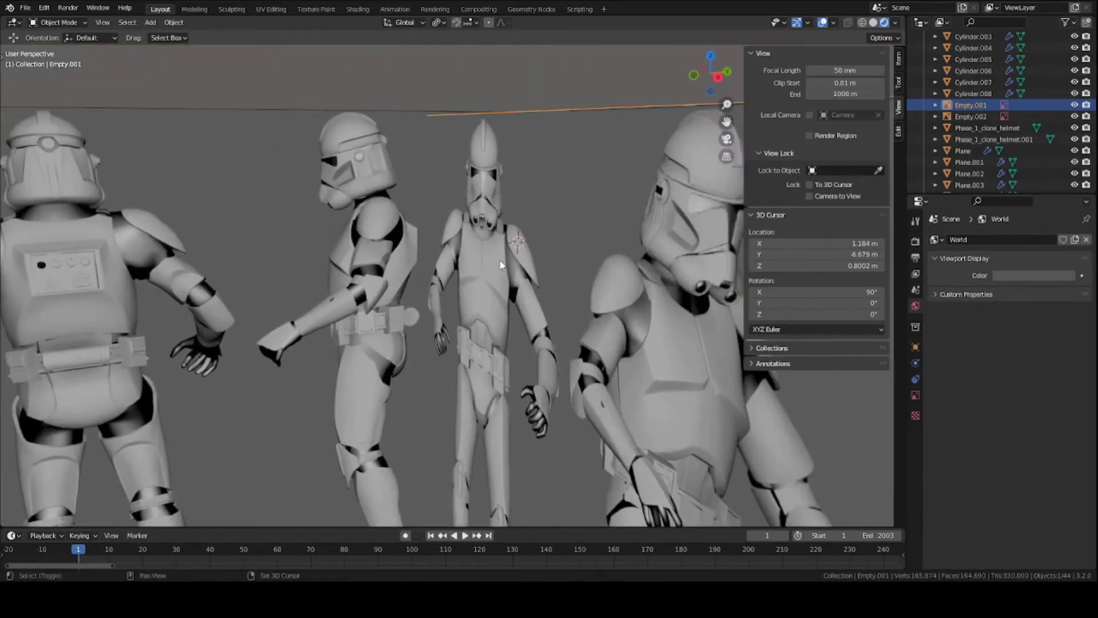
key(shift+a)
mouse_move(499, 260)
click(544, 261)
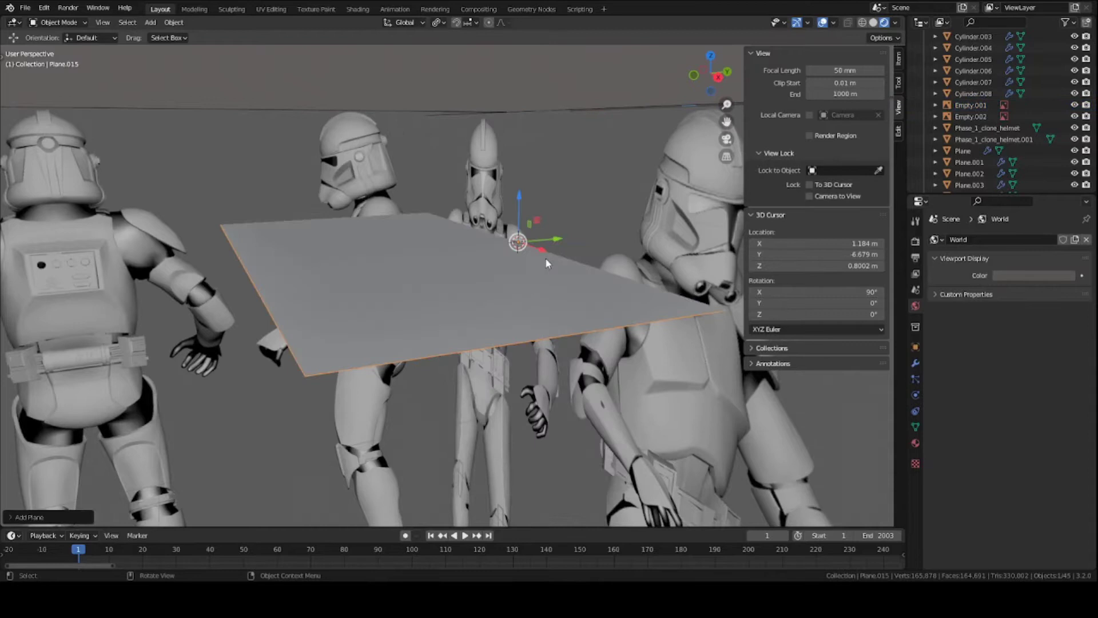
Step: Scale the new plane down to roughly the width of the shoulder pad
key(KP_3)
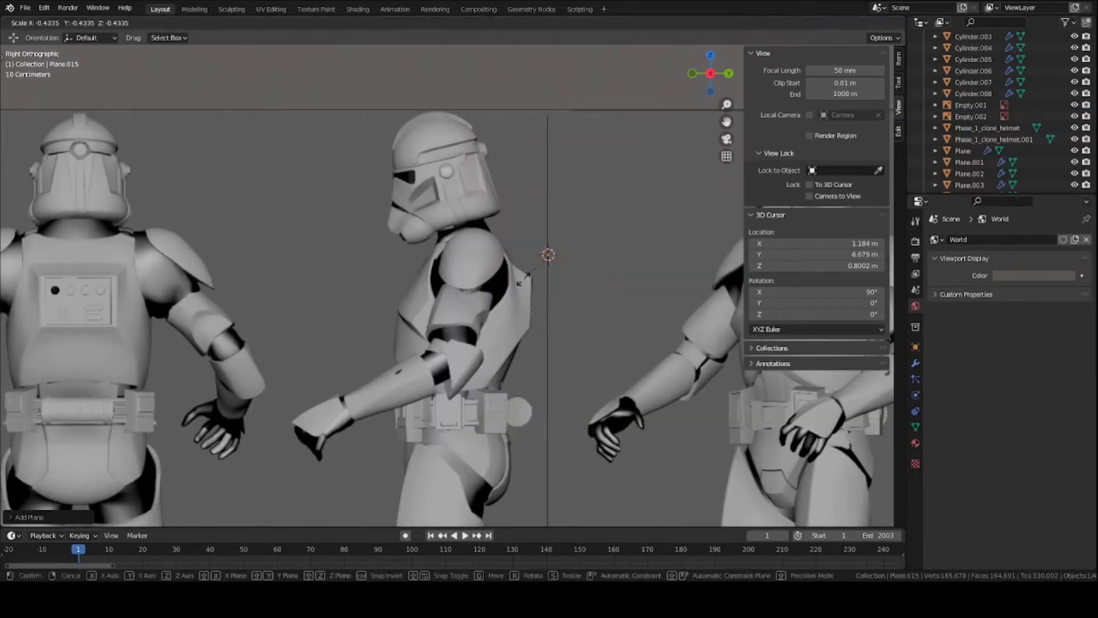
middle_drag(524, 276, 529, 303)
key(s)
click(567, 248)
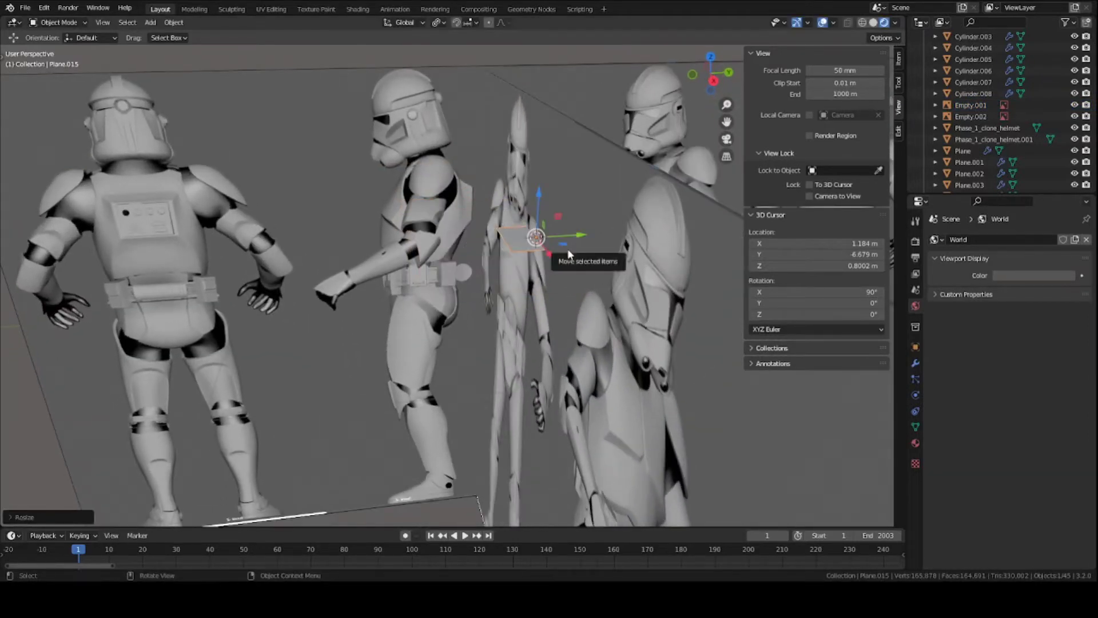
Step: Move the plane along the Y axis to the profile figure's shoulder in the side reference, and save the file
scroll(489, 216, up, 3)
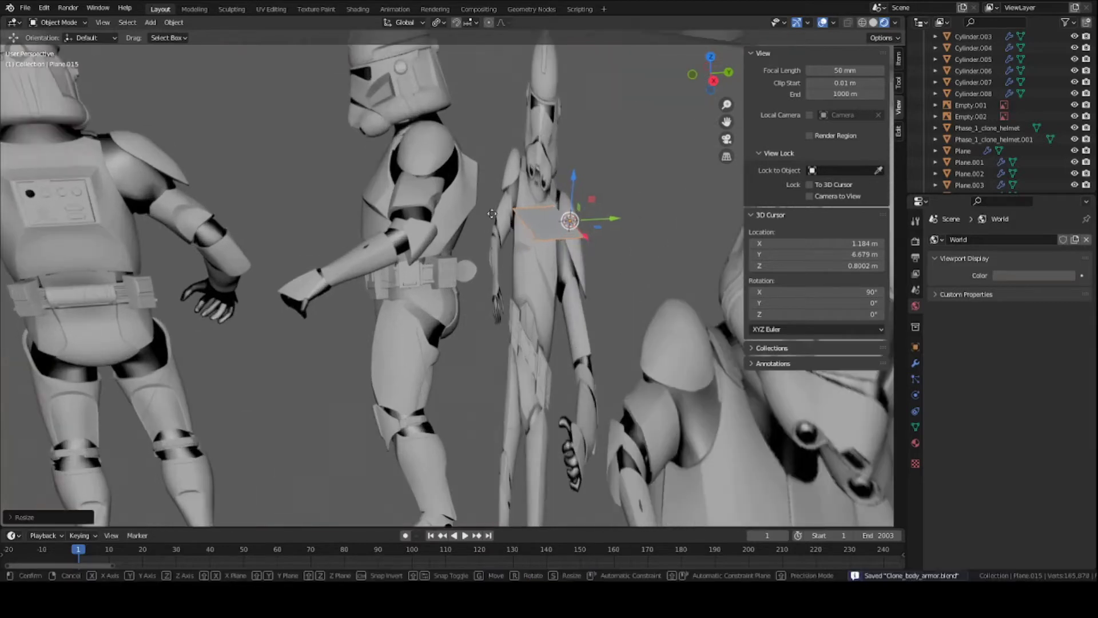
key(g)
key(y)
click(350, 200)
key(ctrl+s)
Step: Rotate the plane about the Y axis and move it level with the top of the shoulder pad in the right side view
key(KP_3)
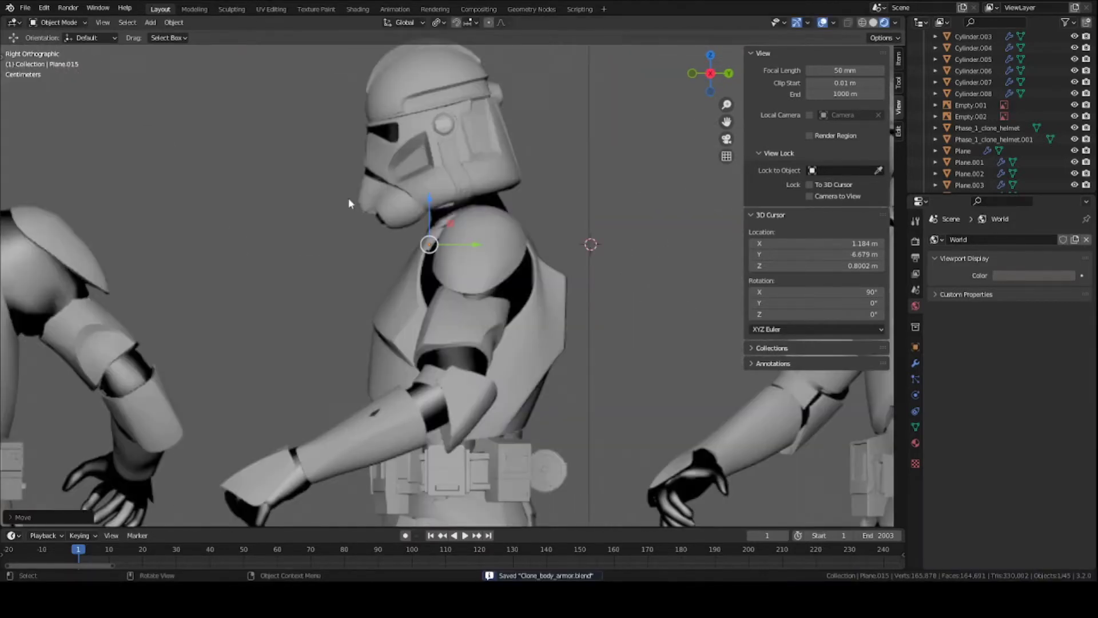
scroll(500, 208, up, 4)
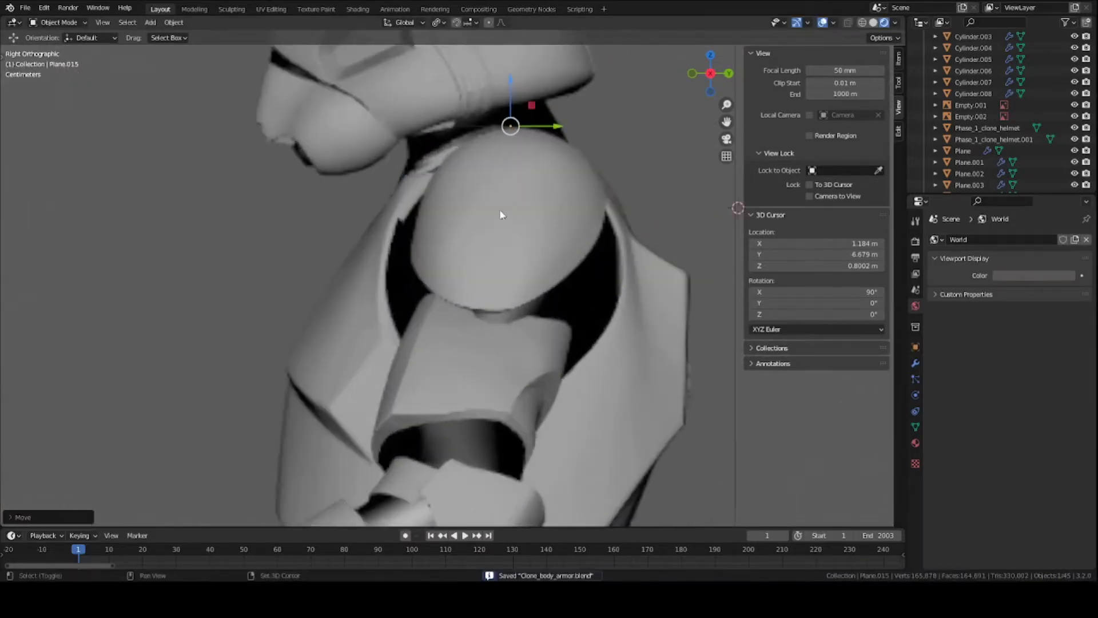
scroll(422, 302, up, 2)
key(r)
key(y)
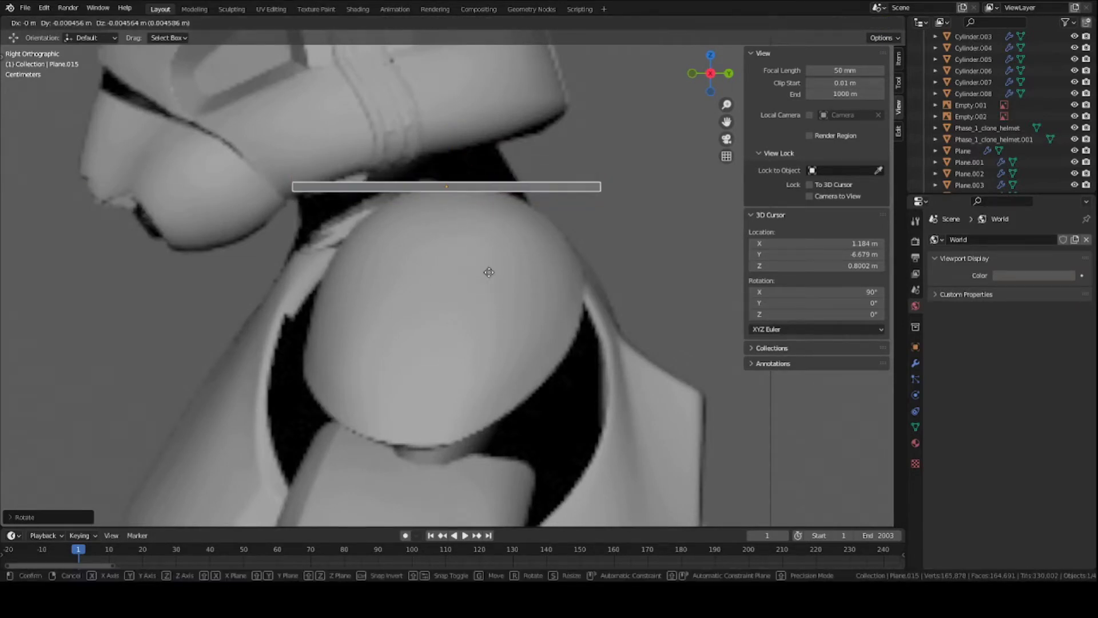
click(487, 279)
key(KP_1)
scroll(472, 280, down, 3)
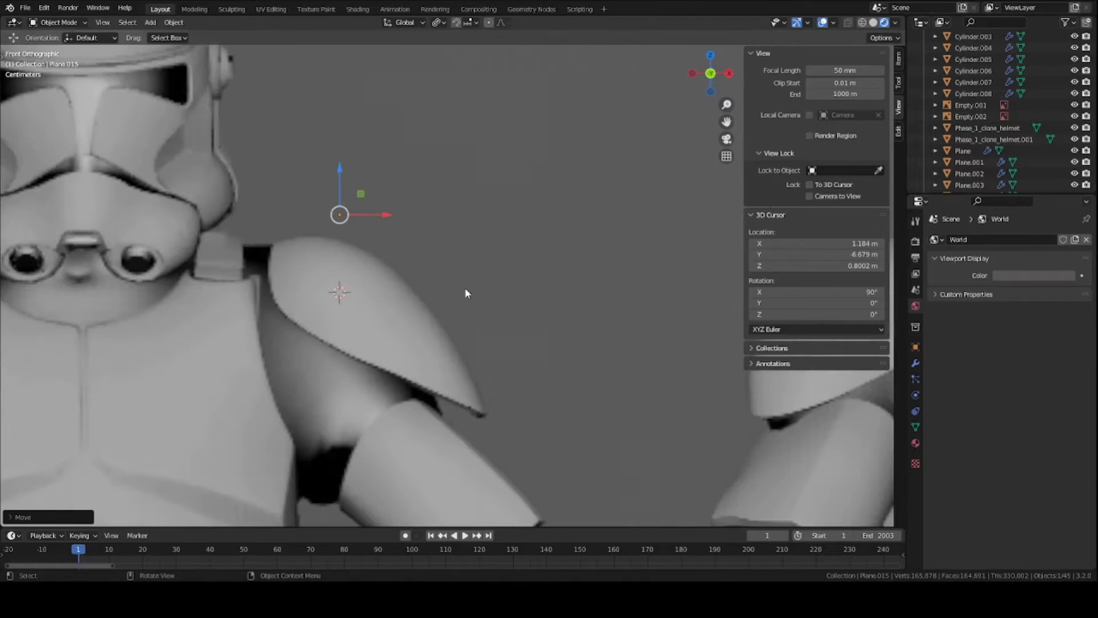
key(r)
click(572, 282)
key(g)
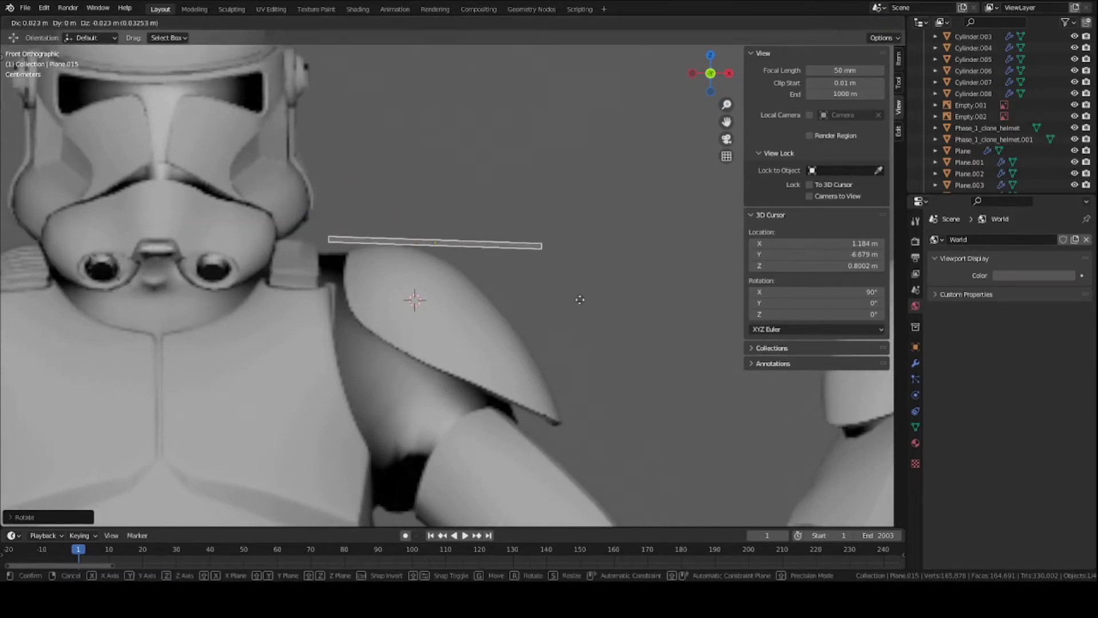
right_click(557, 302)
key(ctrl+z)
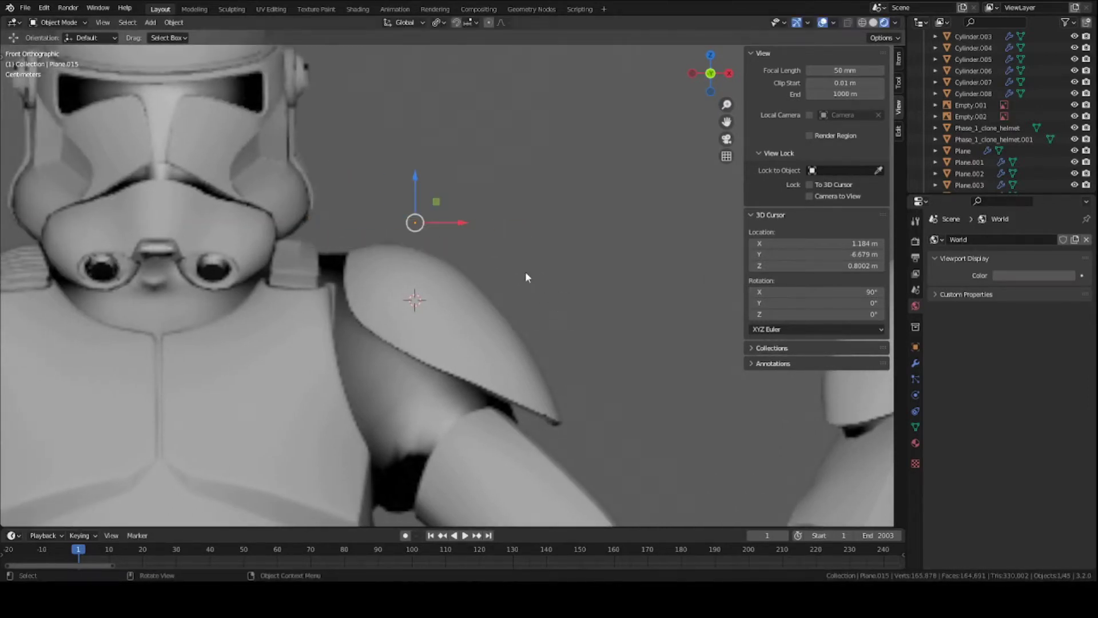
Step: Move the plane in the front view to line up with the shoulder pad's upper edge, and save the file
key(g)
click(517, 293)
middle_drag(516, 293, 451, 225)
key(ctrl+s)
Step: Enter Edit Mode on the plane and add one centred loop cut that splits it into front and back halves
click(57, 22)
click(57, 49)
key(ctrl+r)
click(427, 199)
right_click(427, 199)
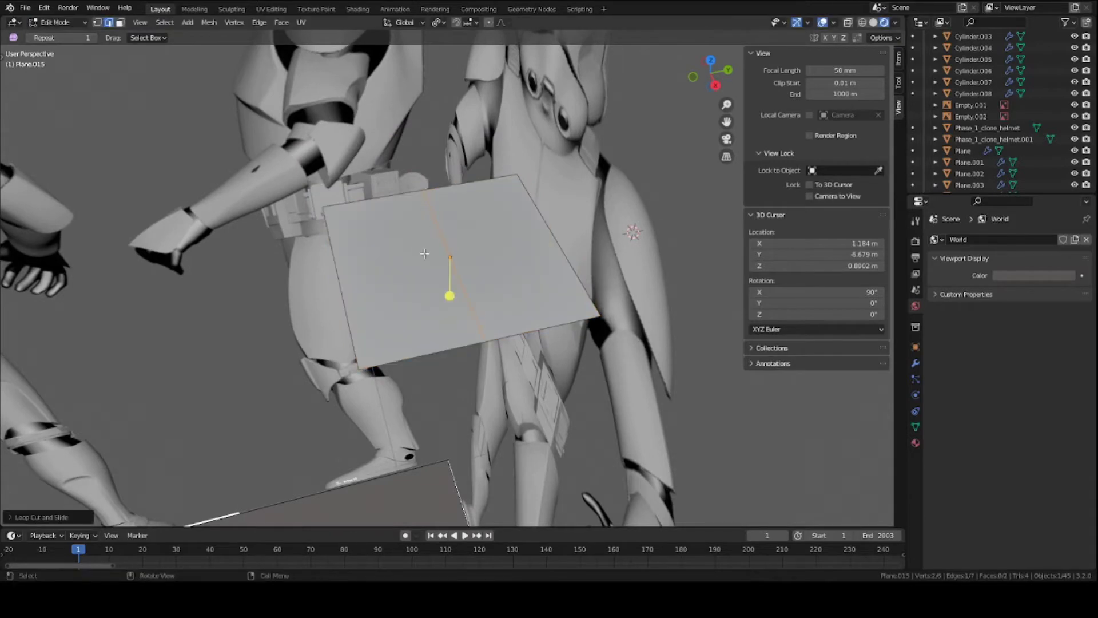
Step: Delete the front half face of the plane and return to Object Mode
key(3)
click(400, 307)
middle_drag(400, 306, 417, 321)
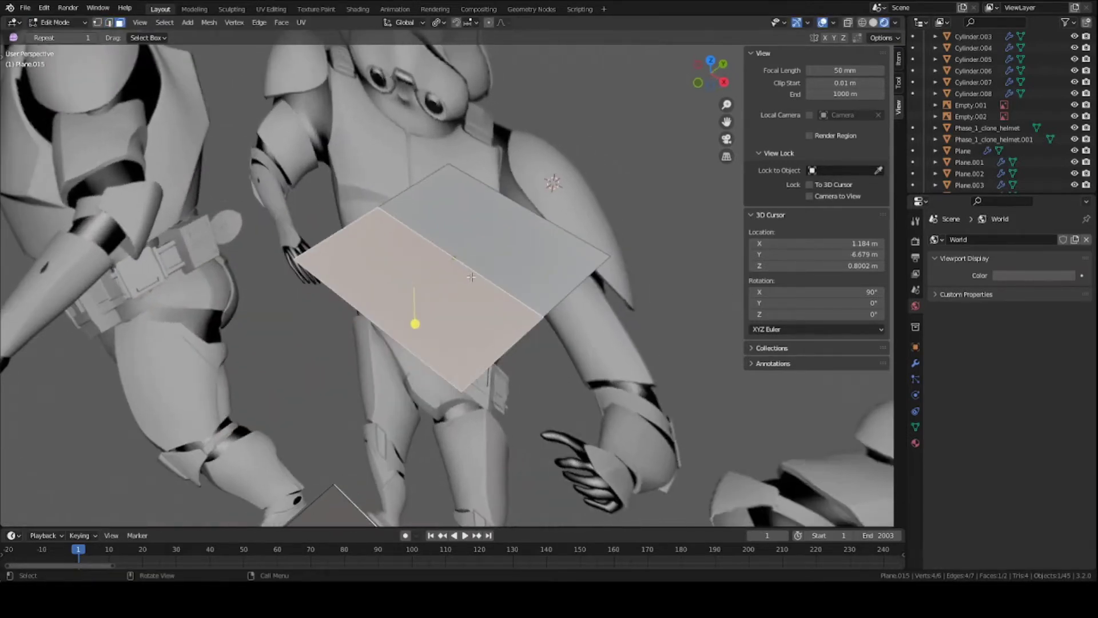
key(x)
click(471, 305)
key(Tab)
middle_drag(471, 290, 423, 292)
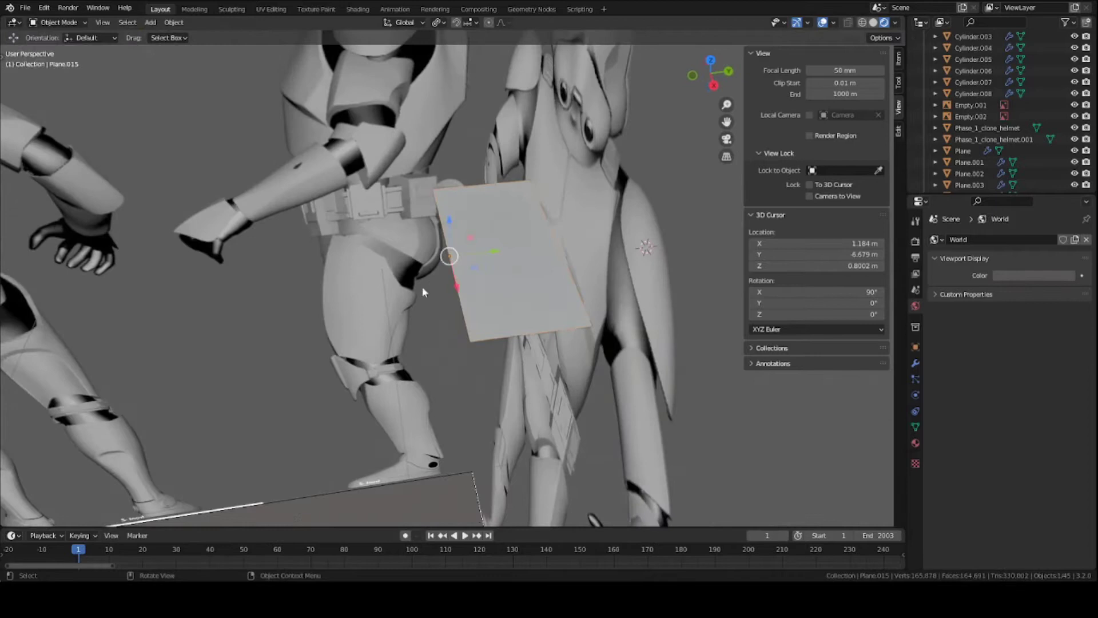
Step: Add a Mirror modifier with clipping to the half plane, set it to mirror only on the Y axis, and save
click(915, 363)
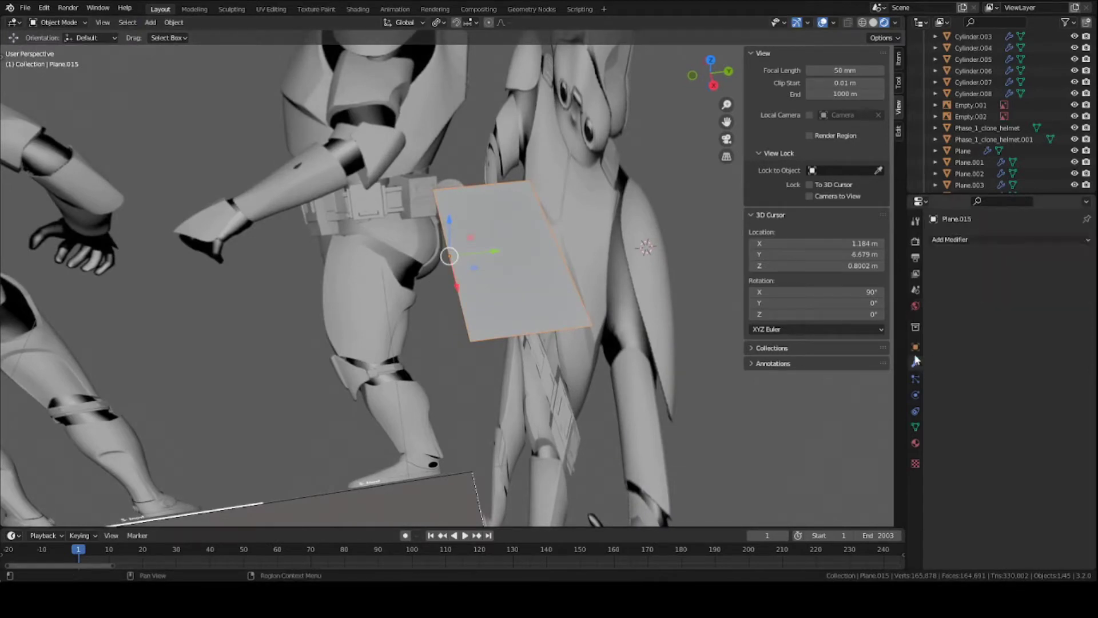
click(953, 239)
click(861, 372)
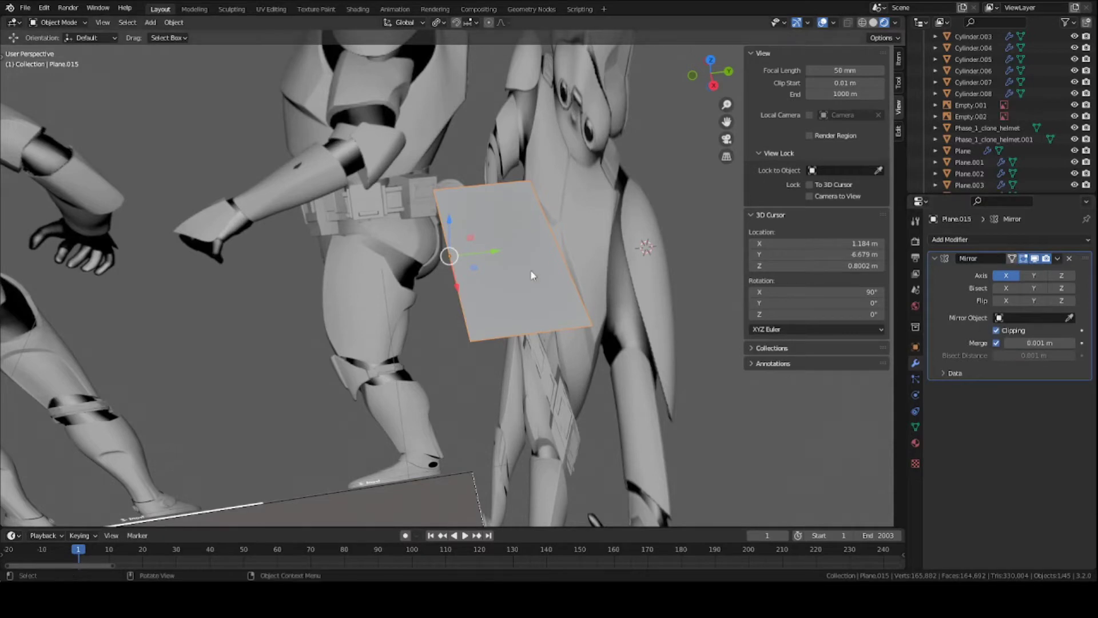
key(ctrl+s)
middle_drag(530, 270, 569, 280)
click(1033, 277)
click(1006, 276)
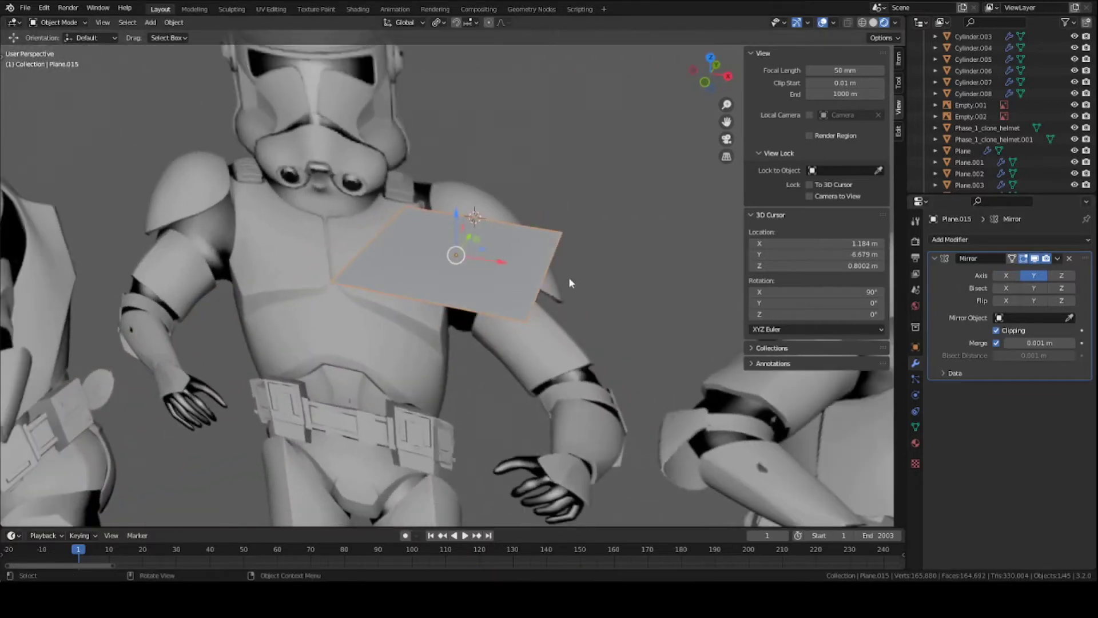
key(Tab)
click(493, 262)
mouse_move(493, 262)
middle_down()
mouse_move(412, 257)
mouse_move(491, 267)
middle_up()
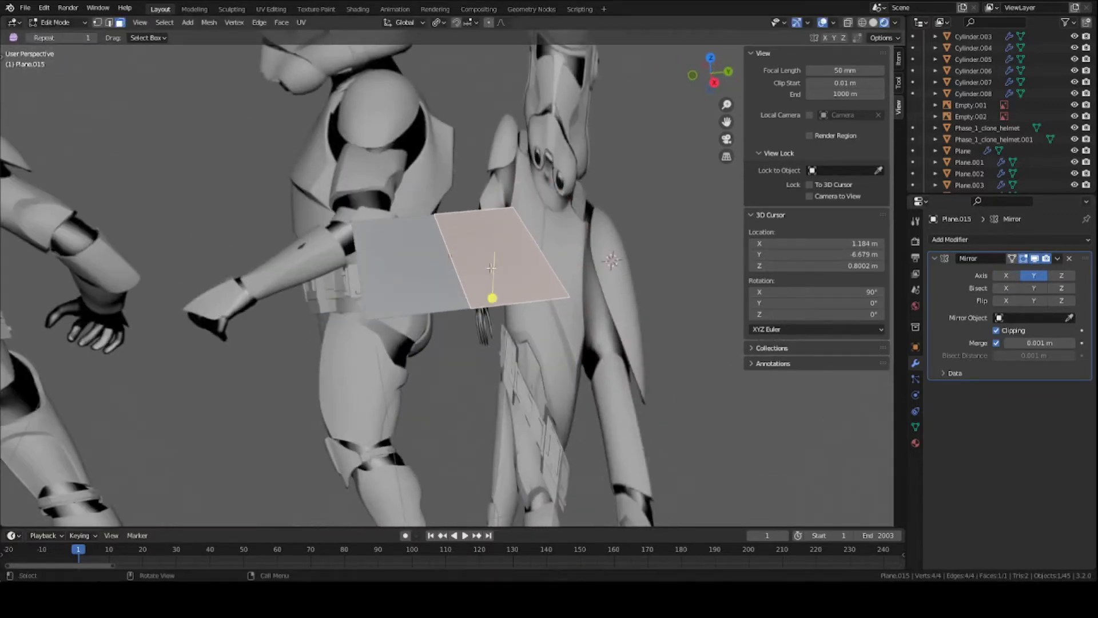
middle_drag(405, 259, 446, 254)
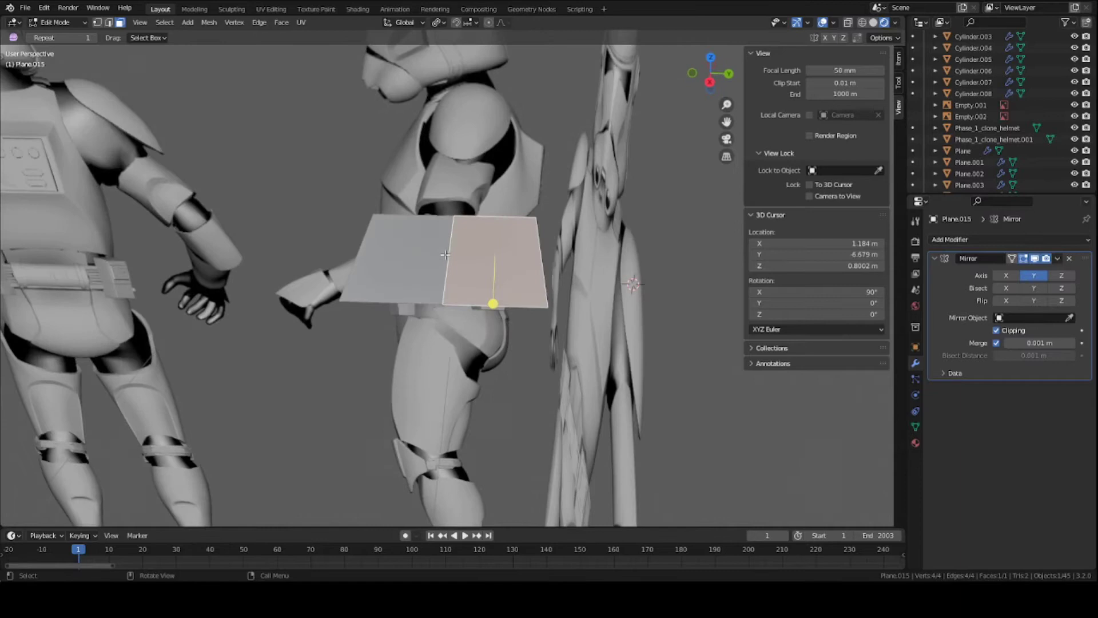
Step: Move the plane in the side view so it sits across the shoulder pad's upper edge, and save the file
key(KP_3)
key(Tab)
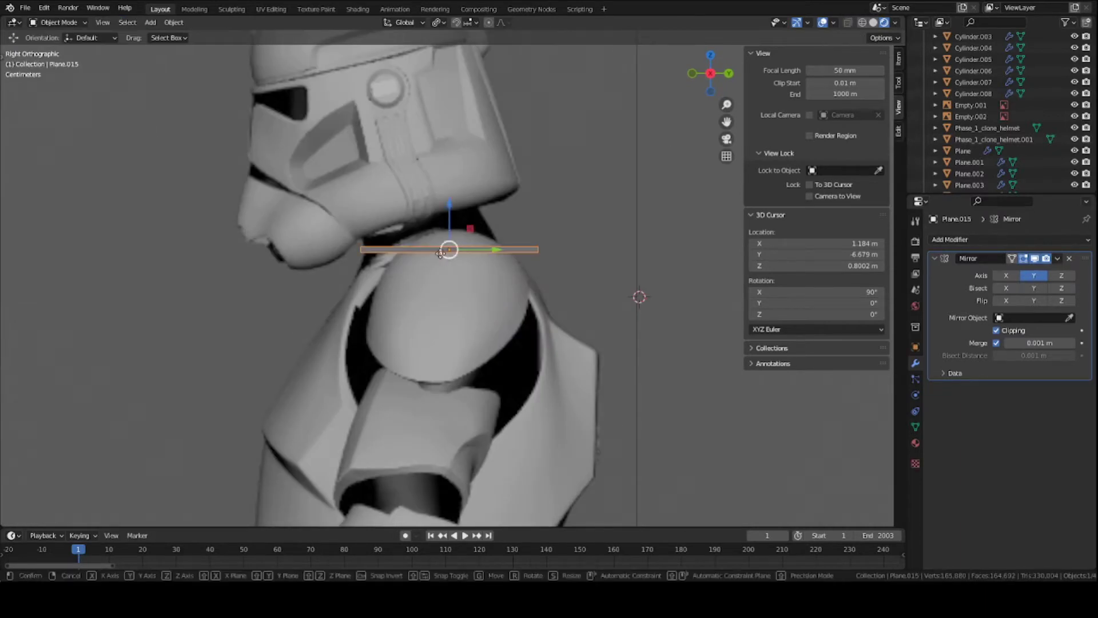
drag(445, 254, 449, 245)
key(ctrl+s)
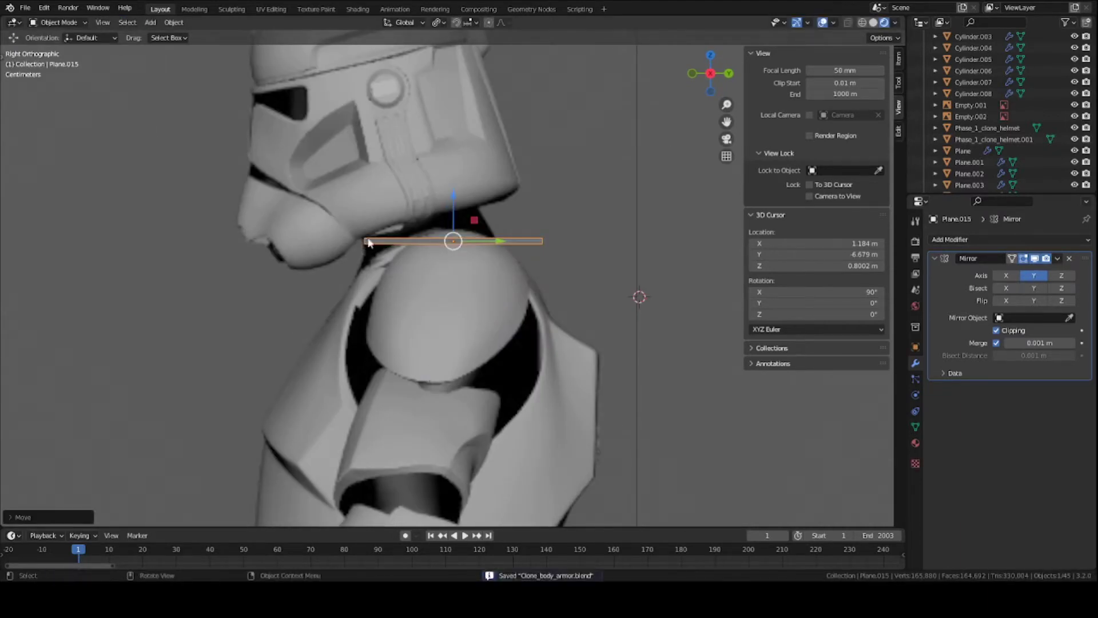
scroll(430, 281, up, 3)
key(g)
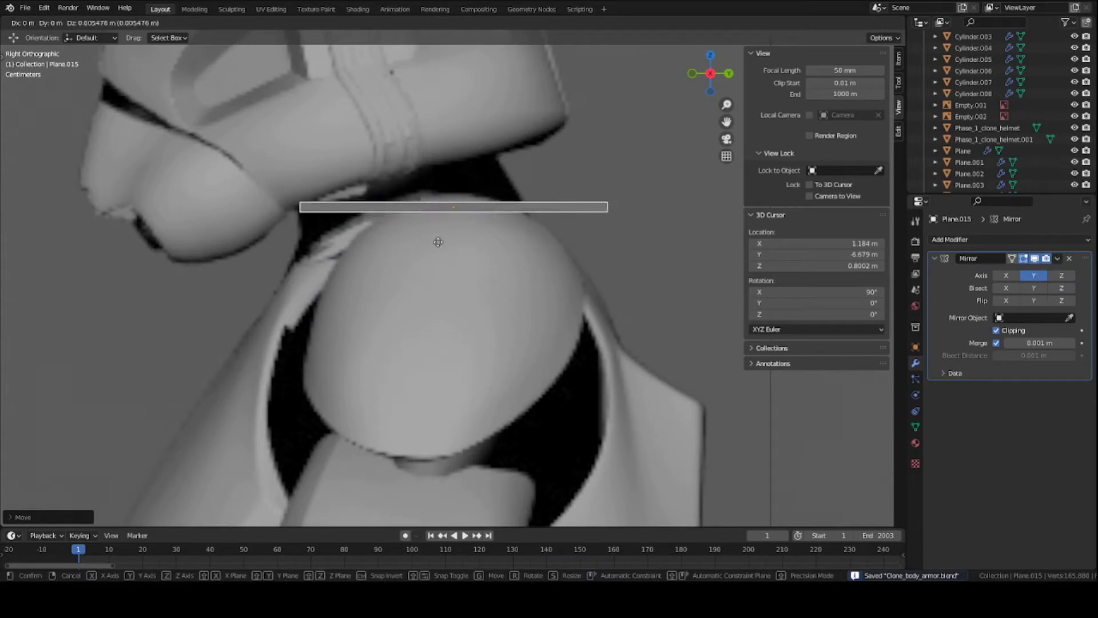
key(Escape)
key(g)
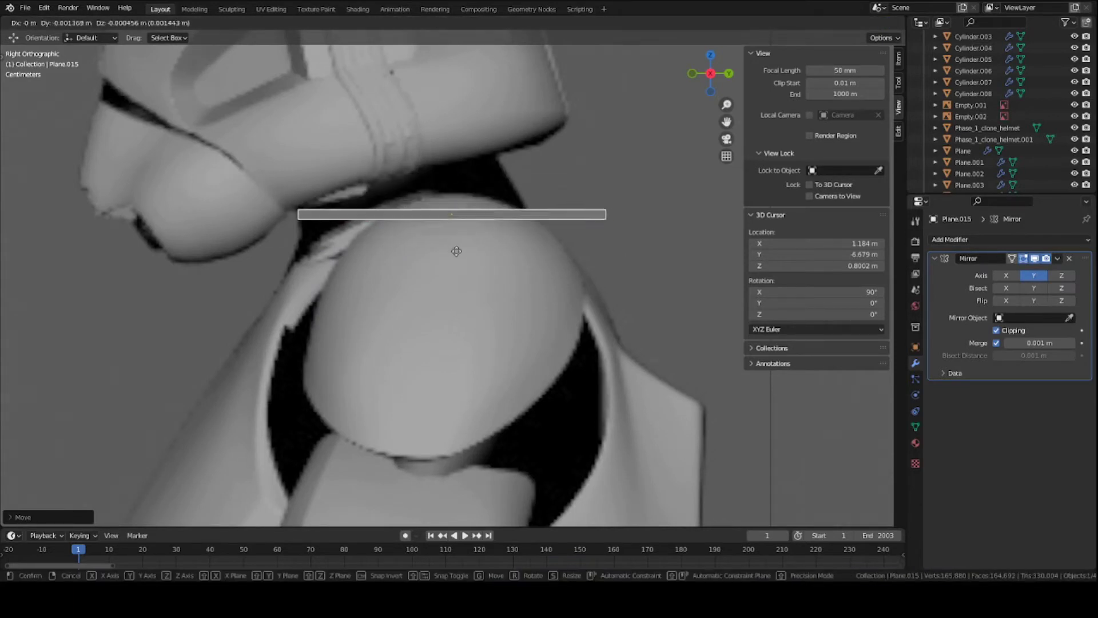
click(460, 257)
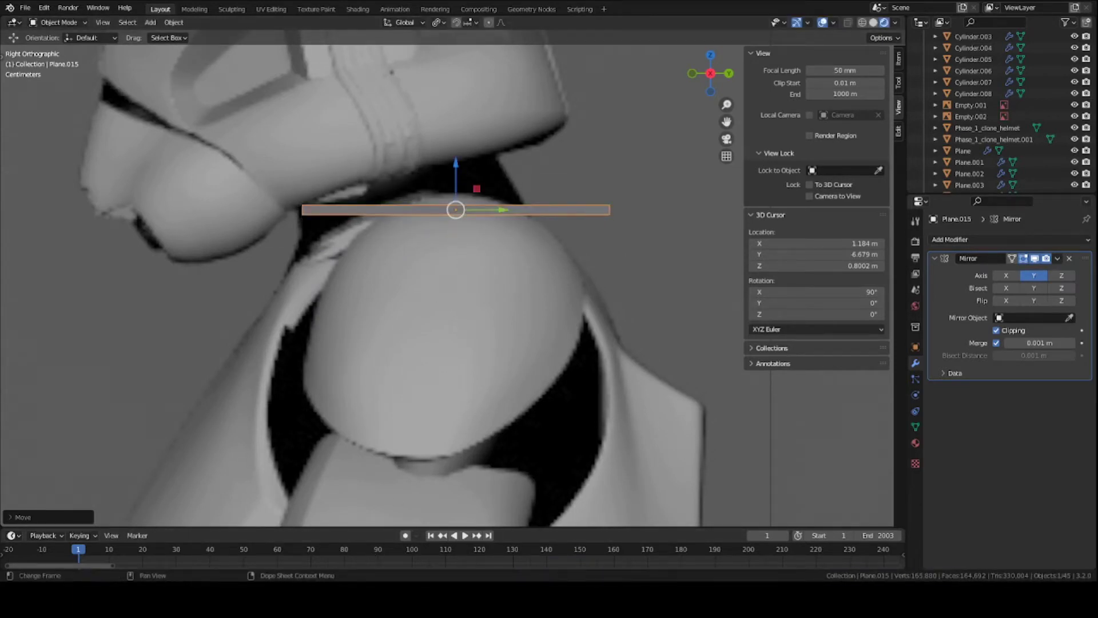
Step: Select the plane's outer edge and lower it to the shoulder pad's bottom in the side view, narrowing it toward the centre
key(KP_1)
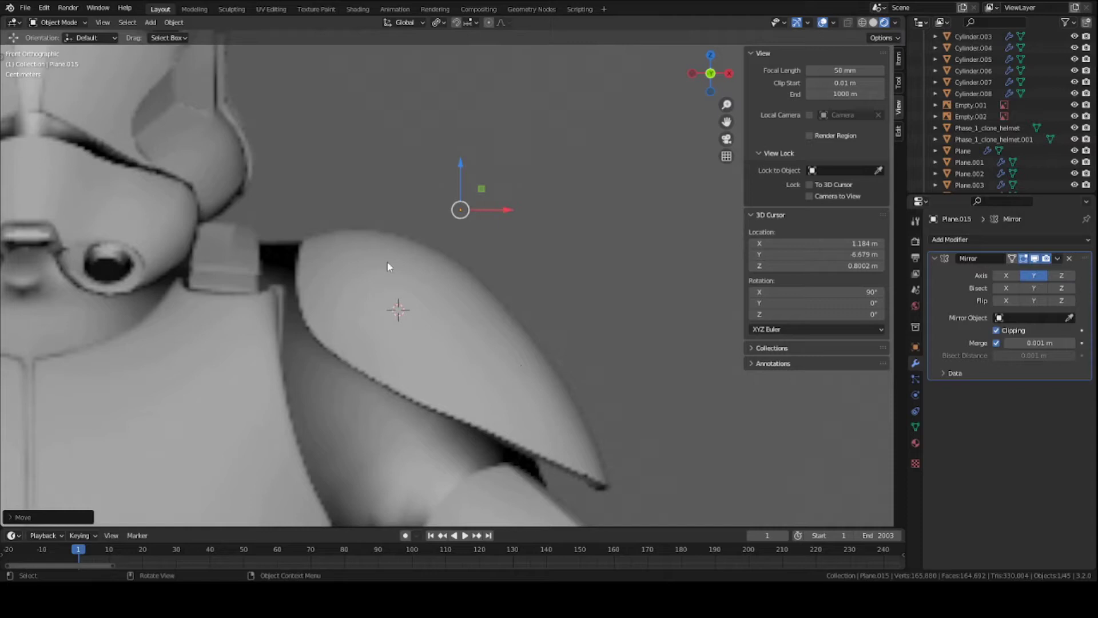
middle_drag(480, 269, 375, 303)
key(Tab)
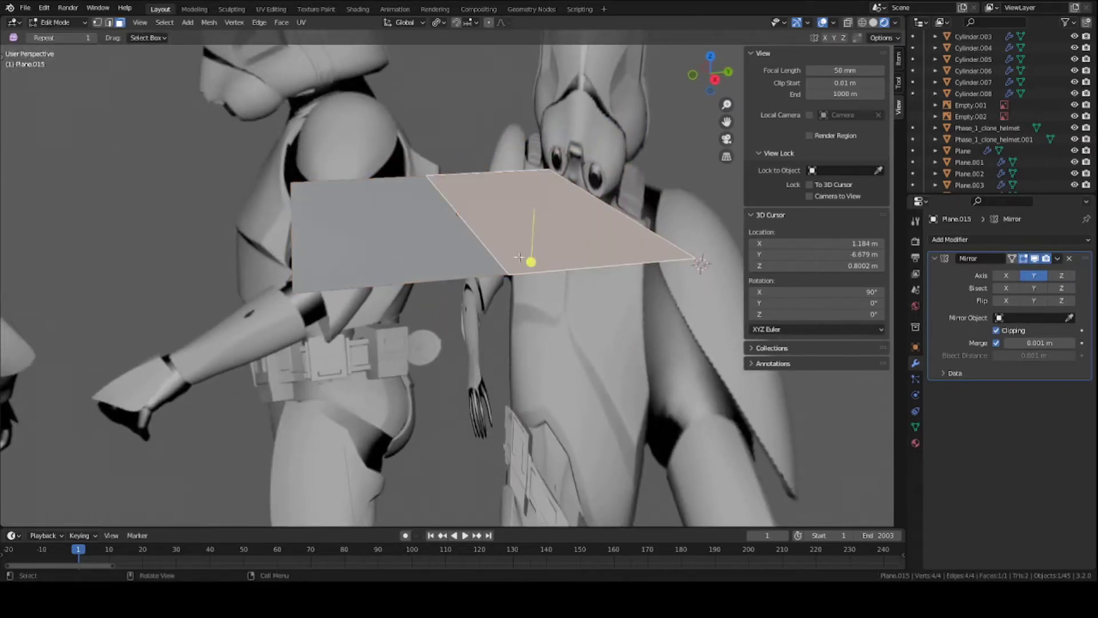
key(2)
click(569, 270)
key(KP_3)
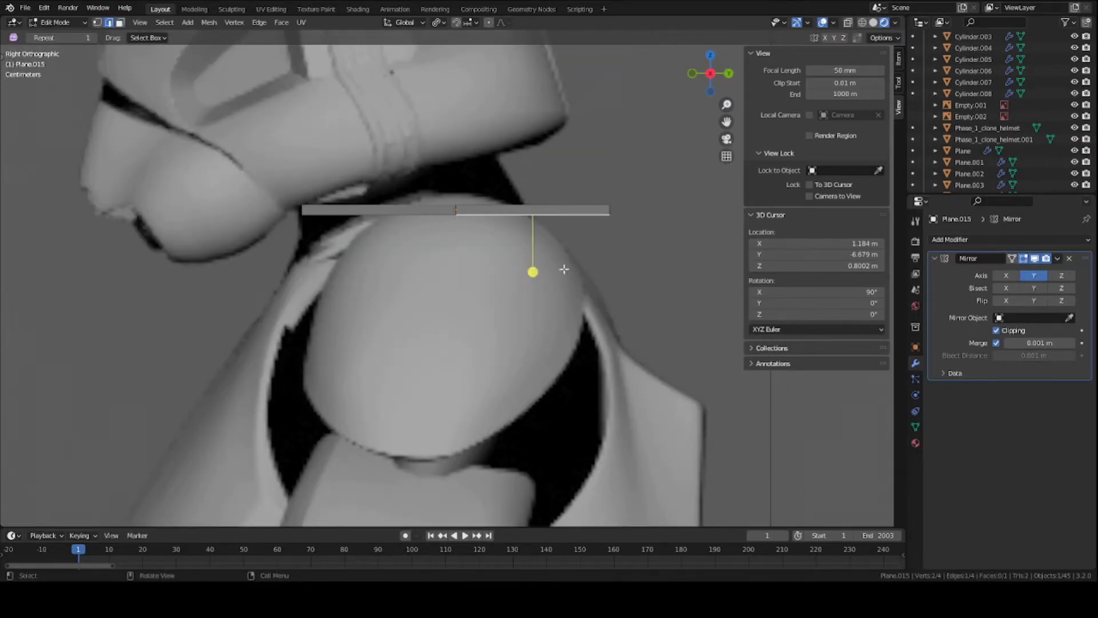
key(Tab)
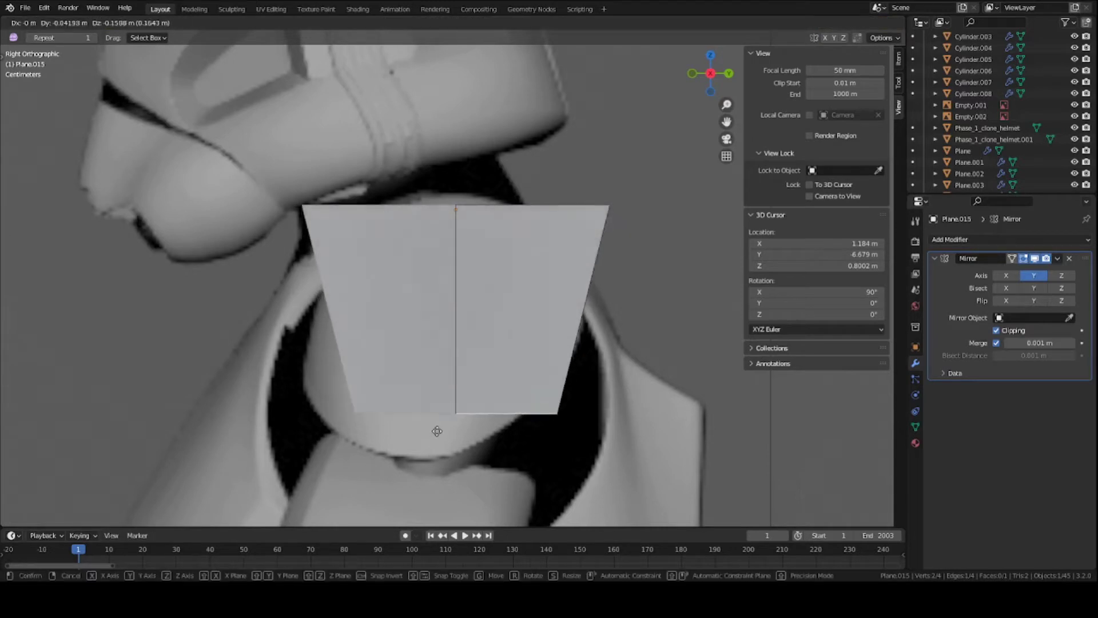
Step: Shift the whole plane along the Y axis to centre it on the shoulder pad in the side view
key(g)
key(y)
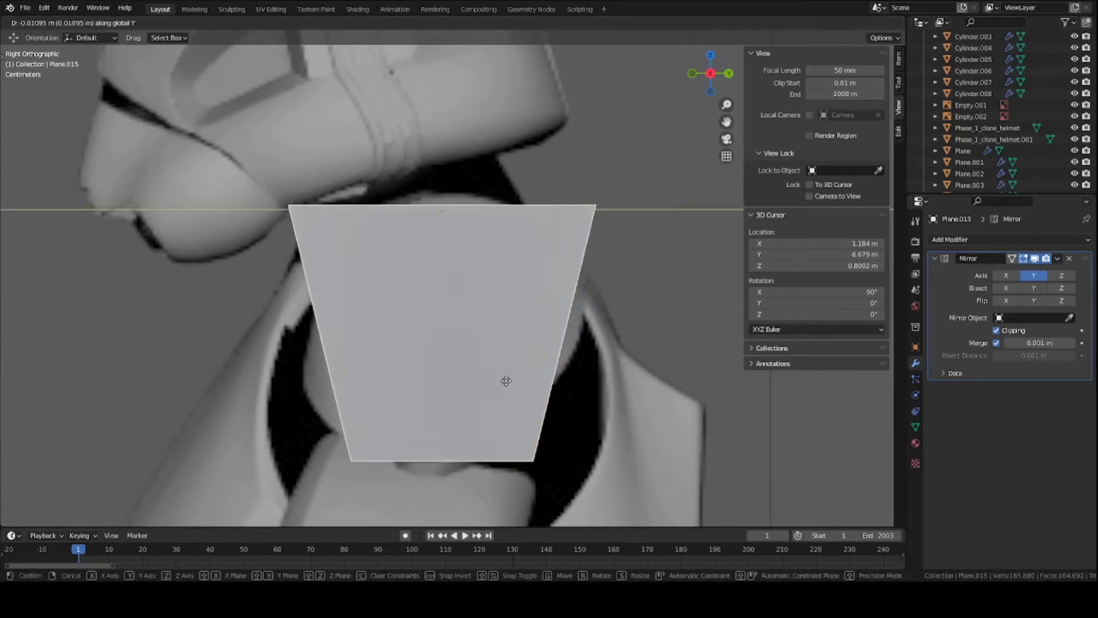
click(508, 386)
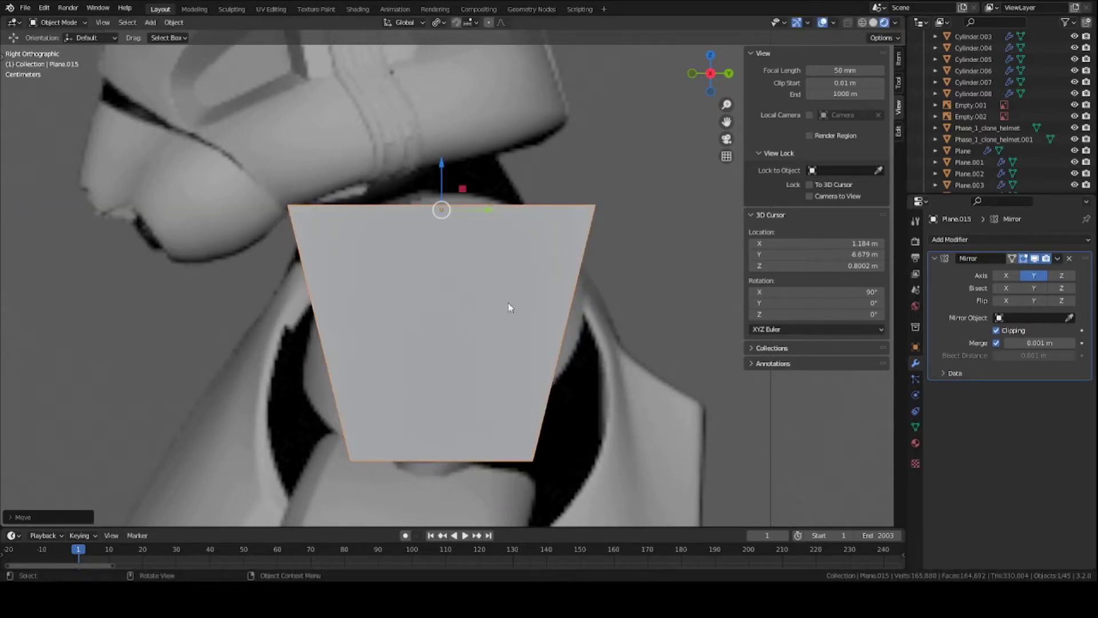
Step: Move the plane's upper edge down to the pad's widest part in the side view and onto its outer contour in the front view
key(Tab)
key(g)
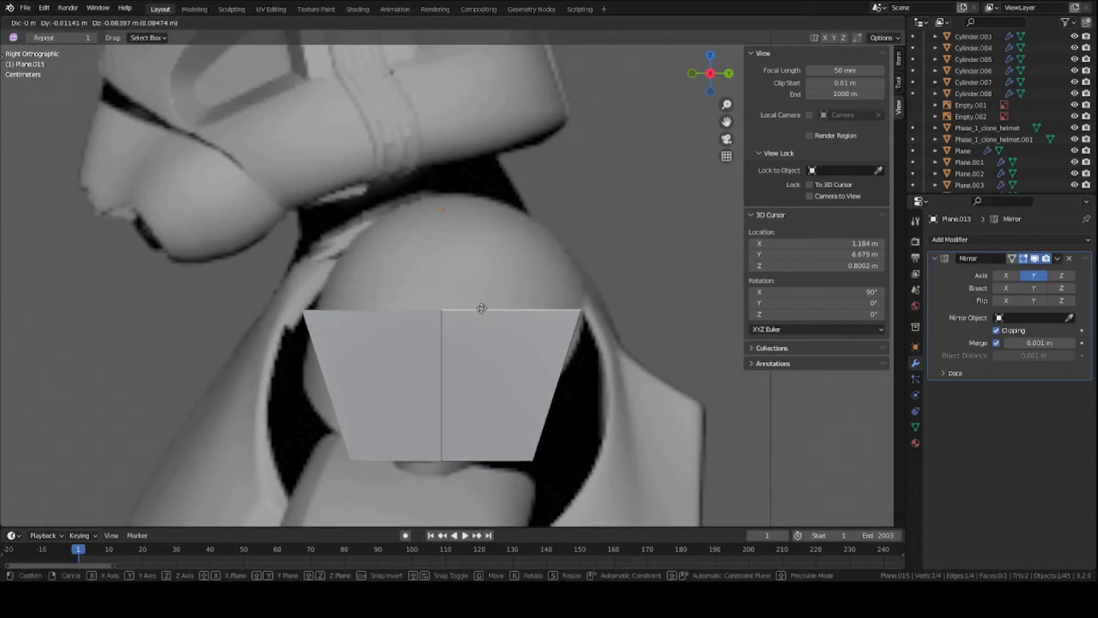
click(479, 334)
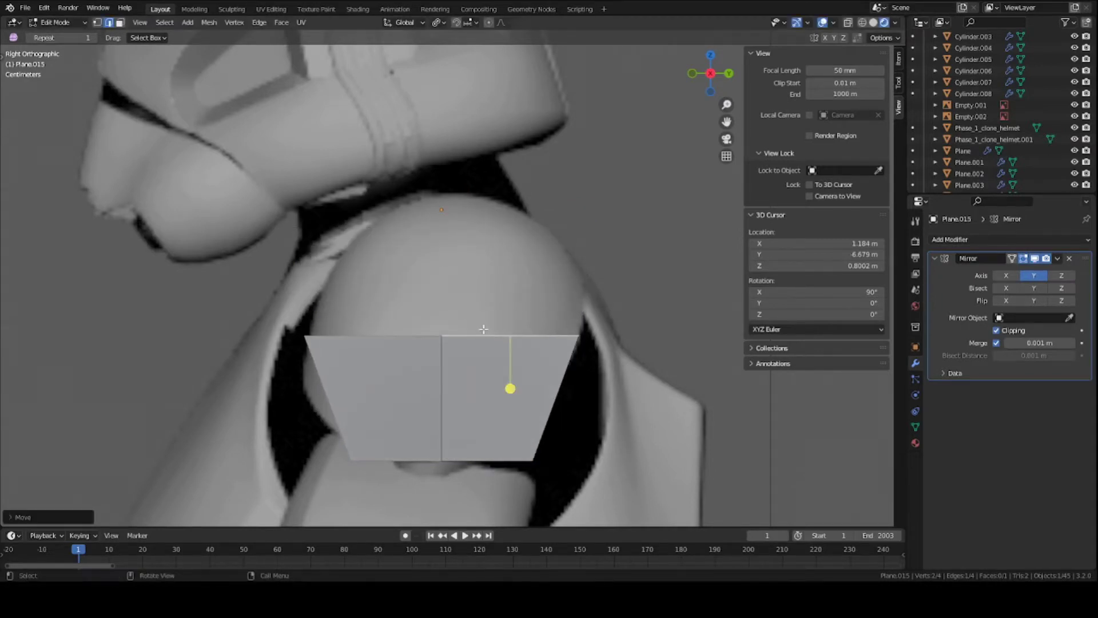
key(KP_1)
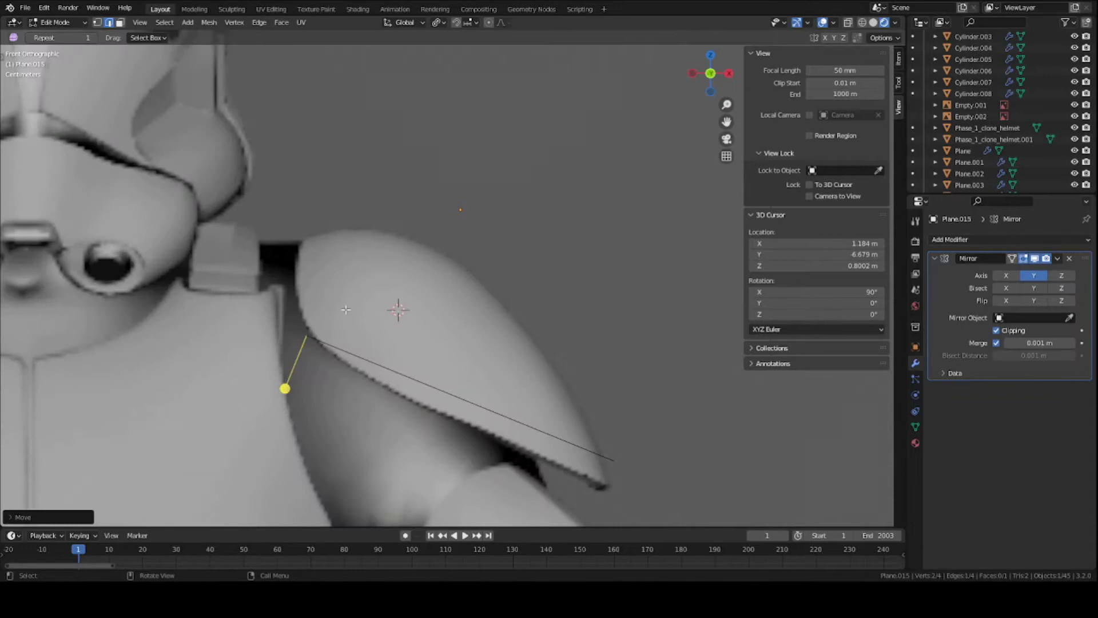
key(g)
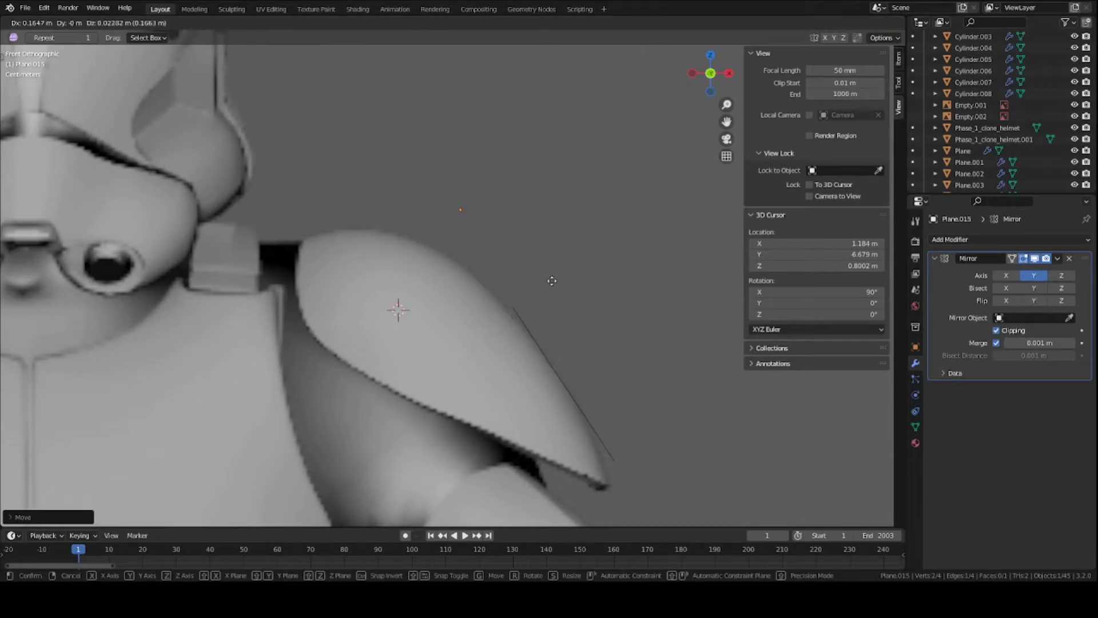
click(550, 279)
click(623, 459)
key(g)
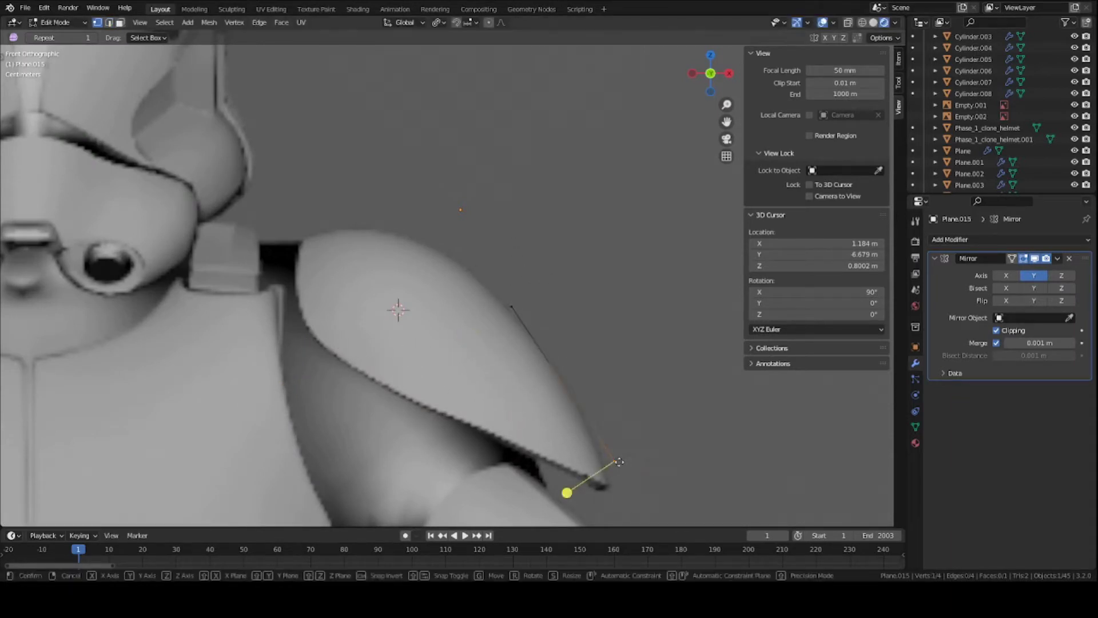
key(x)
right_click(617, 468)
key(alt+a)
key(c)
click(617, 461)
right_click(618, 461)
Step: In wireframe shading, select the lower edge's vertices, move them along X onto the shoulder pad's outer contour near its tip, and save
key(z)
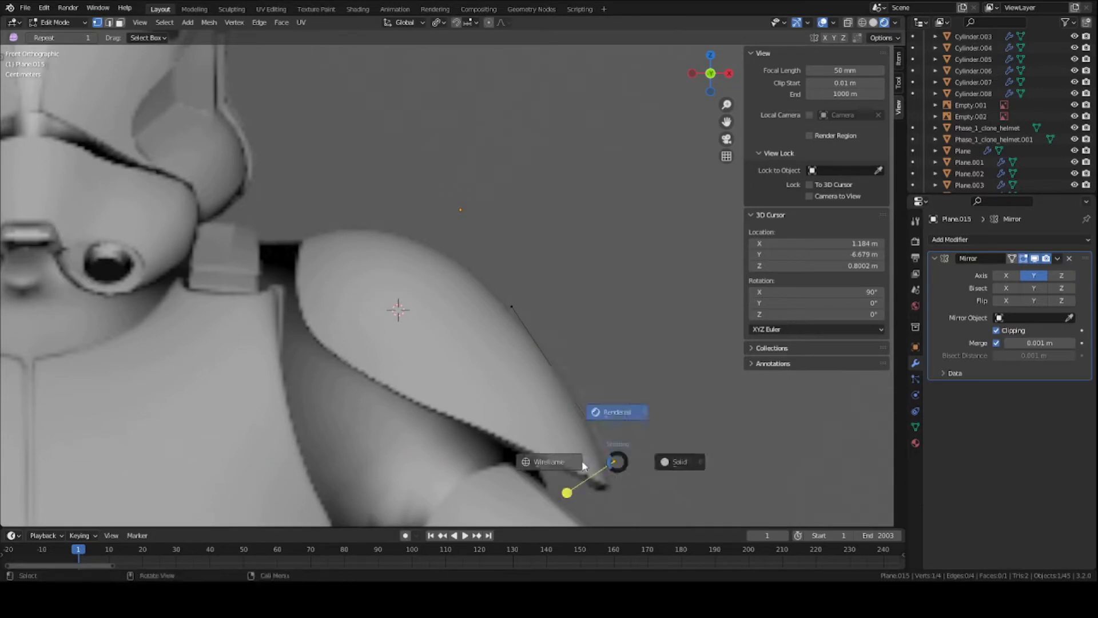
click(583, 466)
key(c)
click(619, 461)
right_click(620, 460)
key(g)
key(x)
click(603, 444)
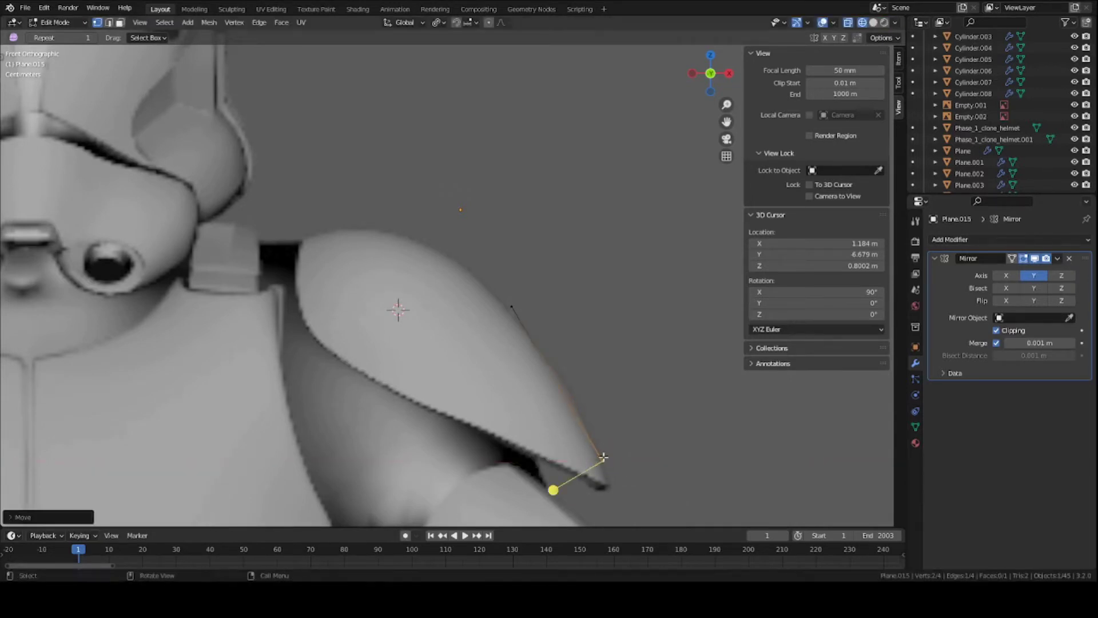
key(ctrl+s)
Step: Select the upper edge's vertices, switch to solid shading, and extrude them in the front view to the pad's upper corner beside the neck
key(alt+a)
key(c)
click(508, 304)
right_click(507, 306)
middle_drag(576, 350, 520, 313)
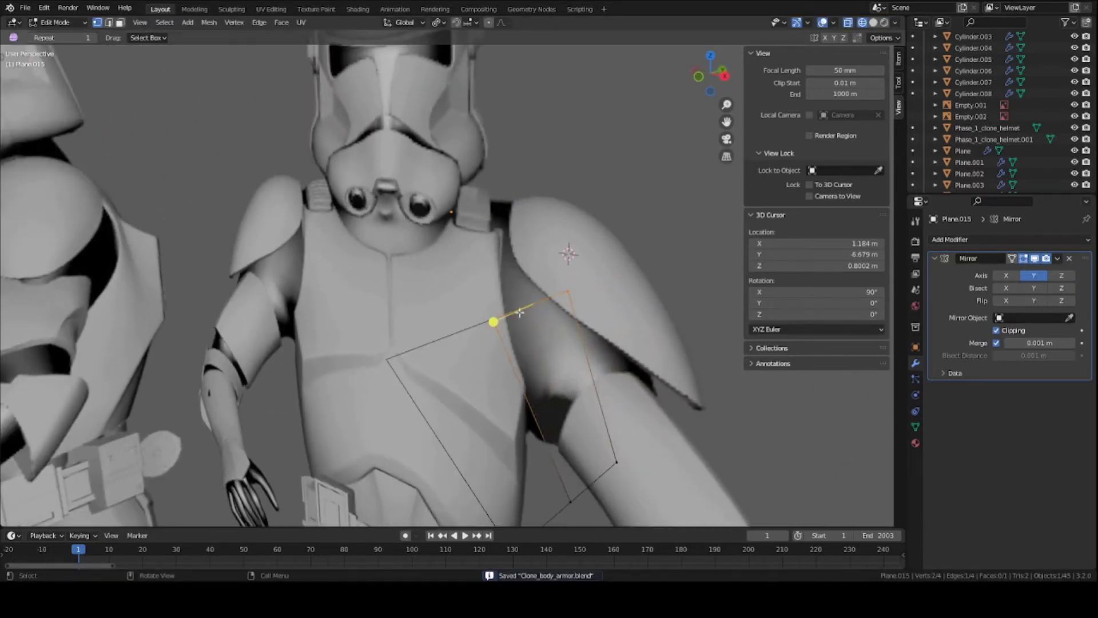
key(z)
click(616, 323)
key(KP_1)
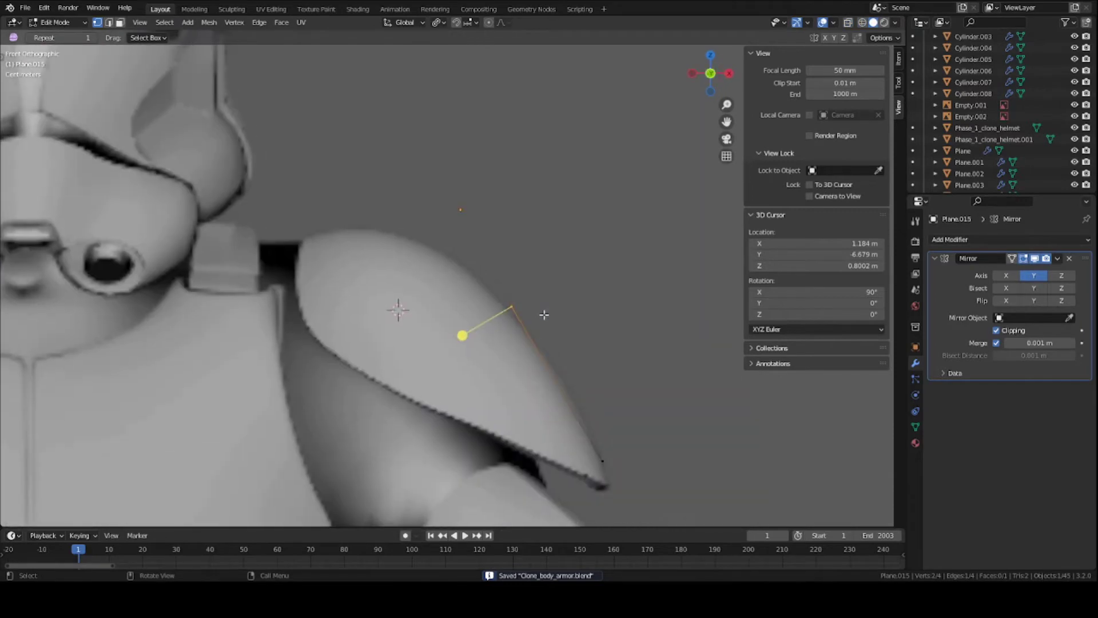
key(e)
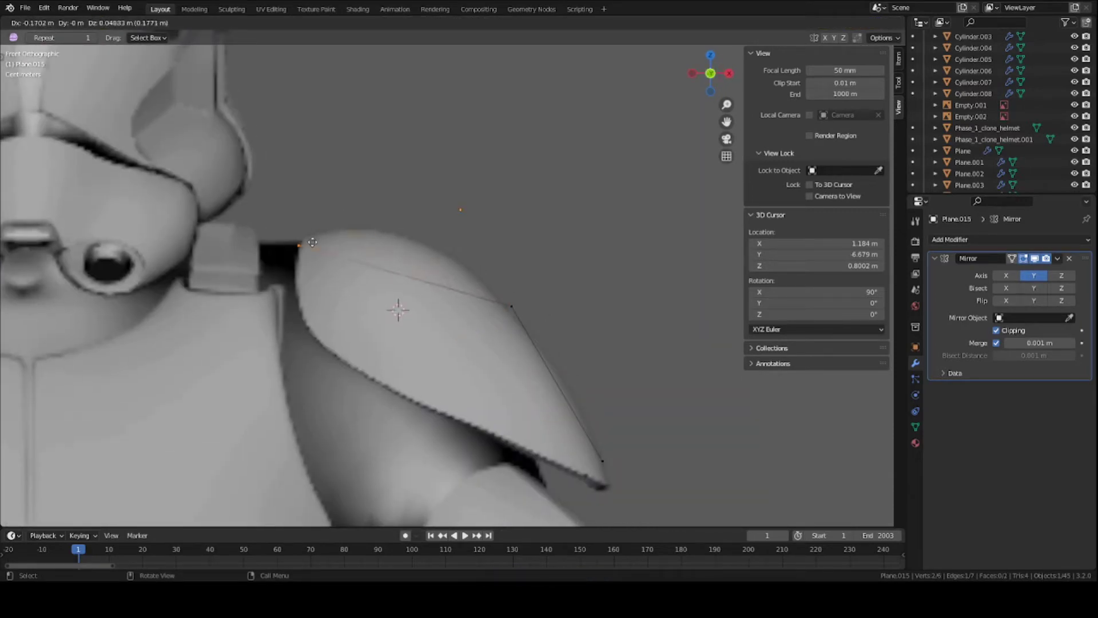
click(317, 237)
Step: Try to raise the extruded edge to the top of the shoulder pad in the side view
scroll(287, 235, down, 4)
scroll(274, 194, up, 4)
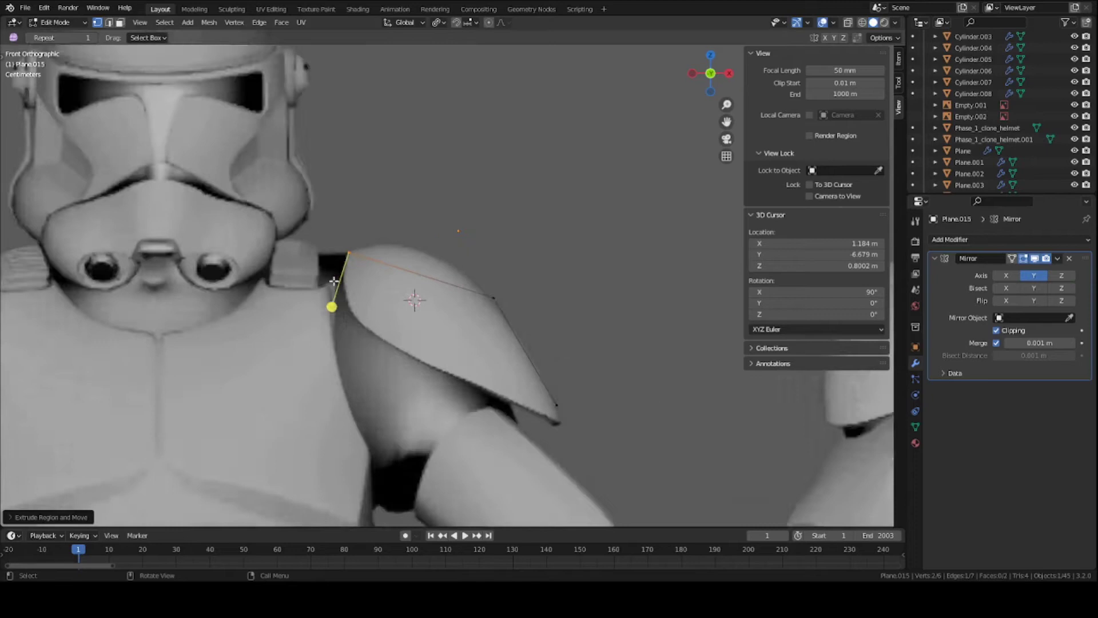
shift+middle_drag(273, 184, 375, 319)
scroll(404, 389, down, 3)
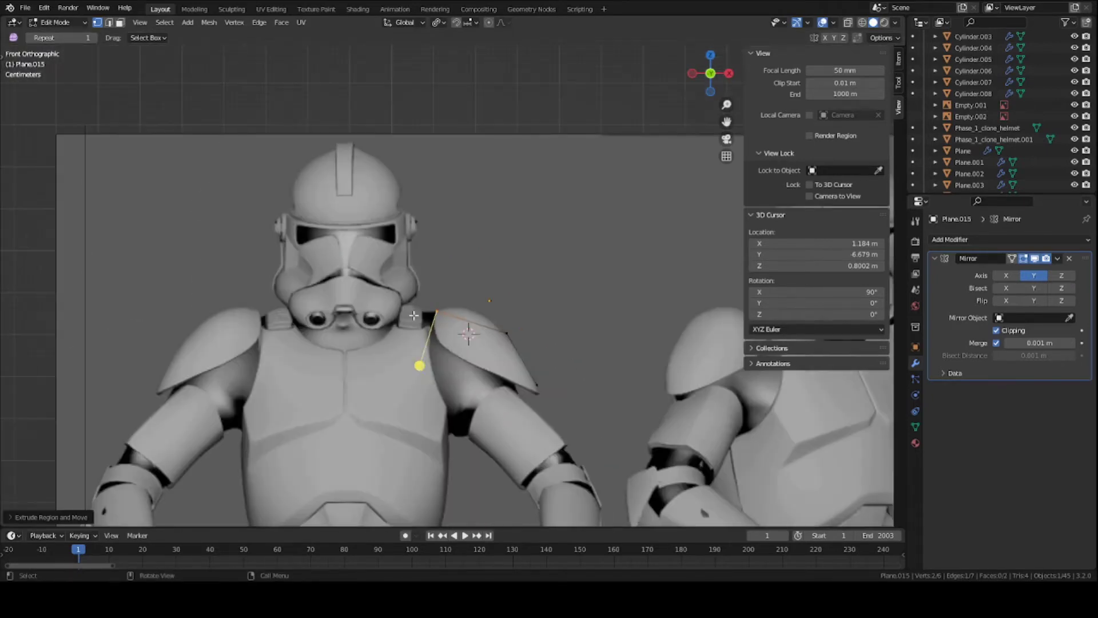
scroll(465, 331, up, 3)
key(KP_3)
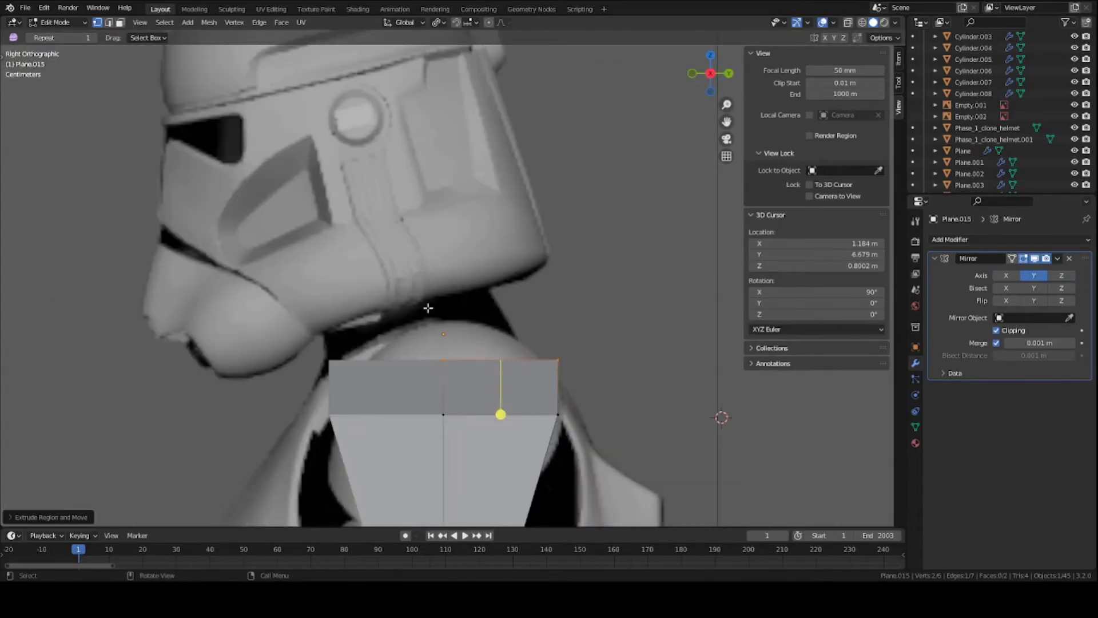
key(g)
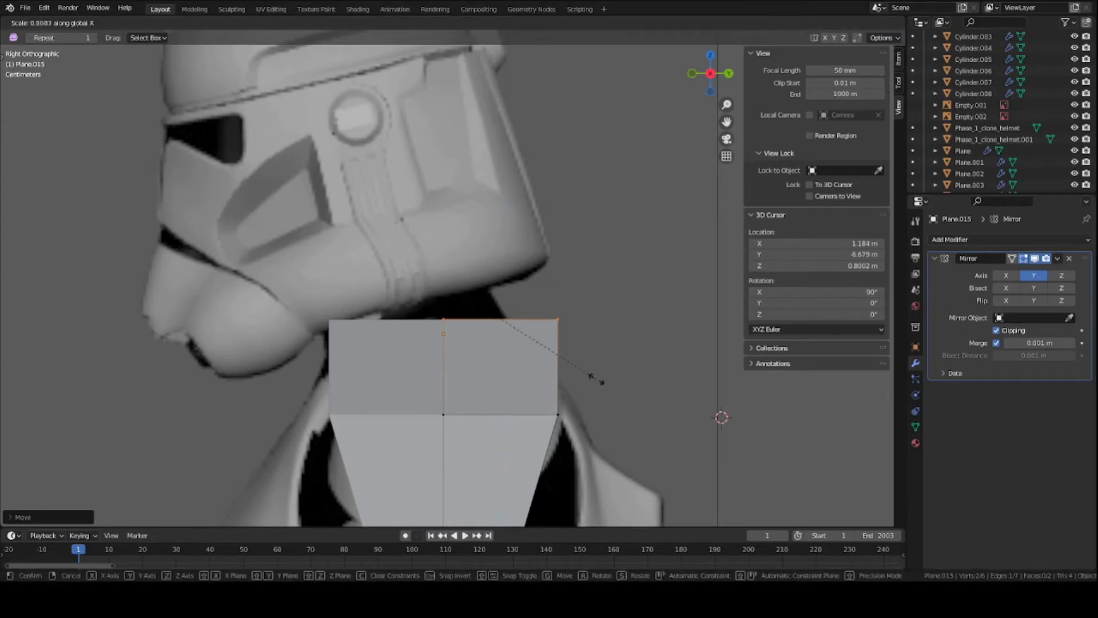
click(547, 361)
scroll(547, 362, up, 2)
Step: Try to fit the raised edge's corner and centre vertices to the pad's rounded top in the side view
click(602, 340)
key(g)
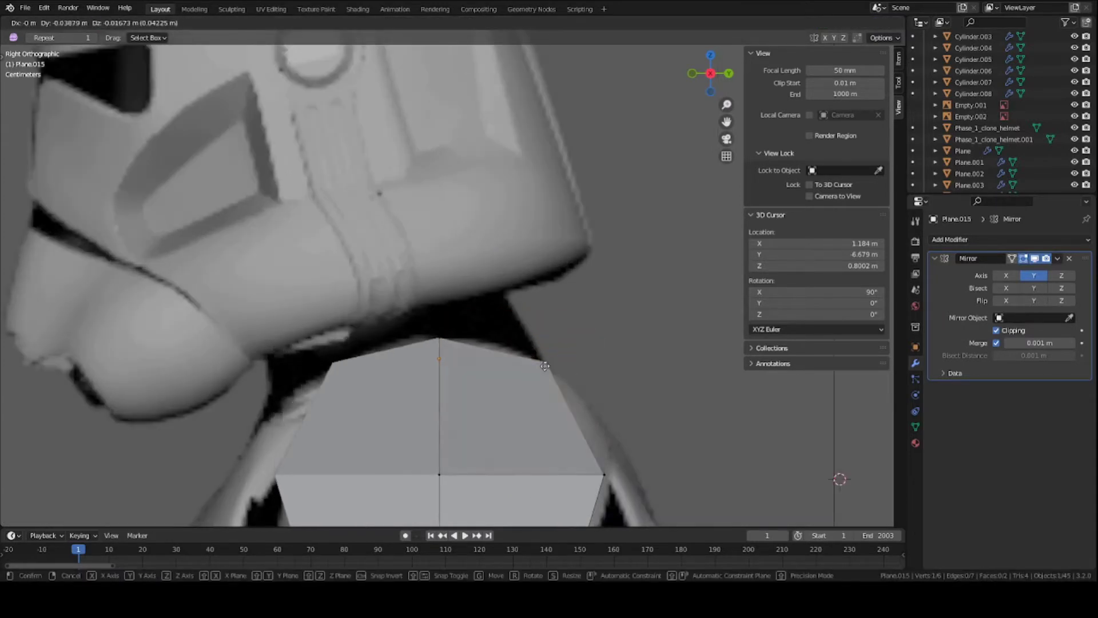
click(562, 377)
click(435, 326)
key(g)
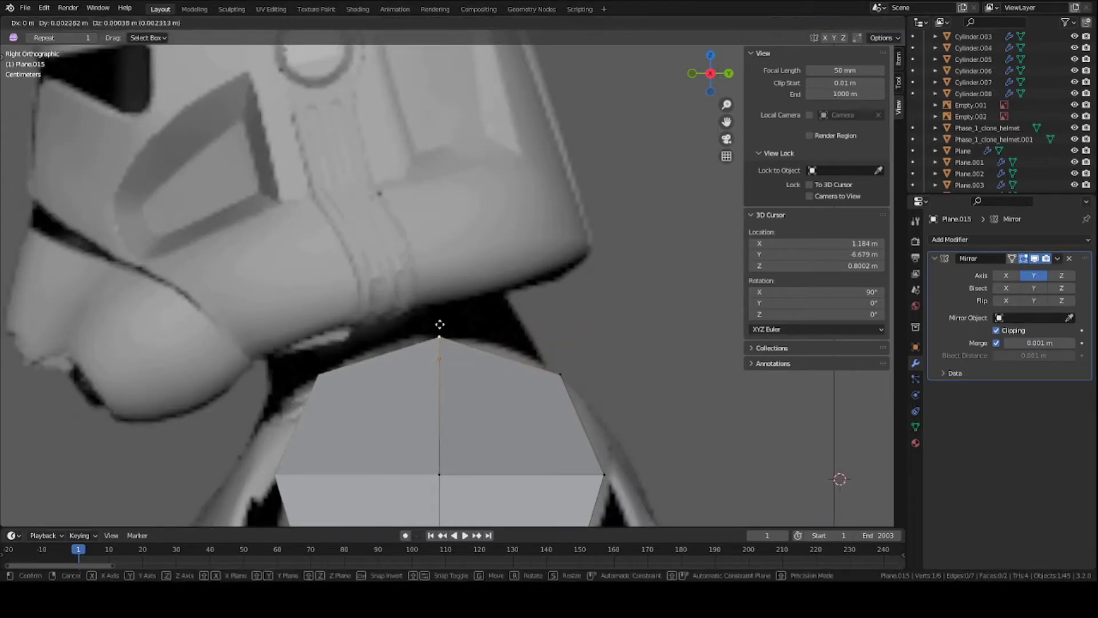
click(438, 324)
scroll(462, 390, down, 3)
shift+middle_drag(478, 436, 460, 338)
scroll(459, 341, up, 2)
scroll(443, 352, down, 4)
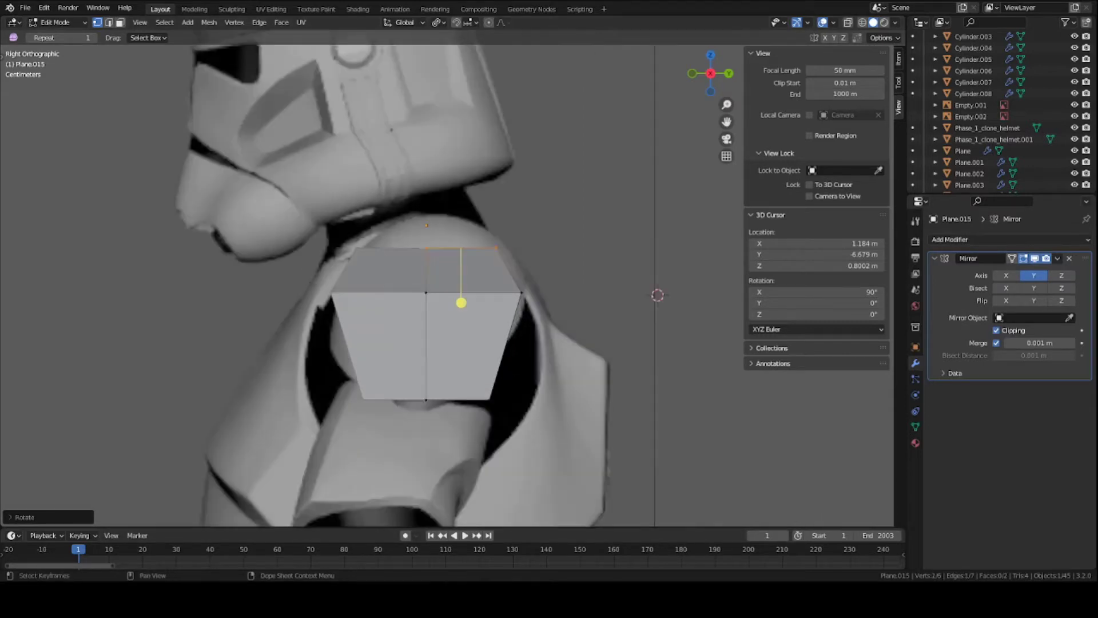
Step: Select the centre edge of the upper faces and raise it to the top of the shoulder pad's curve
key(2)
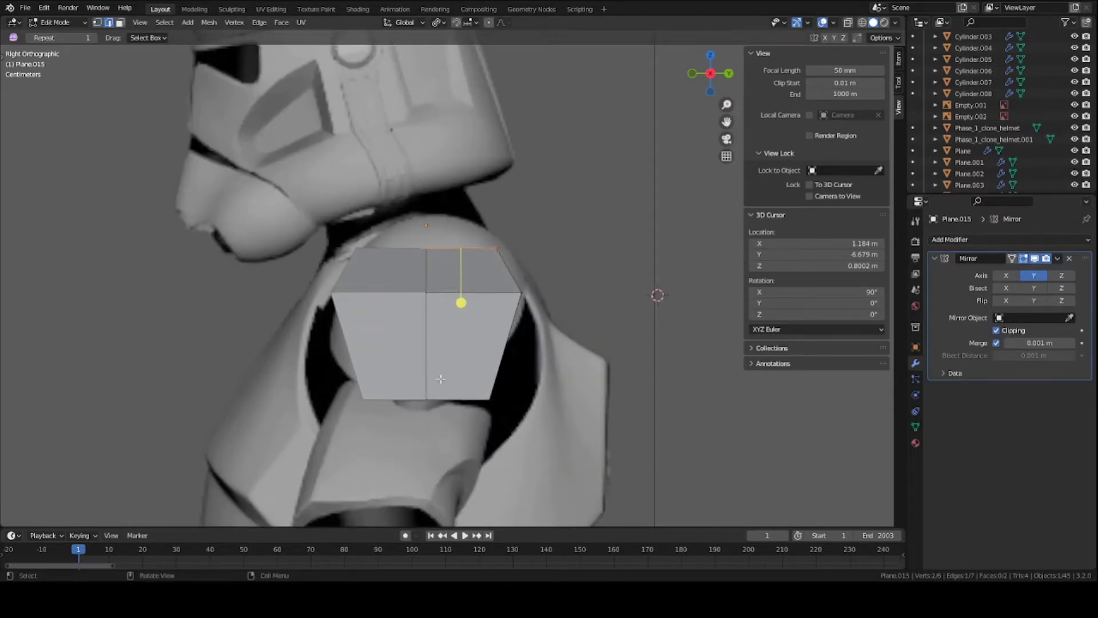
click(421, 314)
shift+click(425, 270)
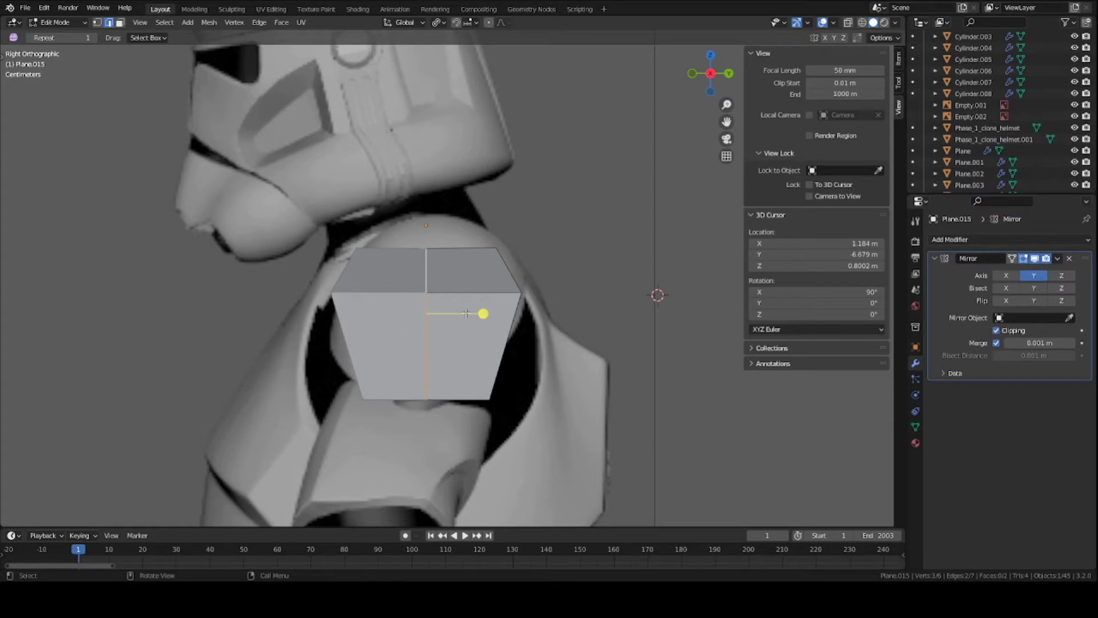
key(1)
click(426, 251)
key(2)
click(424, 268)
key(g)
key(z)
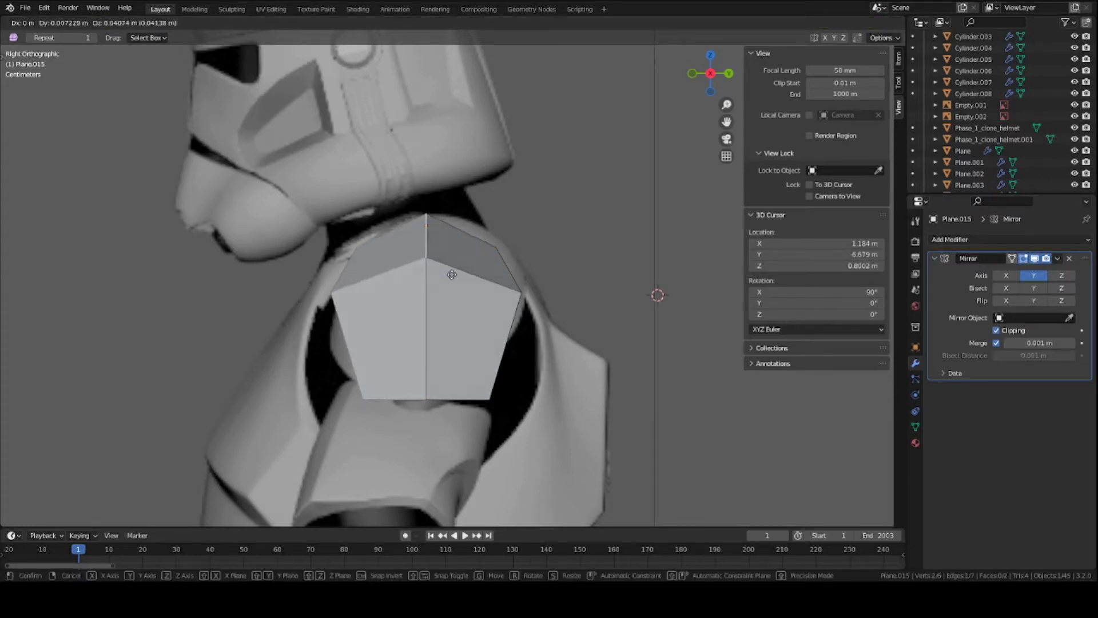
click(451, 275)
Step: Reposition the middle centre vertex, the side vertex and the upper corner vertex to follow the pad's rounded outline in the side view
key(1)
click(428, 259)
key(g)
click(432, 275)
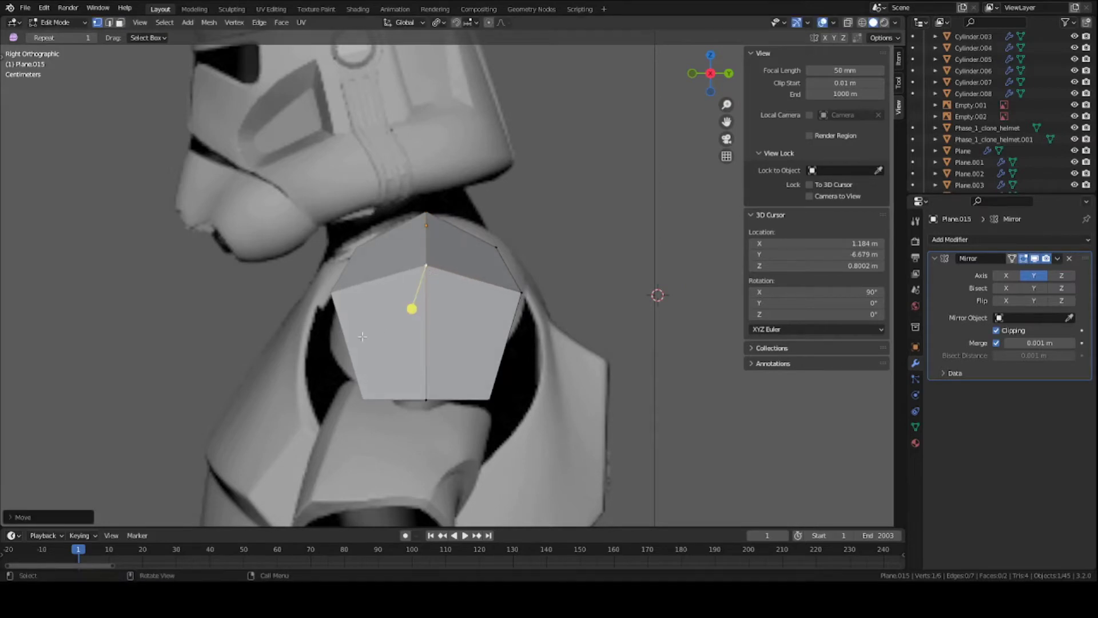
click(506, 294)
key(g)
click(511, 311)
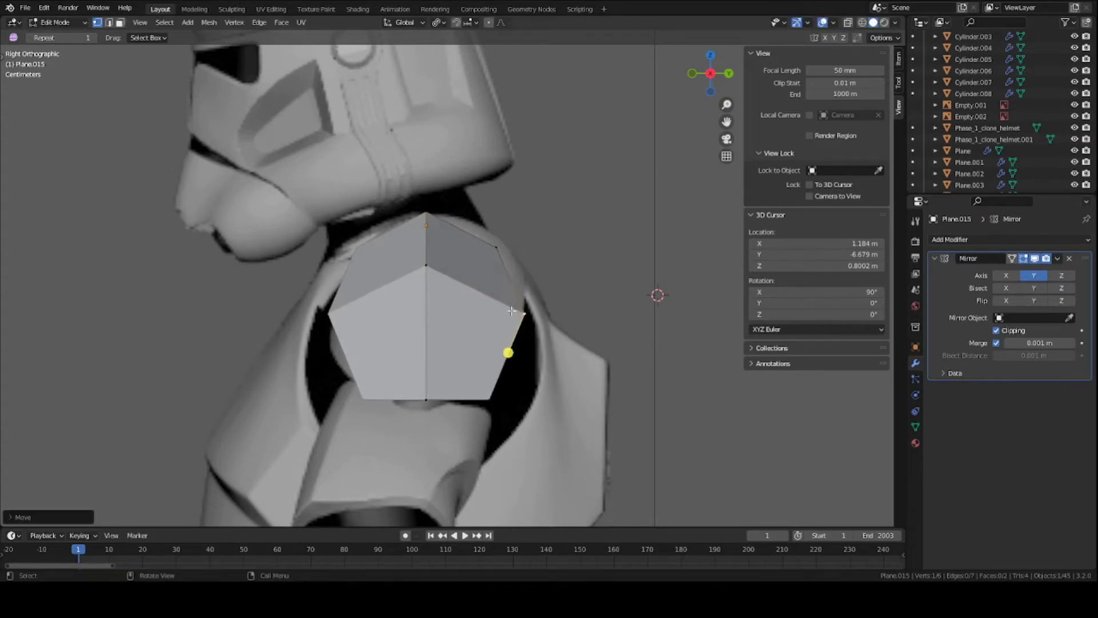
click(501, 245)
key(g)
click(511, 249)
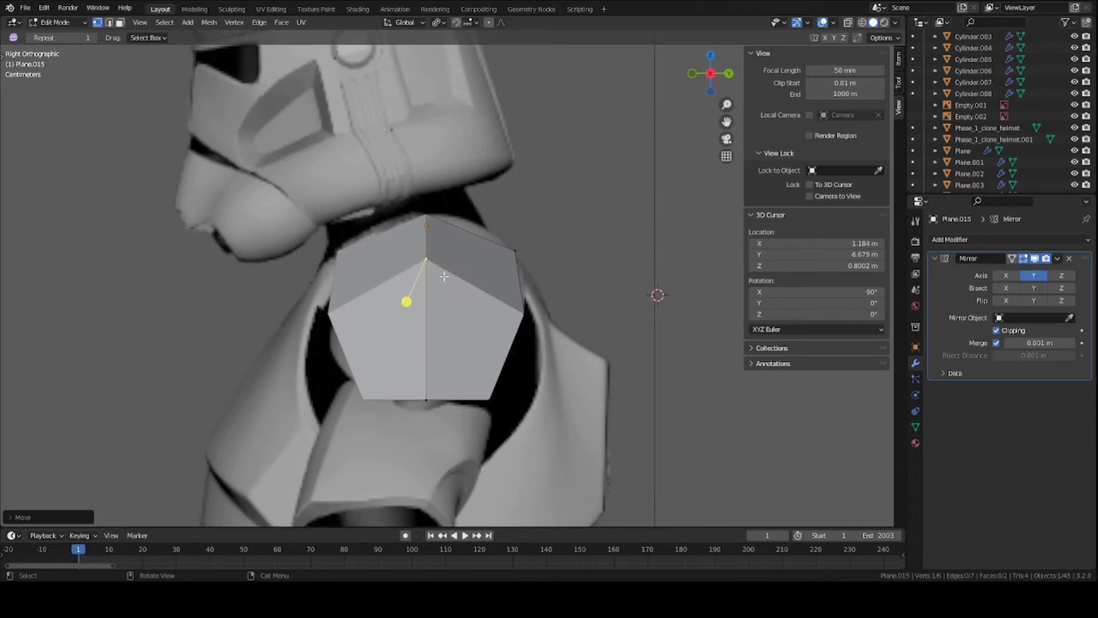
Step: Lower the two inner vertices in the front view to the inner end of the reference shoulder pad
key(KP_1)
click(416, 256)
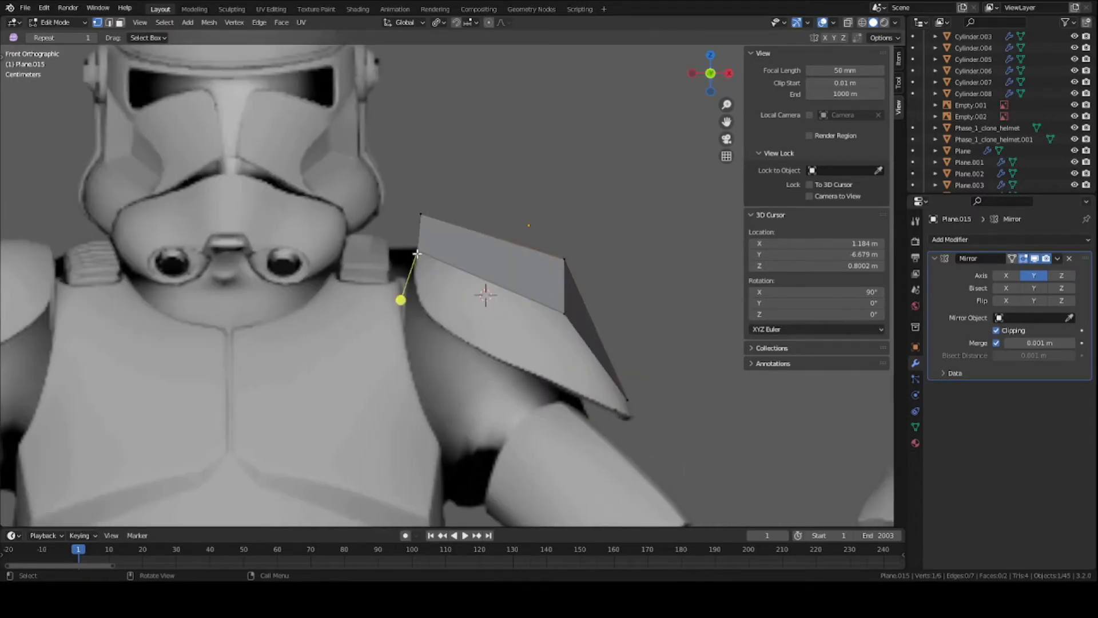
key(g)
click(417, 286)
click(418, 223)
key(g)
click(416, 253)
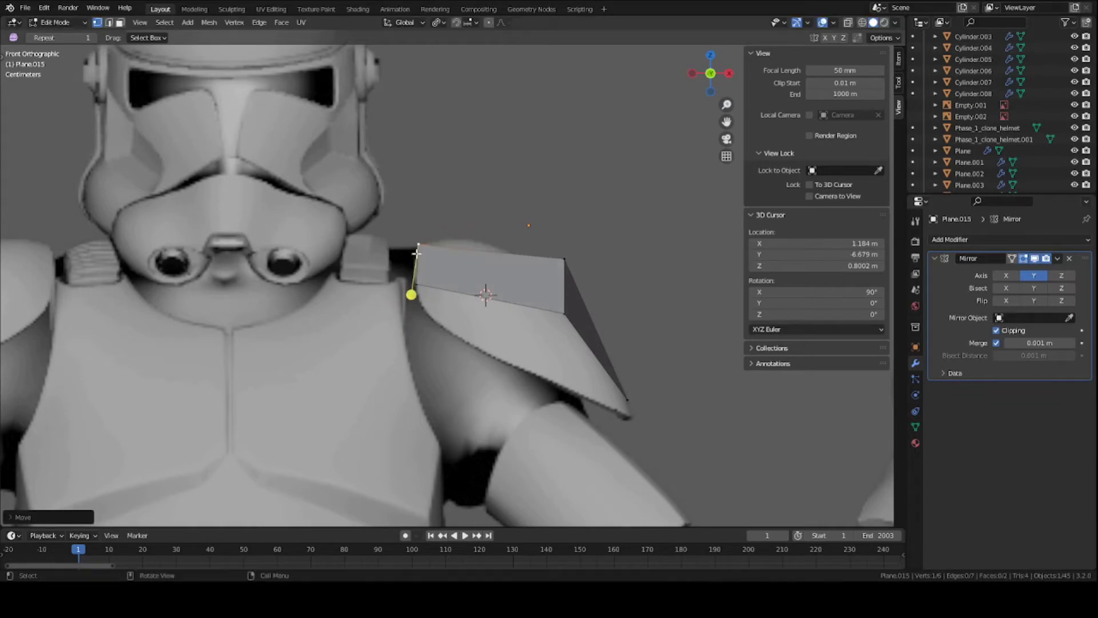
Step: Move the middle side vertex onto the pad's lower edge in the front view and reposition the outer tip's corner vertex
click(560, 310)
key(g)
click(510, 366)
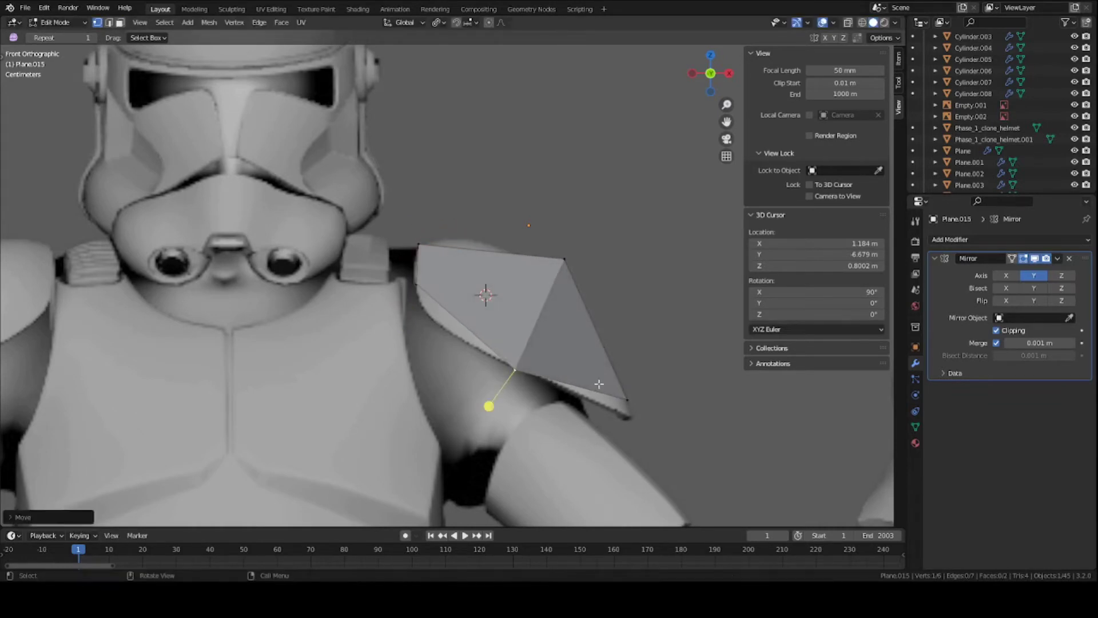
click(624, 408)
key(g)
right_click(624, 410)
middle_drag(627, 404, 570, 393)
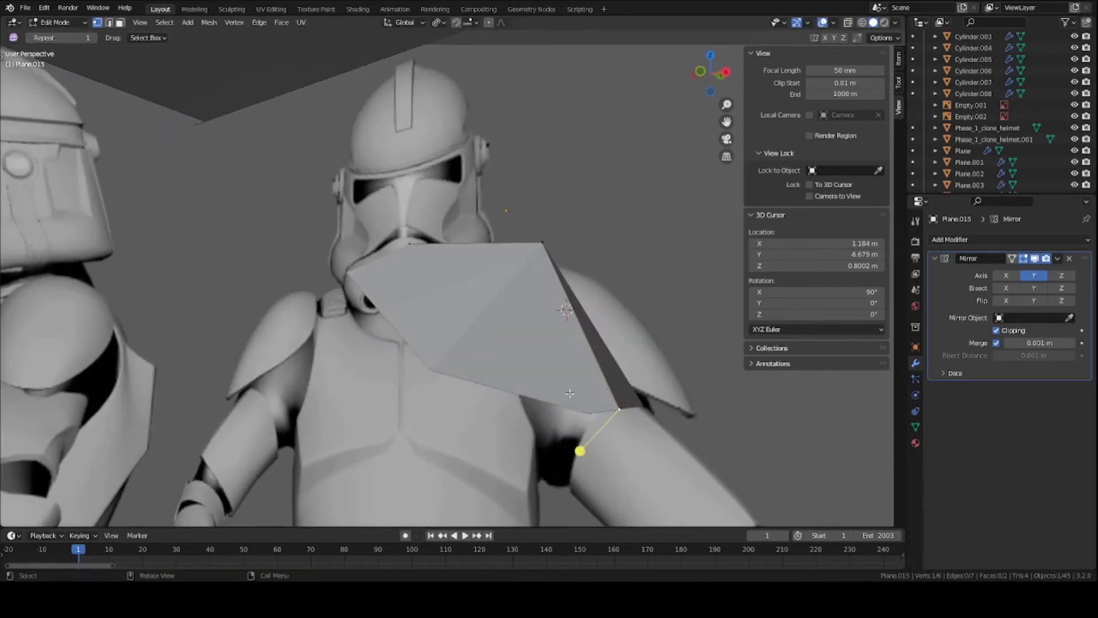
mouse_move(650, 409)
middle_down()
mouse_move(510, 379)
mouse_move(501, 395)
mouse_move(539, 391)
mouse_move(673, 464)
mouse_move(671, 409)
mouse_move(593, 447)
middle_up()
key(g)
click(495, 395)
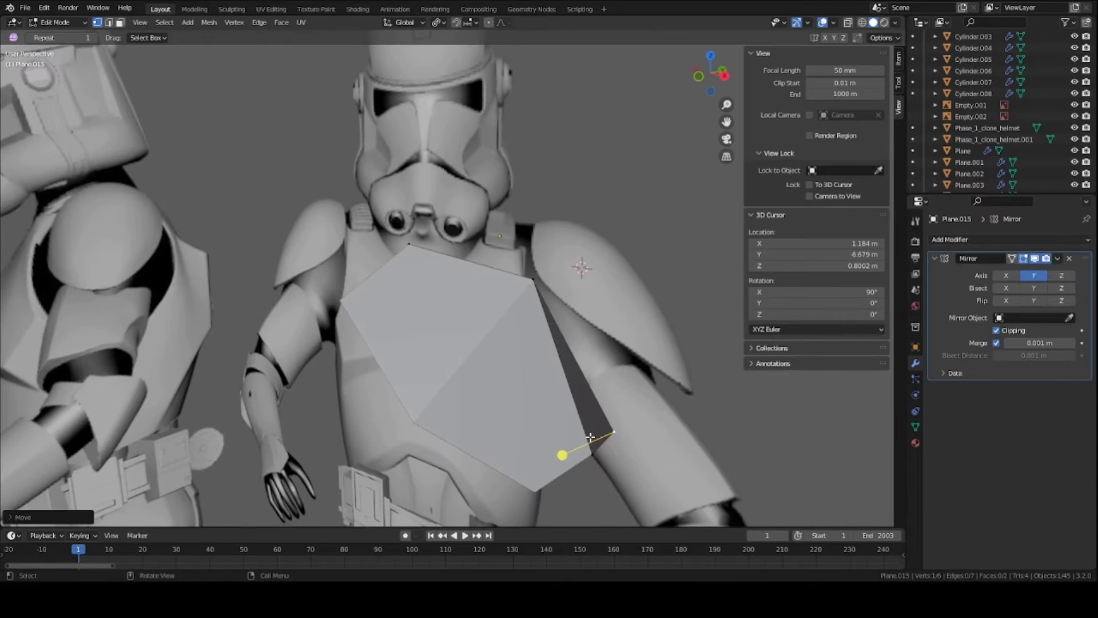
Step: Save the file and move the whole pad object up about 0.02 m in the side view
key(KP_3)
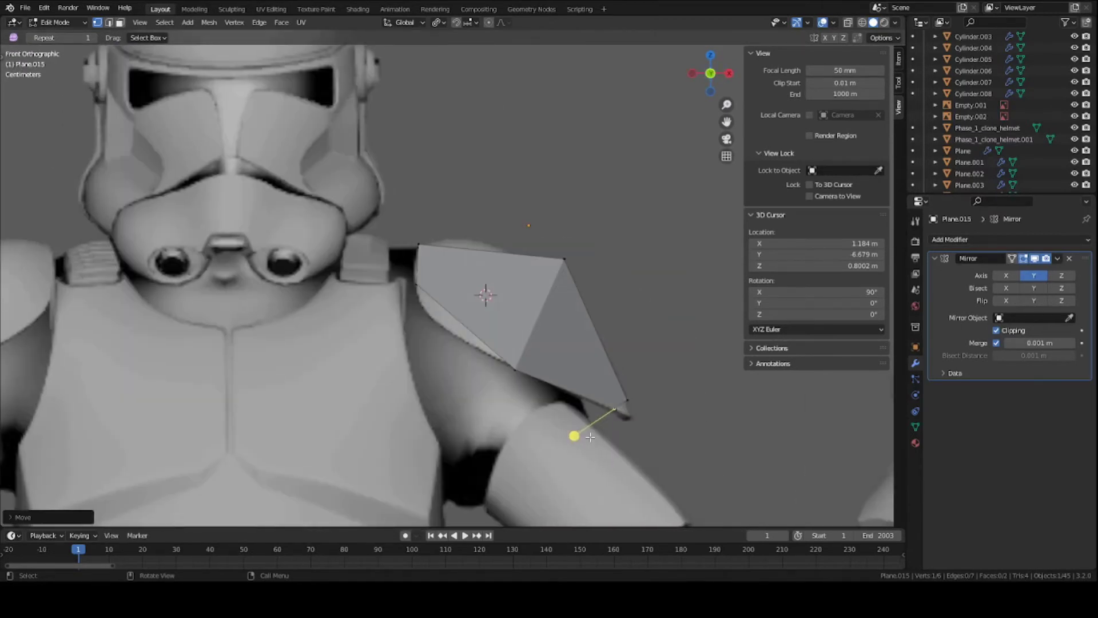
key(ctrl+s)
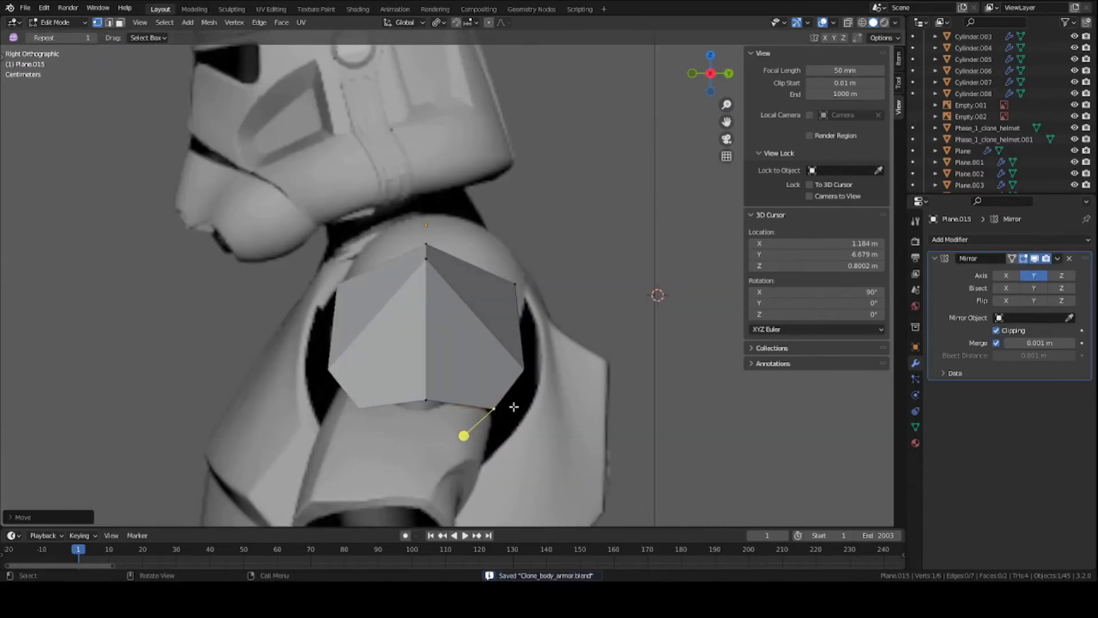
key(g)
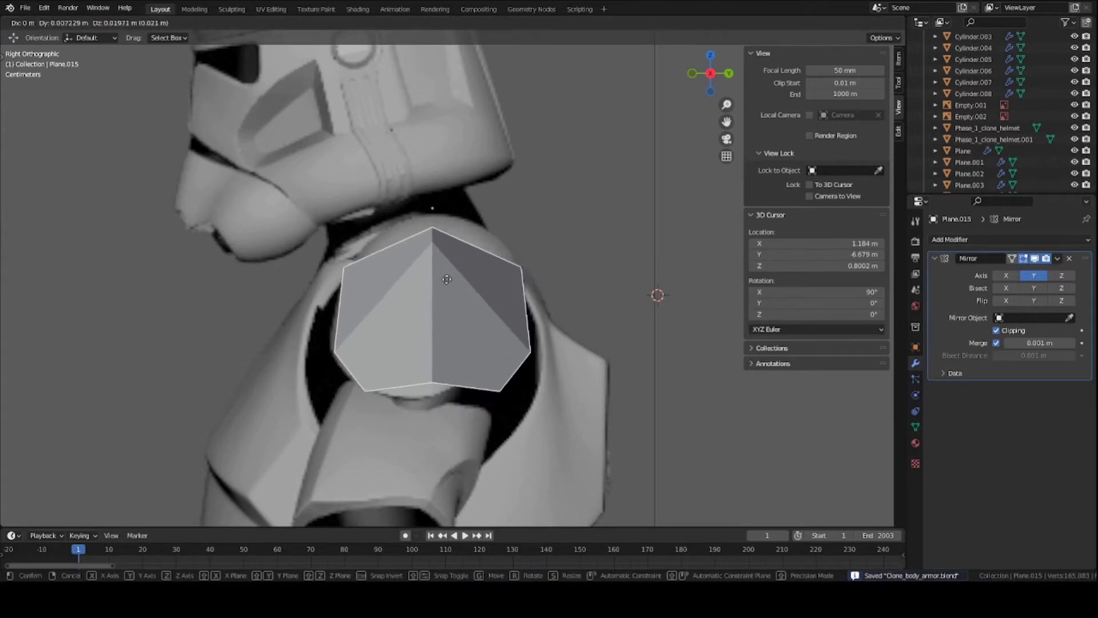
click(434, 266)
Step: Slide the middle centre vertex along its edge and reposition it in the front view to follow the pad's slope
key(shift+v)
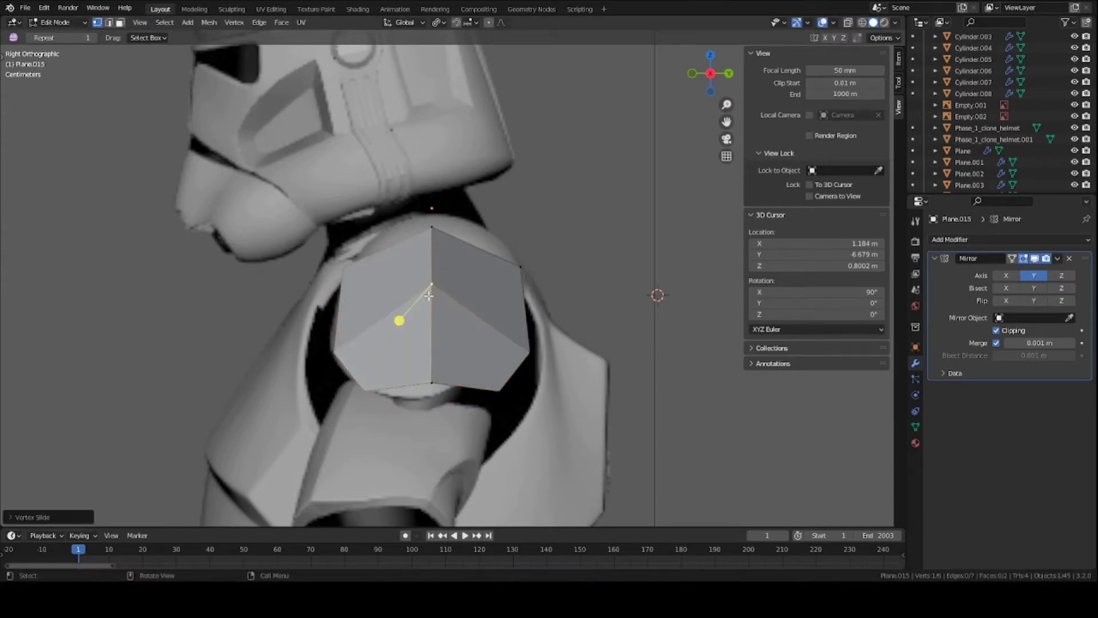
key(KP_1)
key(g)
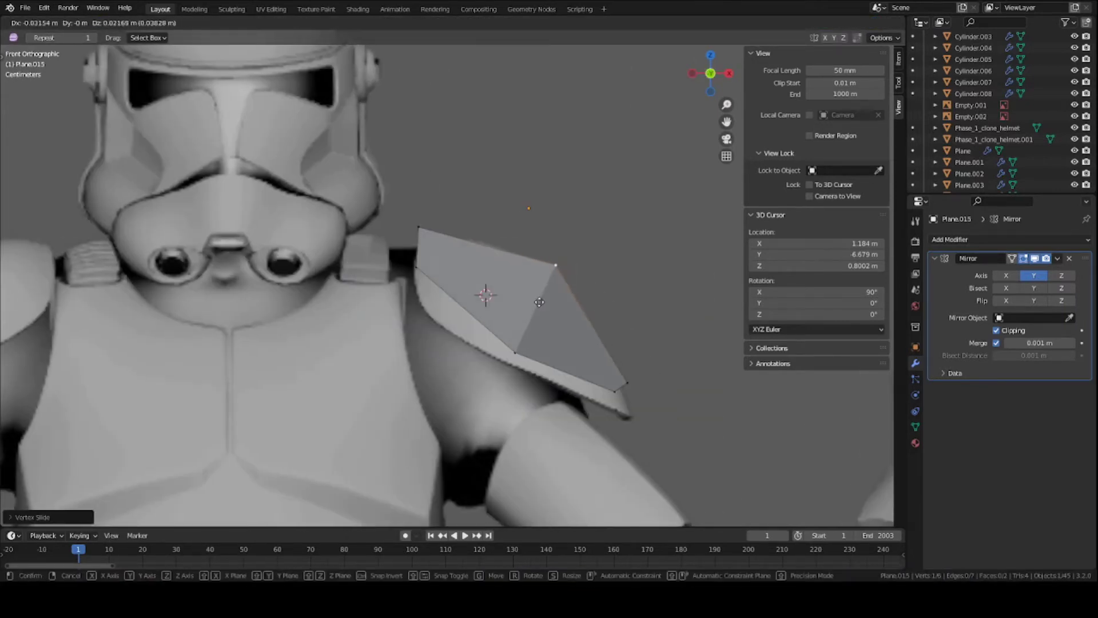
click(522, 294)
middle_drag(522, 294, 415, 315)
key(Tab)
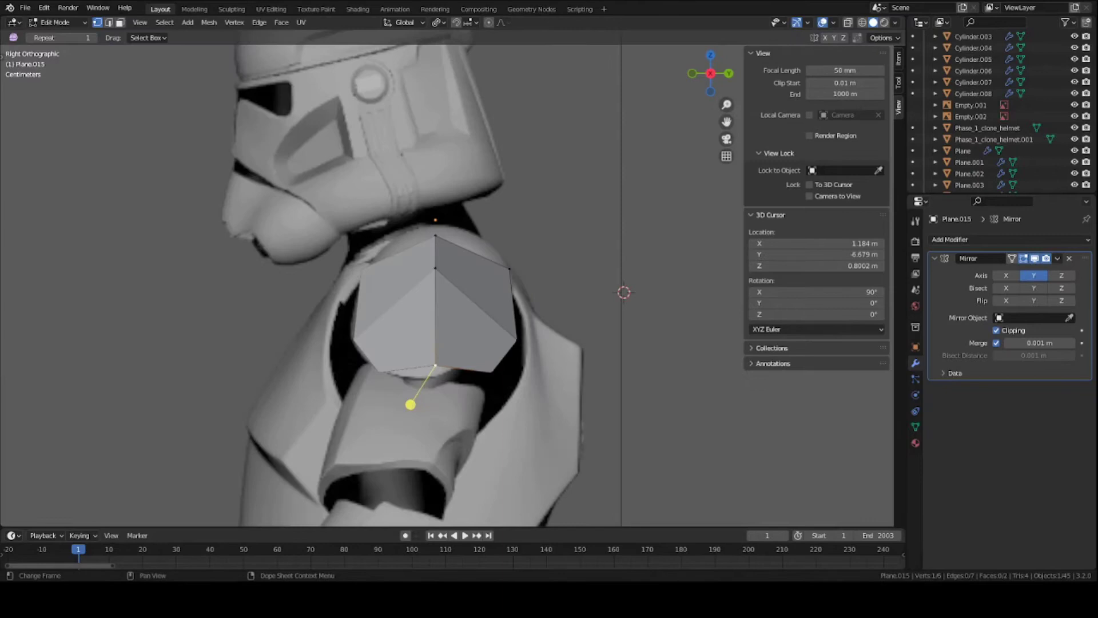
Step: Add a vertical loop cut midway across the pad's half and raise it along Z in the side view
scroll(459, 306, up, 1)
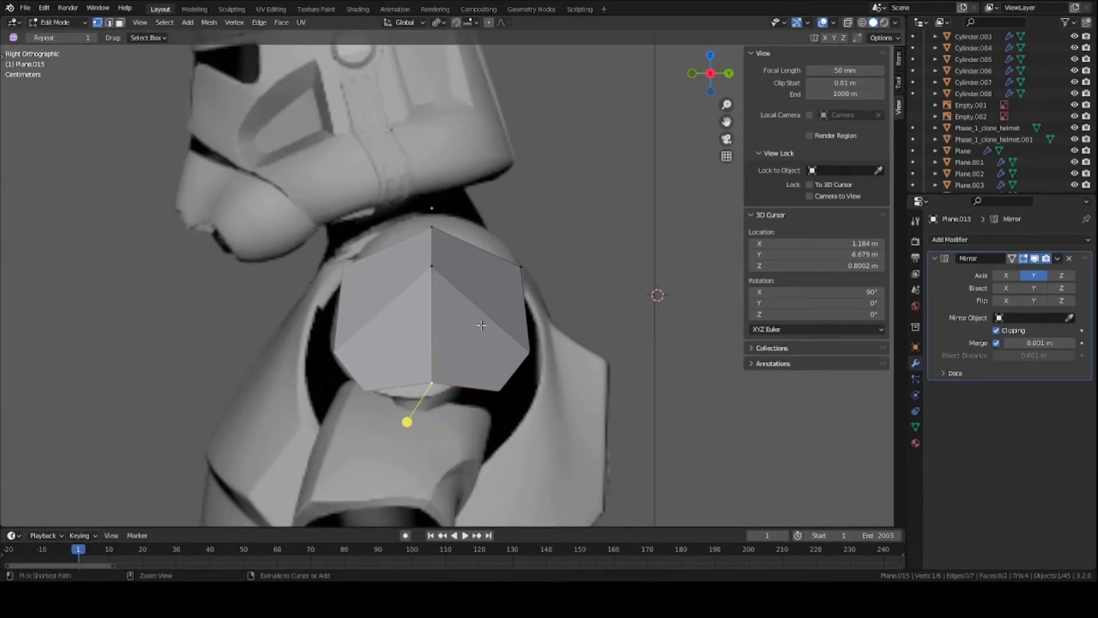
click(491, 254)
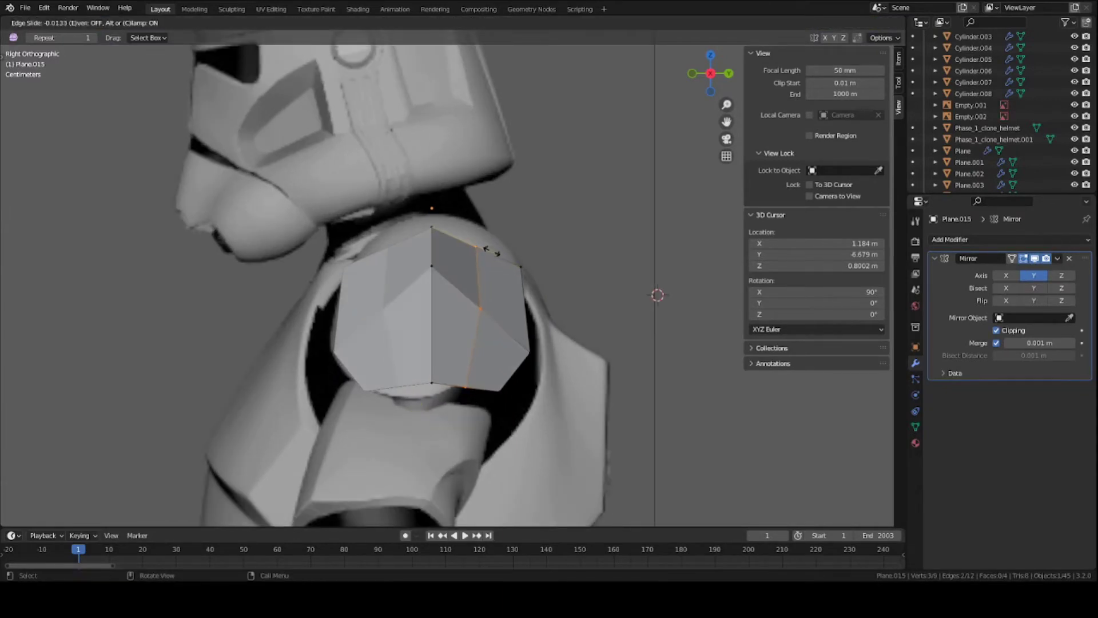
click(490, 251)
key(g)
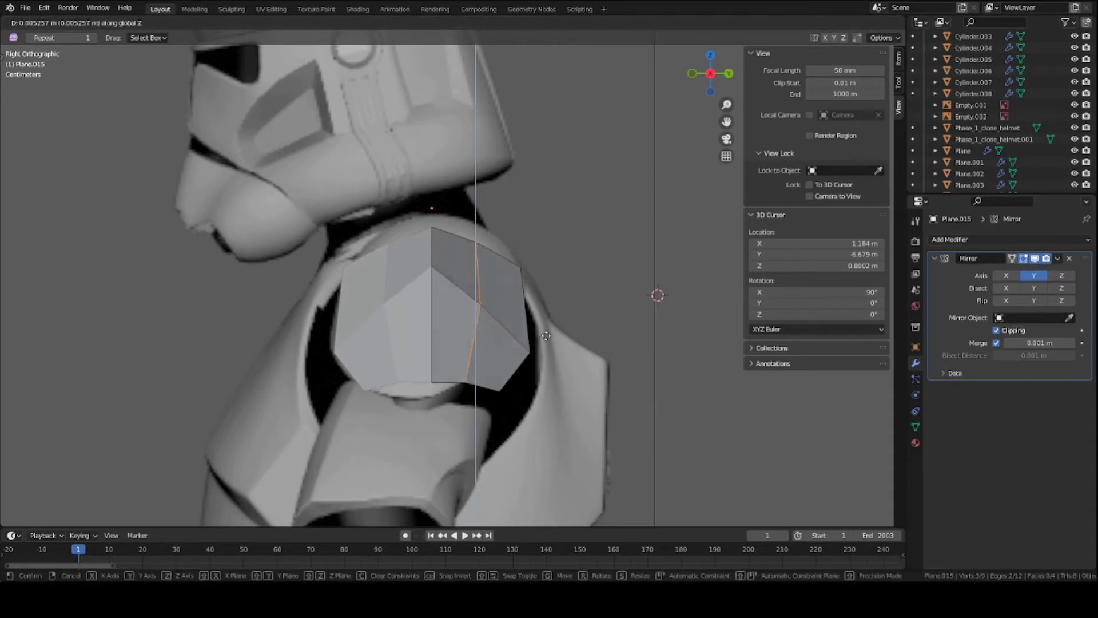
key(z)
click(551, 324)
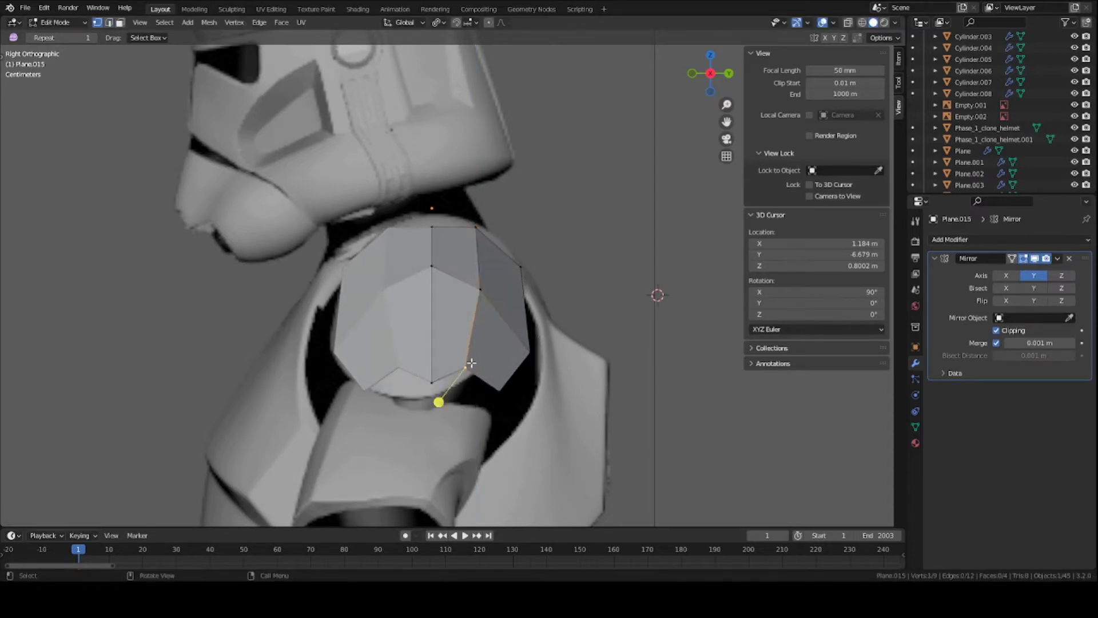
Step: Move the bottom vertices of the new loop, the centre line and the corner to round the pad's lower edge
key(g)
click(474, 381)
click(434, 382)
key(g)
click(436, 397)
click(472, 379)
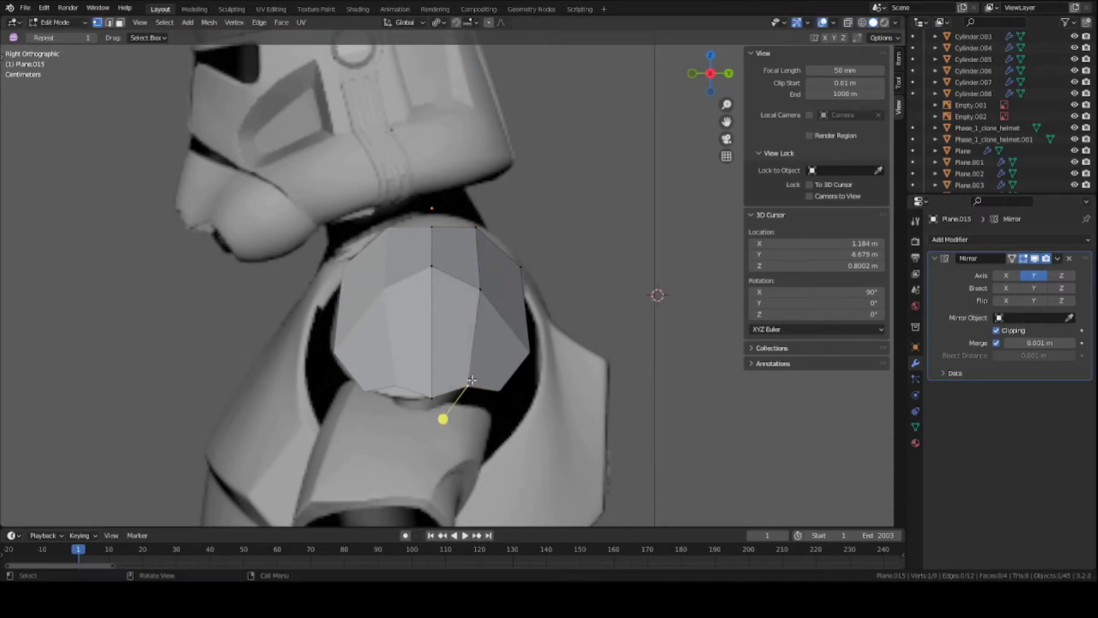
key(g)
click(474, 393)
key(g)
click(512, 387)
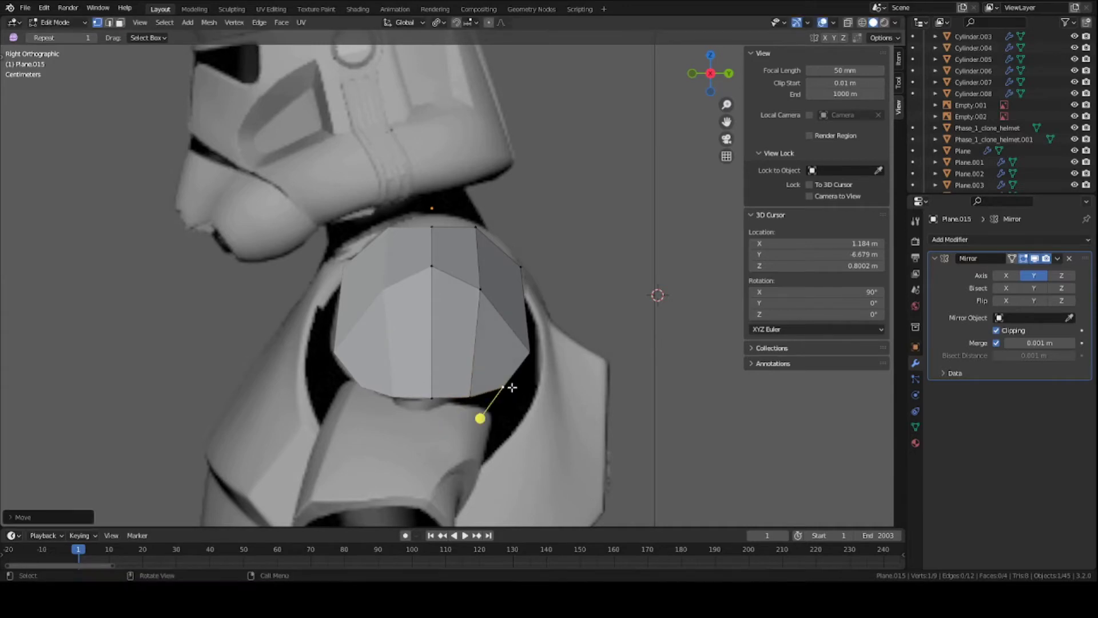
Step: Fine-tune the new loop's middle and upper vertices and the centre vertex to round the pad's surface
click(483, 290)
key(g)
click(488, 291)
middle_drag(488, 290, 445, 270)
click(541, 269)
key(alt+z)
key(g)
click(498, 284)
key(alt+z)
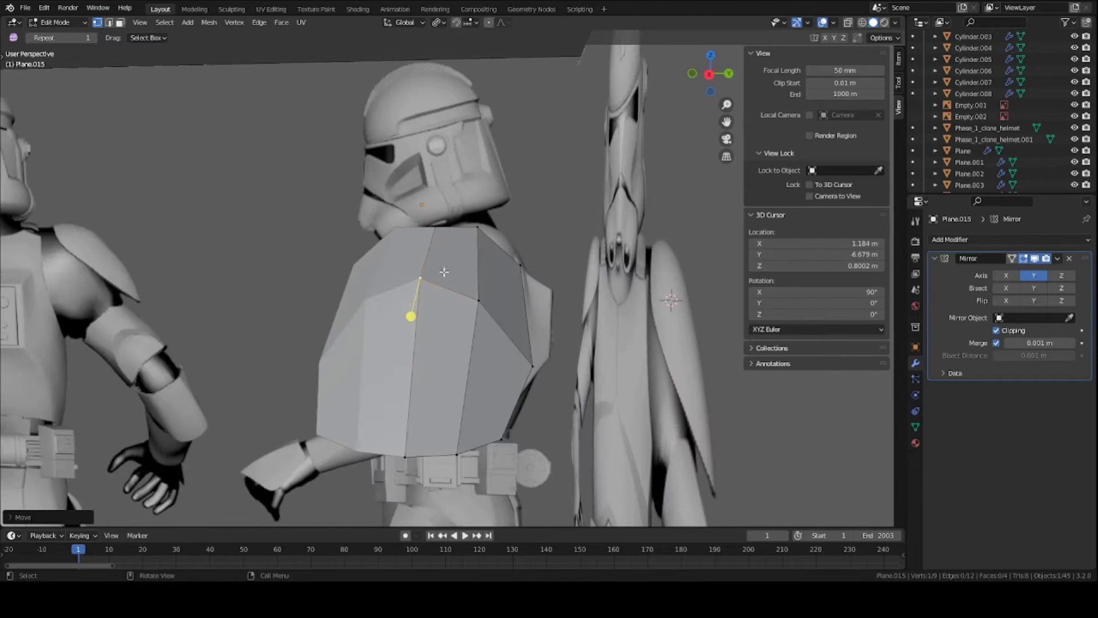
middle_drag(475, 221, 496, 214)
key(g)
click(499, 220)
Step: Rotate the middle edge beside the pad's centre line and save the file
key(2)
click(464, 269)
mouse_move(509, 271)
middle_down()
mouse_move(544, 252)
mouse_move(550, 285)
mouse_move(530, 277)
mouse_move(589, 292)
mouse_move(448, 280)
mouse_move(478, 289)
mouse_move(461, 317)
mouse_move(500, 328)
middle_up()
key(r)
click(552, 254)
key(Tab)
key(ctrl+s)
key(Tab)
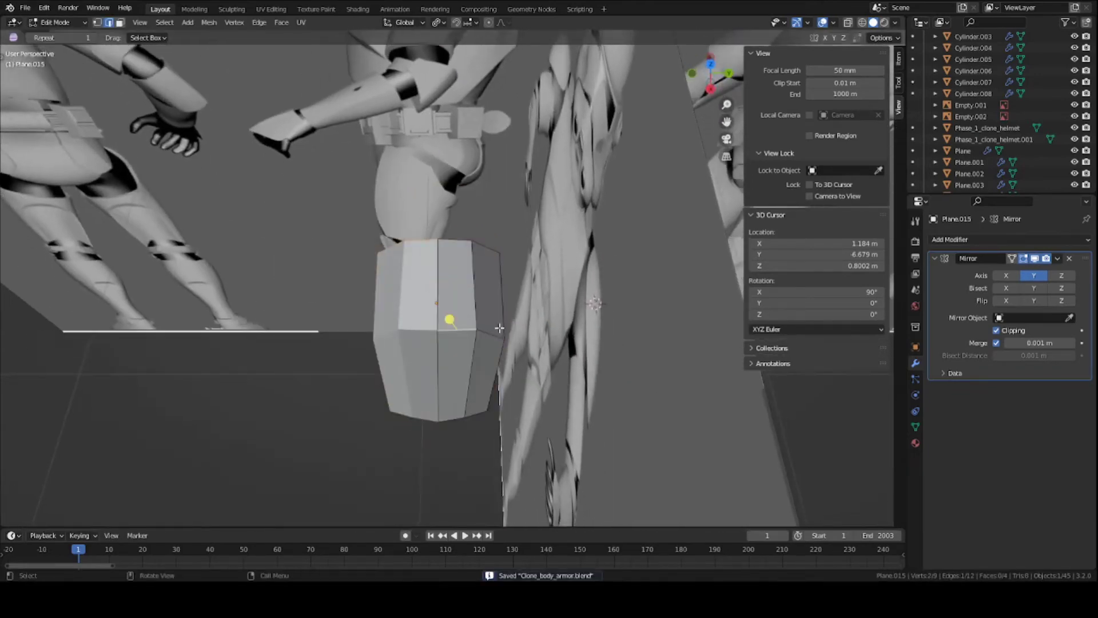
Step: Move the pad's upper side corner along the Y axis
middle_drag(497, 263, 498, 286)
key(g)
key(x)
right_click(511, 312)
key(g)
key(y)
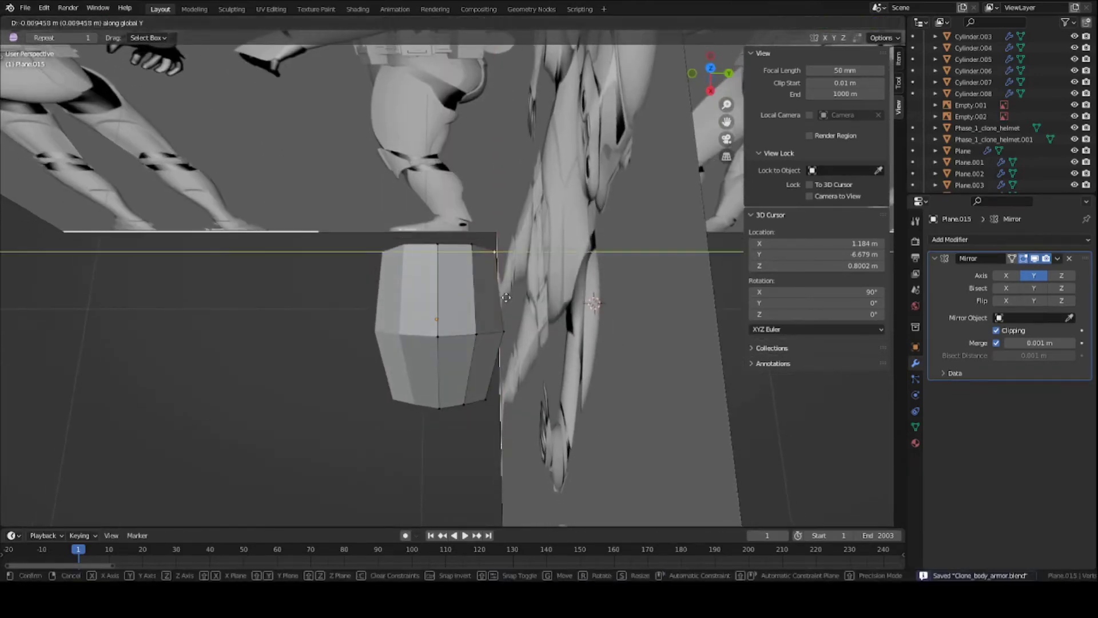
click(509, 314)
Step: Move the pad's lower side corner along the Y axis and return to Object Mode
click(486, 400)
key(g)
mouse_move(487, 400)
middle_down()
mouse_move(496, 388)
mouse_move(426, 361)
mouse_move(561, 289)
mouse_move(400, 326)
mouse_move(423, 343)
middle_up()
key(y)
click(495, 389)
key(Tab)
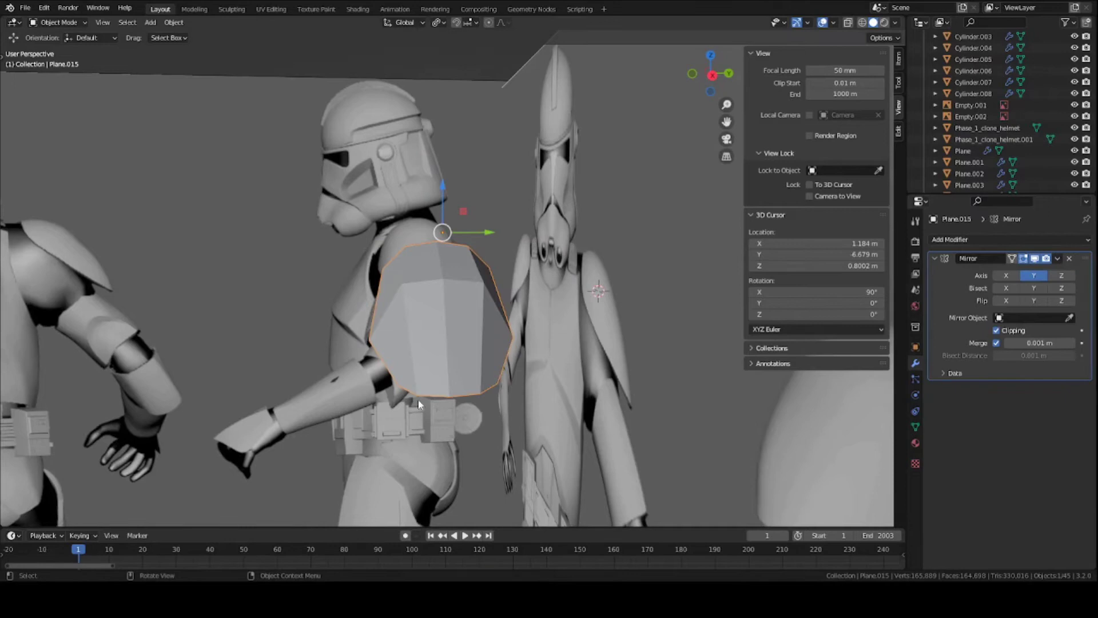
Step: Add a Subdivision Surface modifier to the shoulder pad with viewport and render levels of 3
middle_drag(420, 404, 572, 395)
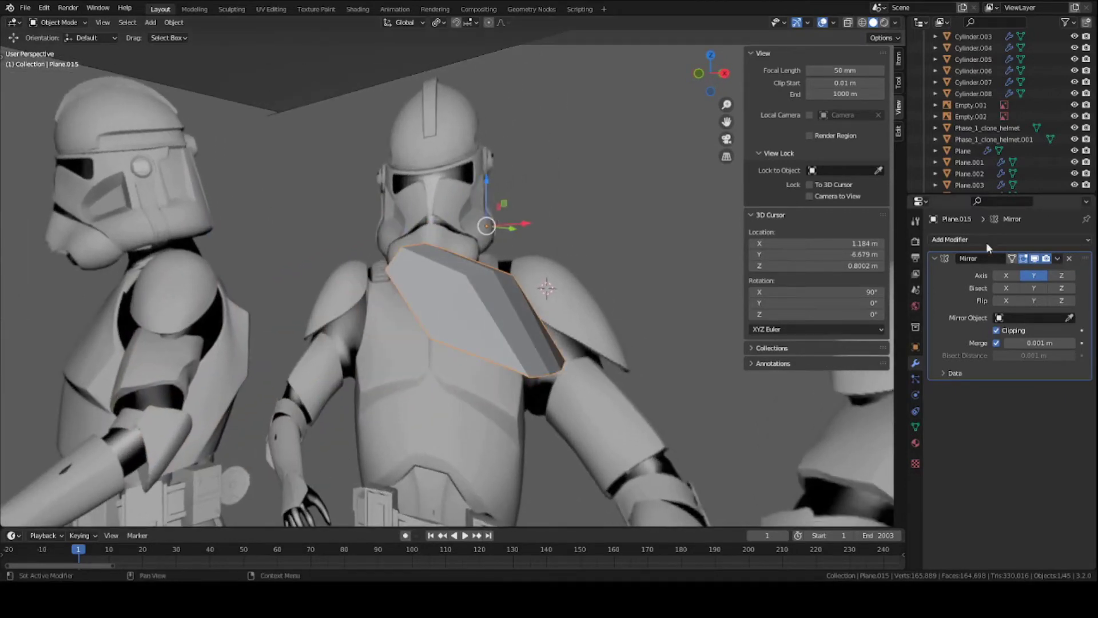
click(1017, 241)
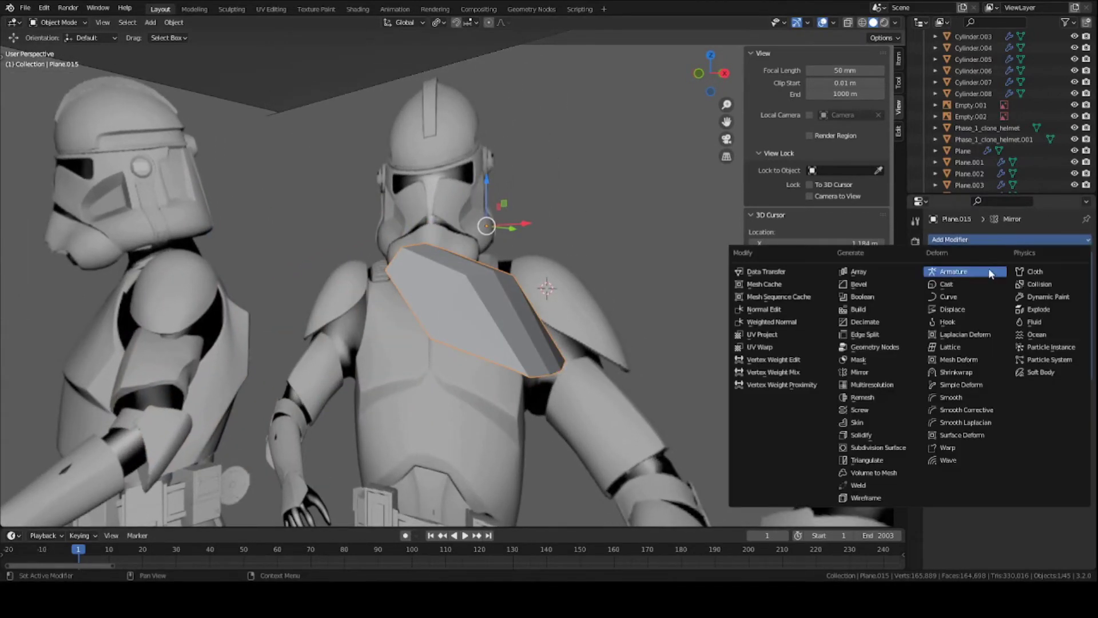
click(885, 453)
middle_drag(694, 374, 606, 326)
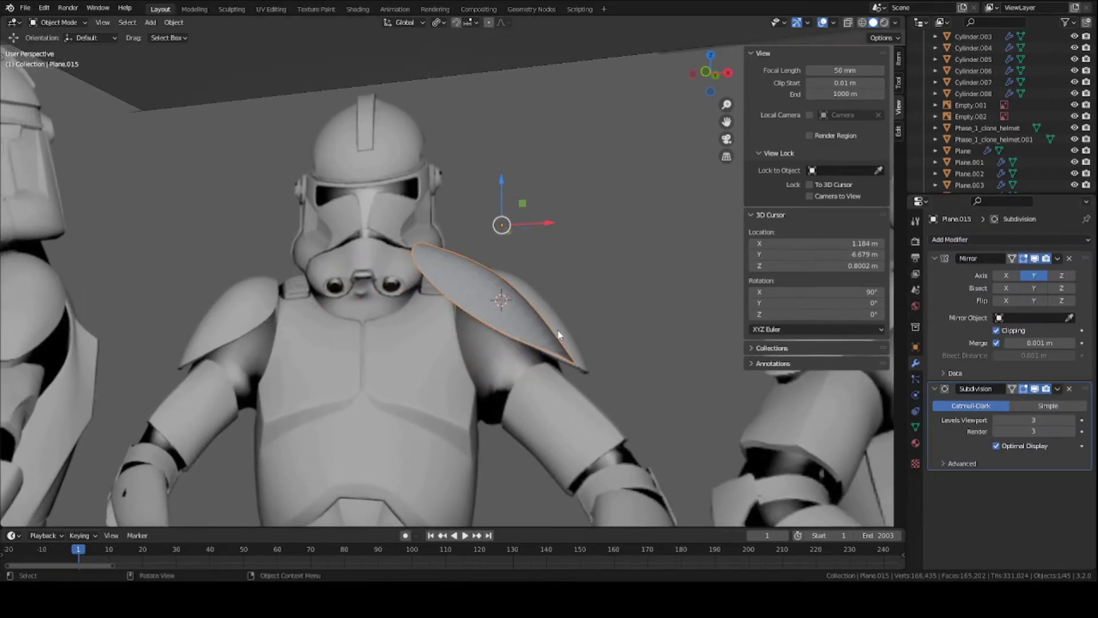
middle_drag(558, 331, 562, 348)
Step: Raise the middle ridge edge in the front view so the smoothed surface approaches the reference pad's upper outline
key(KP_3)
scroll(523, 334, up, 2)
key(KP_1)
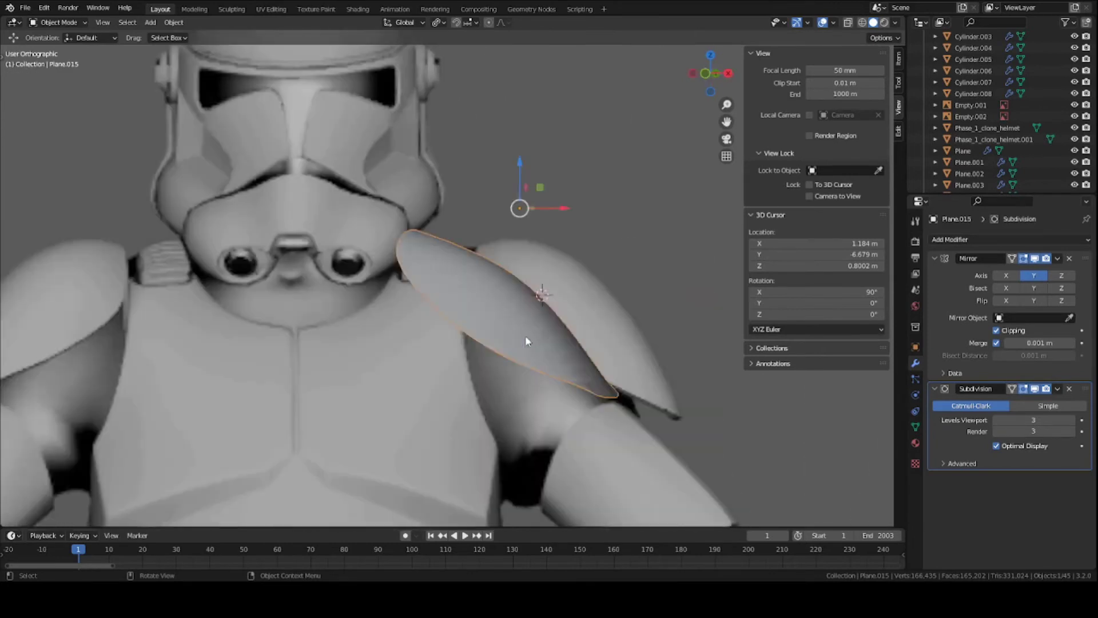
key(KP_1)
scroll(502, 313, up, 4)
scroll(496, 311, down, 4)
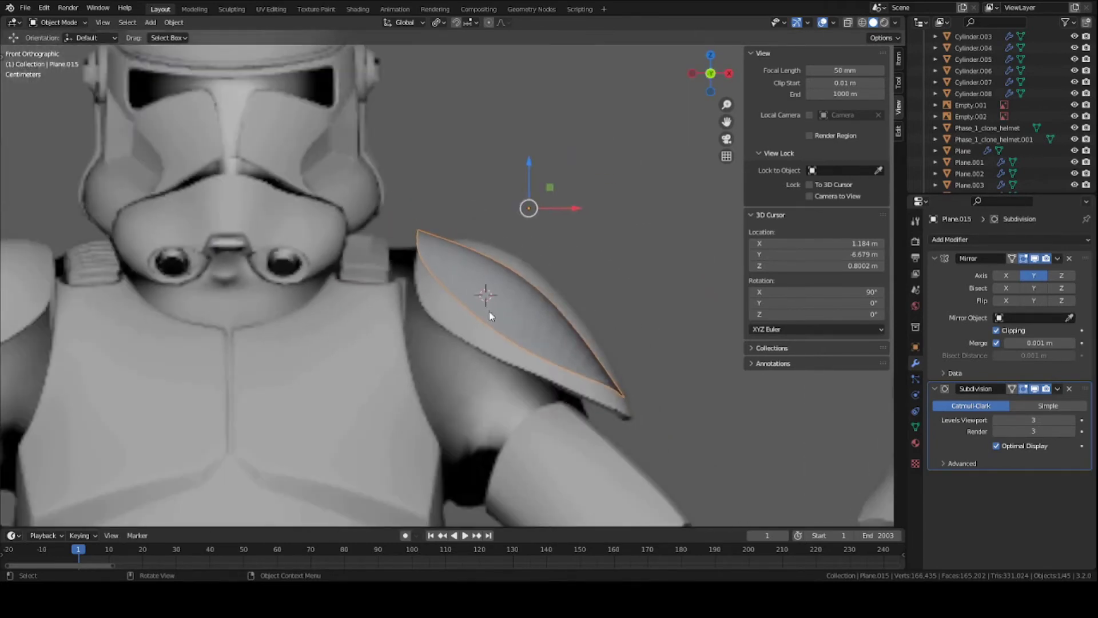
key(Tab)
scroll(573, 274, up, 4)
key(g)
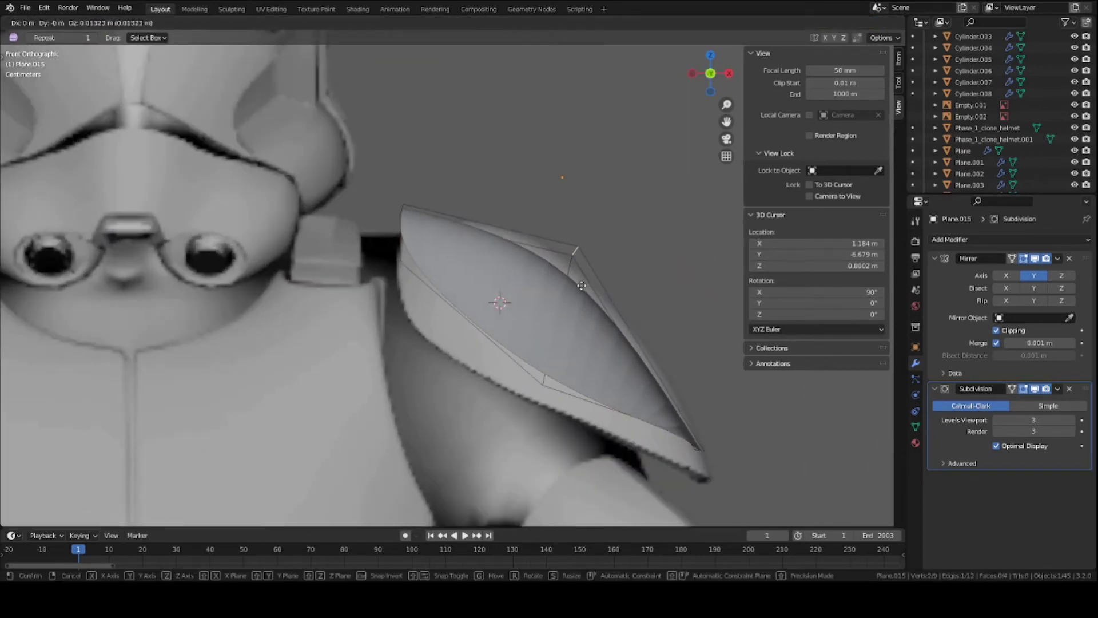
click(589, 256)
click(396, 211)
key(a)
key(a)
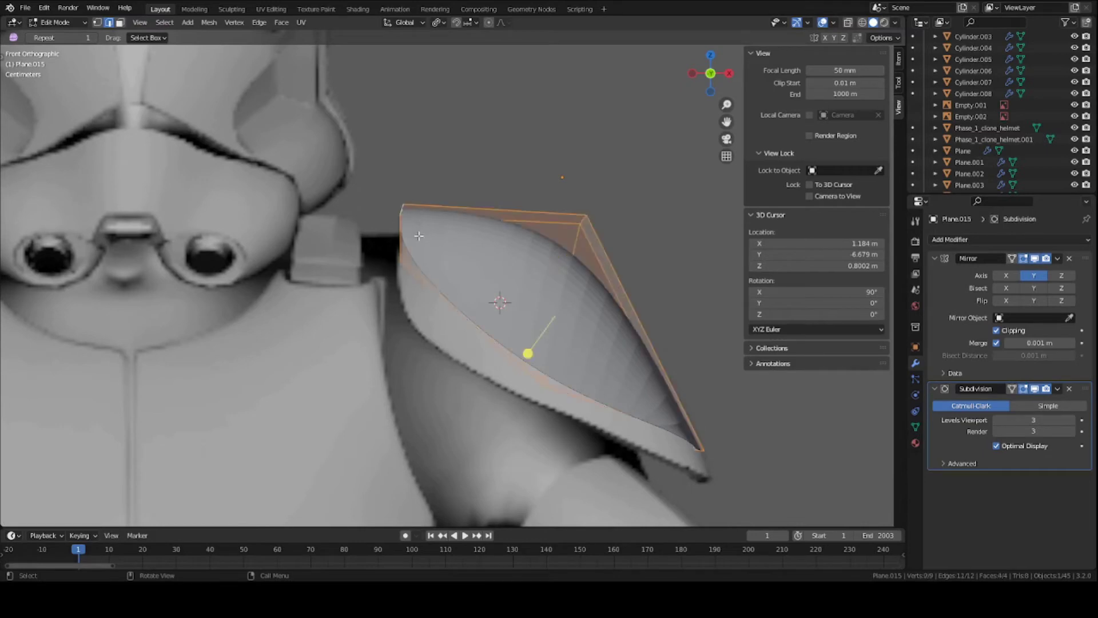
key(c)
click(394, 213)
key(a)
key(a)
Step: Display the shoulder pad mesh in wireframe shading over the front reference image
key(shift+z)
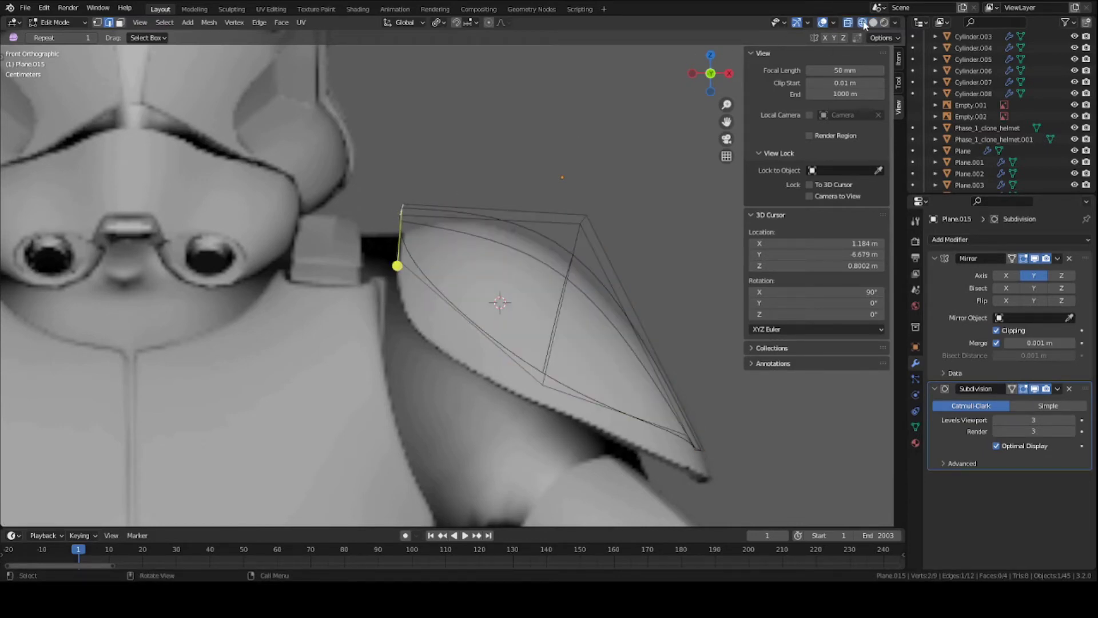
key(z)
key(z)
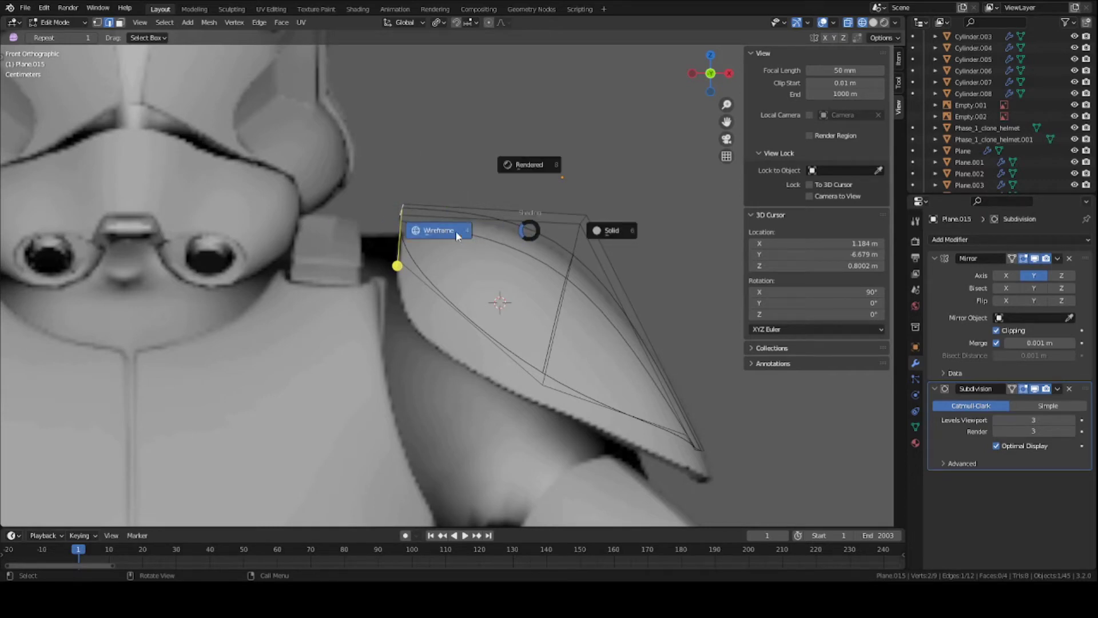
click(448, 235)
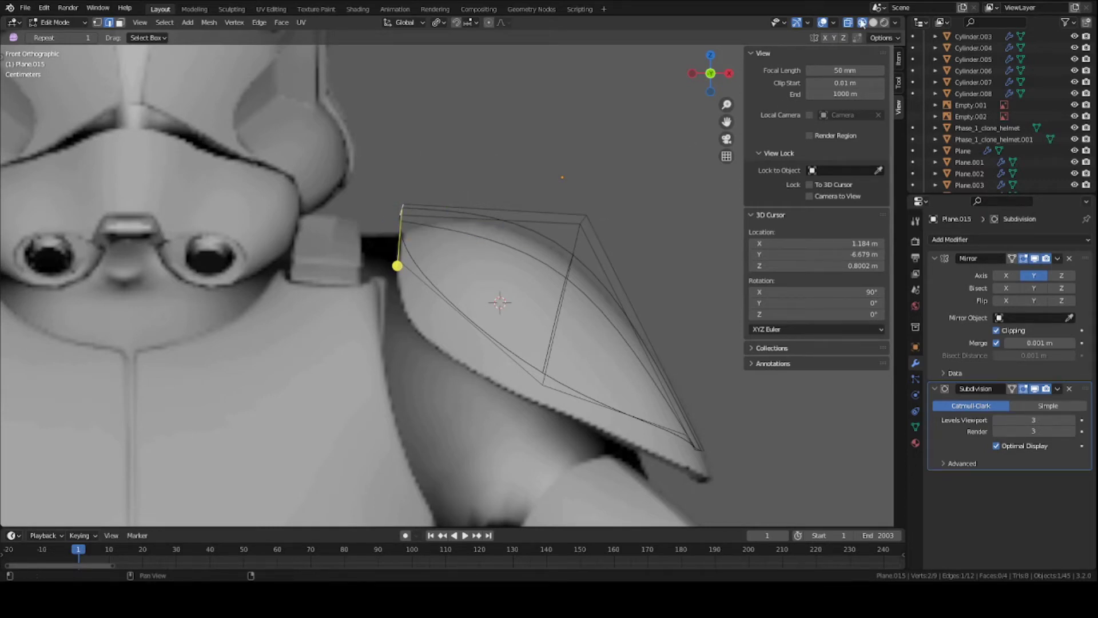
key(alt+z)
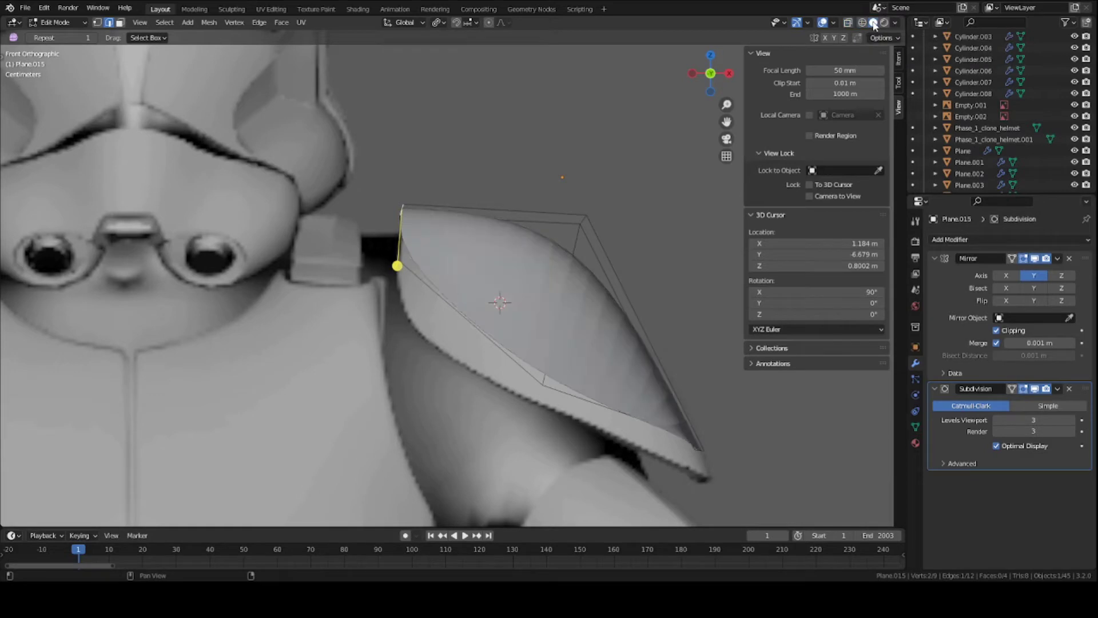
key(alt+z)
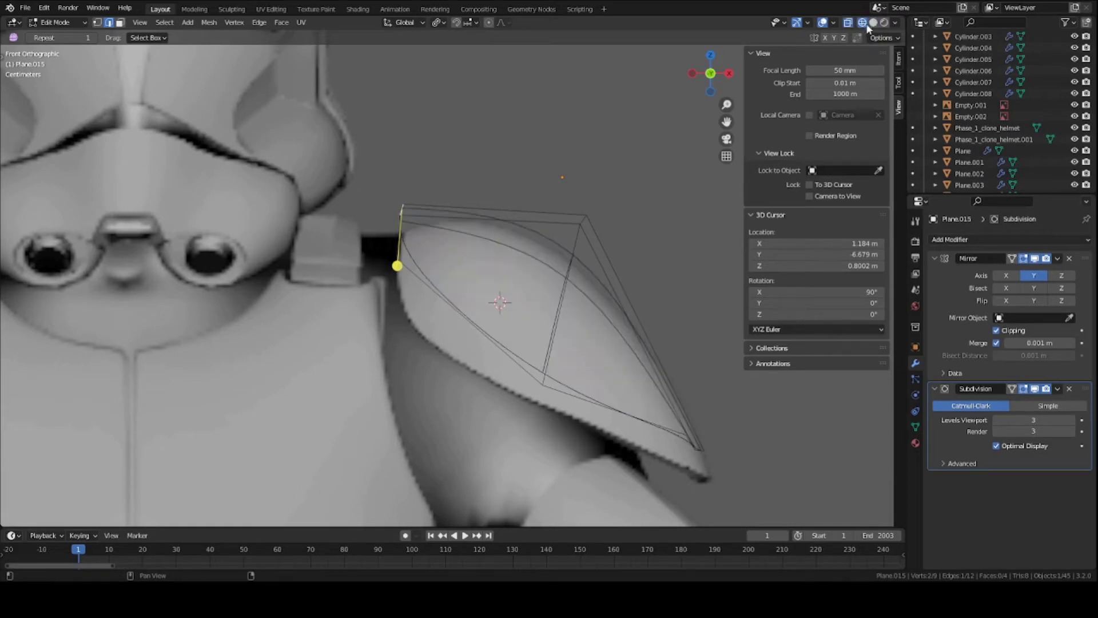
Step: Lower the pad's upper inner corner vertices in the front view to meet the reference pad's top edge
key(a)
key(alt+a)
key(1)
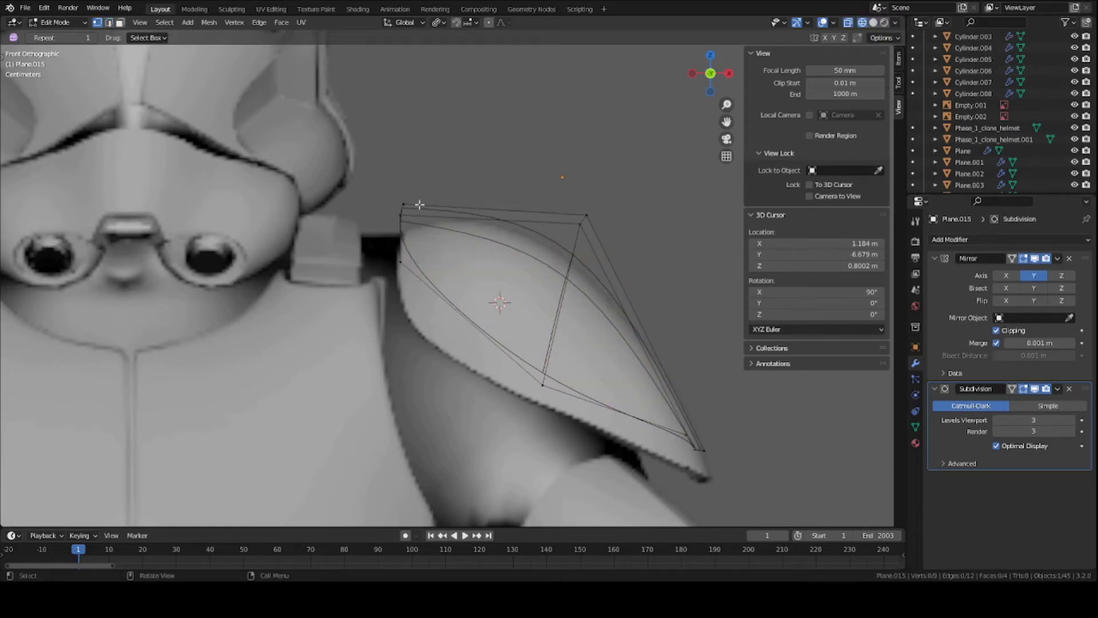
key(g)
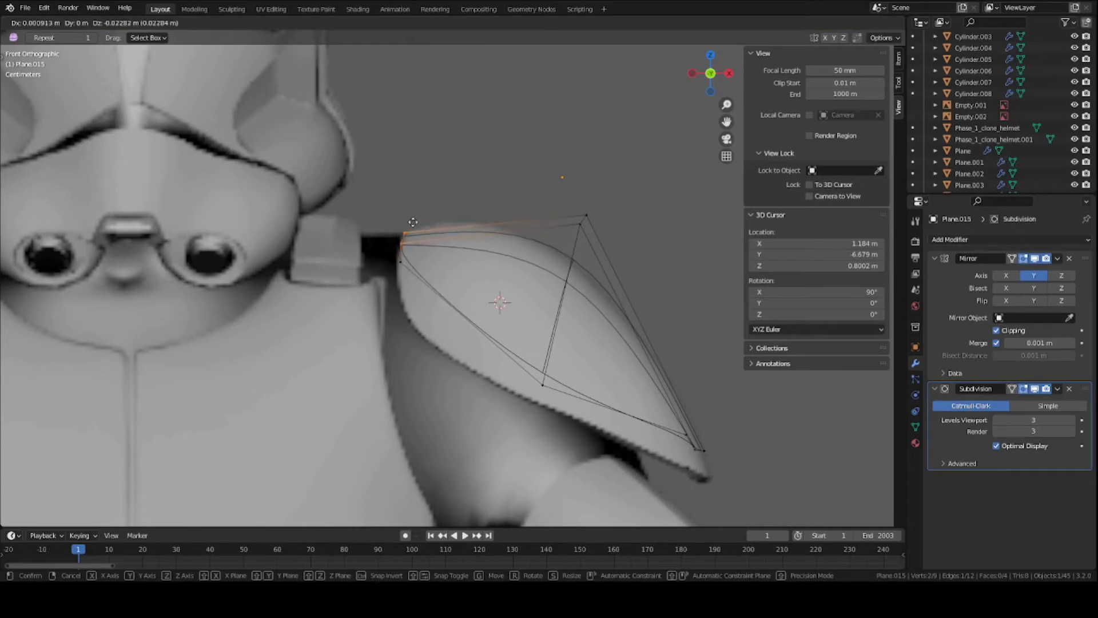
click(410, 222)
Step: Move the pad's lower inner corner and bottom middle vertices down to follow the reference's lower edge
key(alt+a)
key(c)
key(Escape)
key(g)
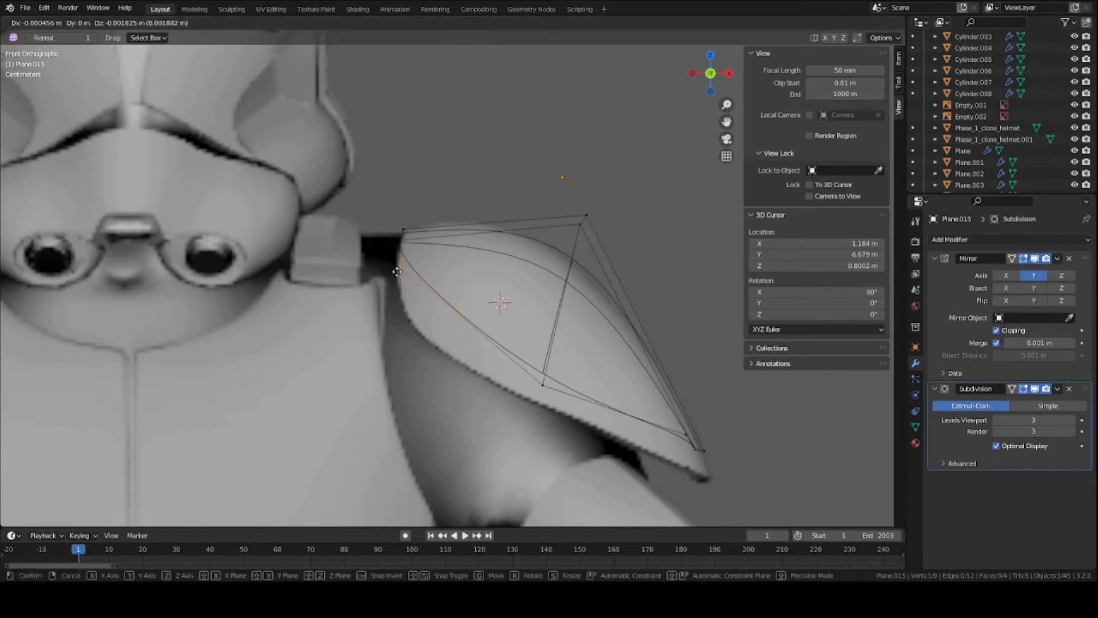
click(397, 331)
click(542, 384)
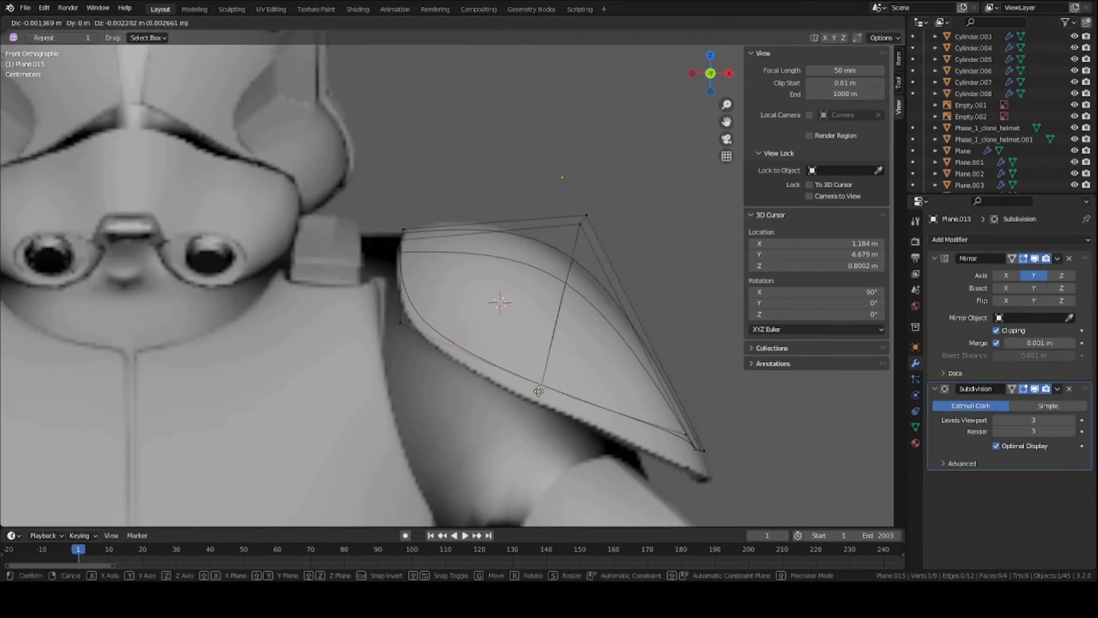
drag(543, 384, 529, 412)
Step: Move the vertices at the pad's outer end down onto the pointed tip of the reference pad
drag(681, 436, 679, 437)
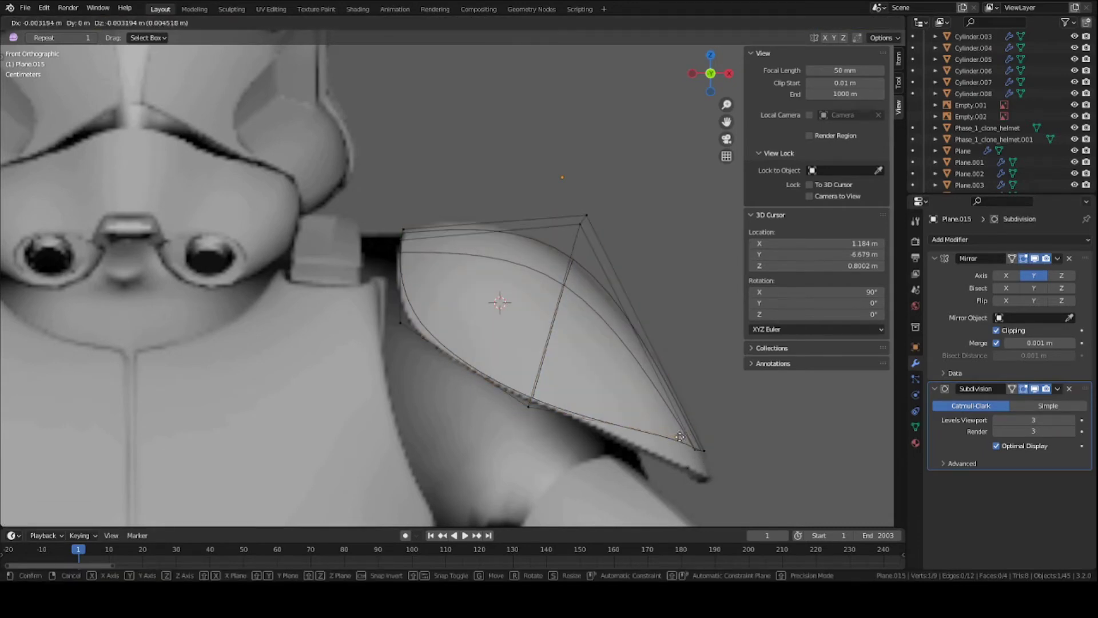
click(672, 459)
click(691, 452)
key(g)
click(698, 467)
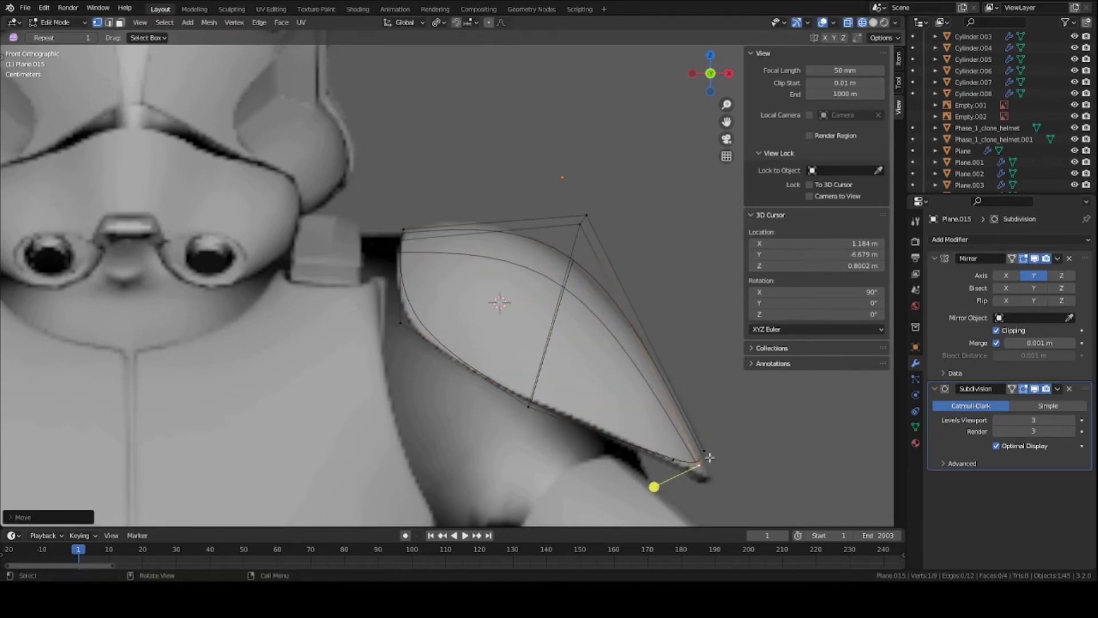
click(709, 454)
key(g)
click(717, 457)
click(698, 473)
key(g)
click(700, 477)
Step: In the right view, adjust the pad's lower side corner and lower its bottom centre vertex, using solid shading
key(KP_3)
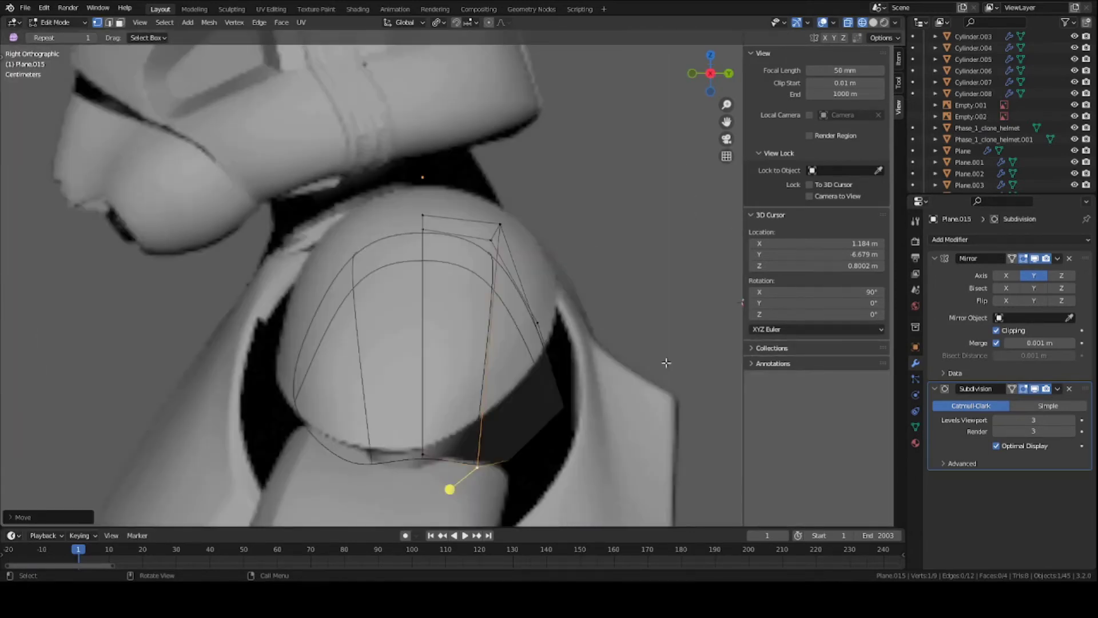
drag(503, 456, 559, 398)
click(557, 393)
key(shift+z)
click(413, 459)
key(g)
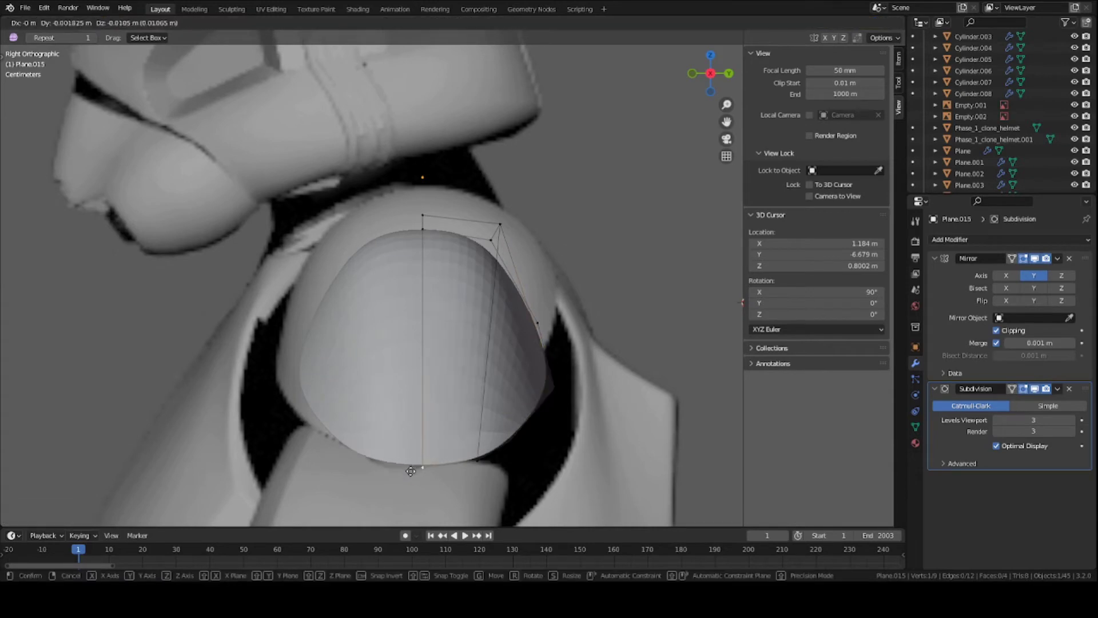
click(411, 471)
Step: Reposition the pad's side and upper side vertices in the right view to approach the reference's rounded outline
scroll(438, 403, down, 2)
click(515, 312)
key(g)
click(520, 299)
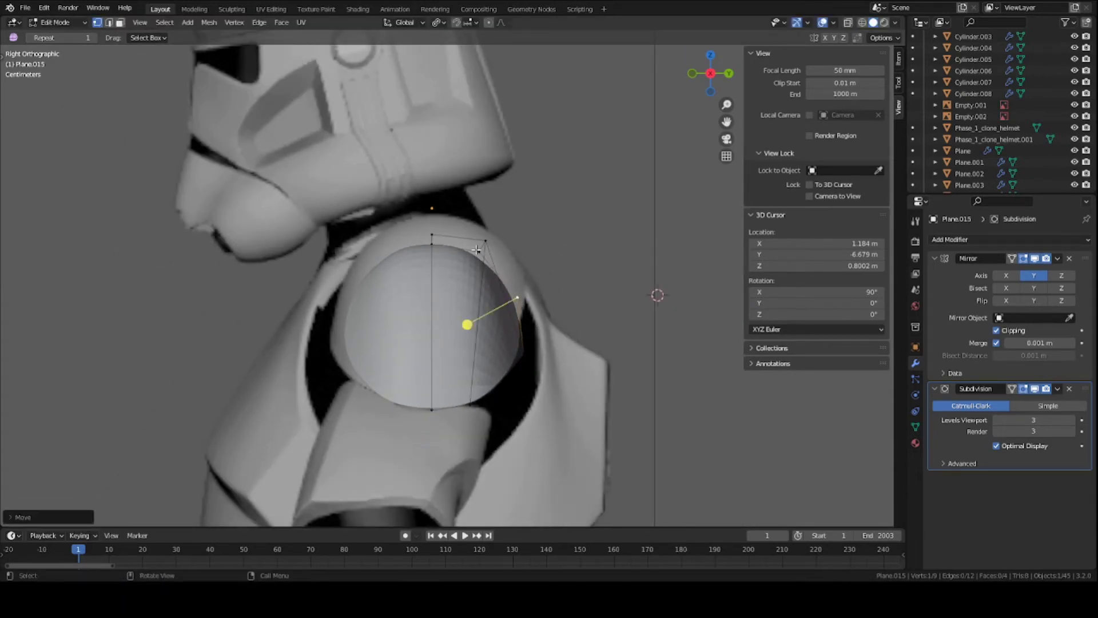
click(477, 249)
key(g)
mouse_move(474, 248)
mouse_down()
mouse_move(487, 248)
mouse_move(438, 238)
mouse_up()
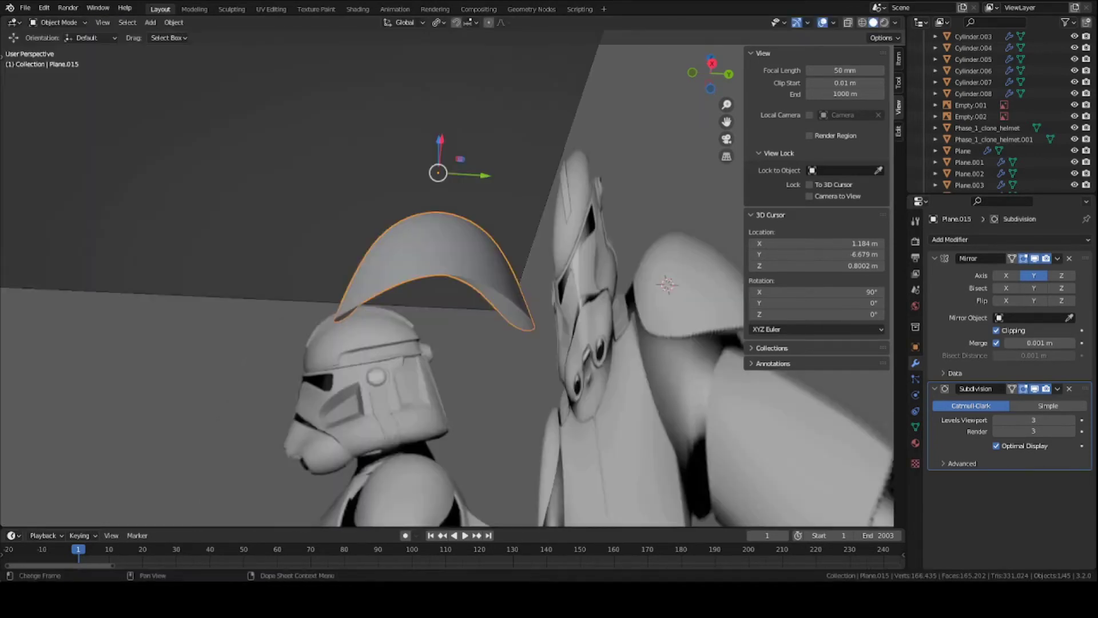
Step: Apply Shade Smooth to the shoulder pad in Object Mode
middle_drag(405, 331, 563, 337)
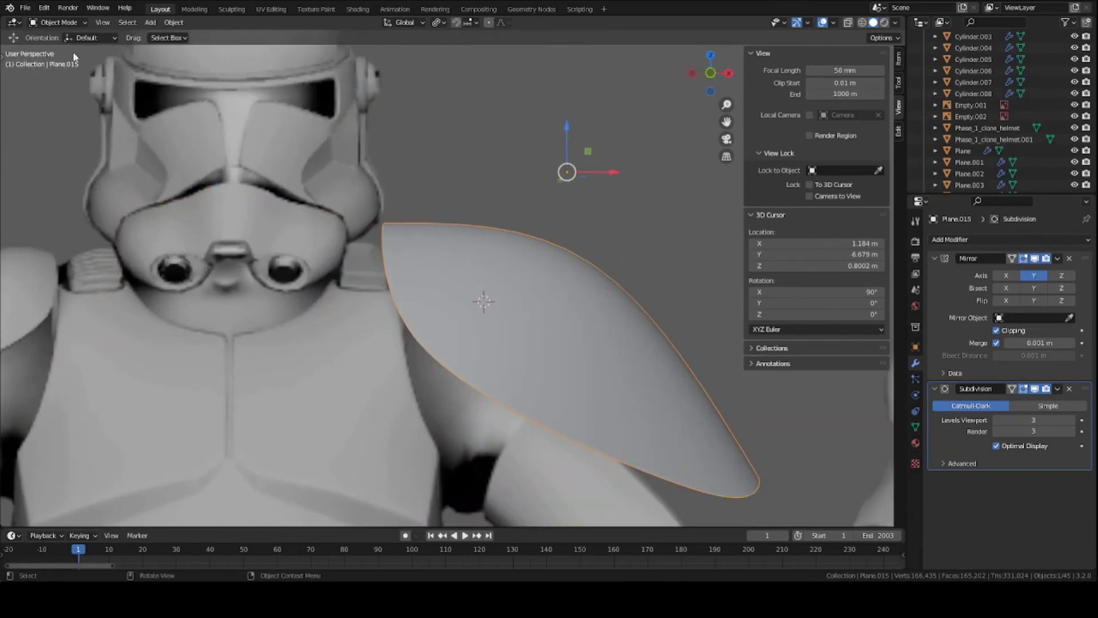
click(48, 23)
right_click(566, 260)
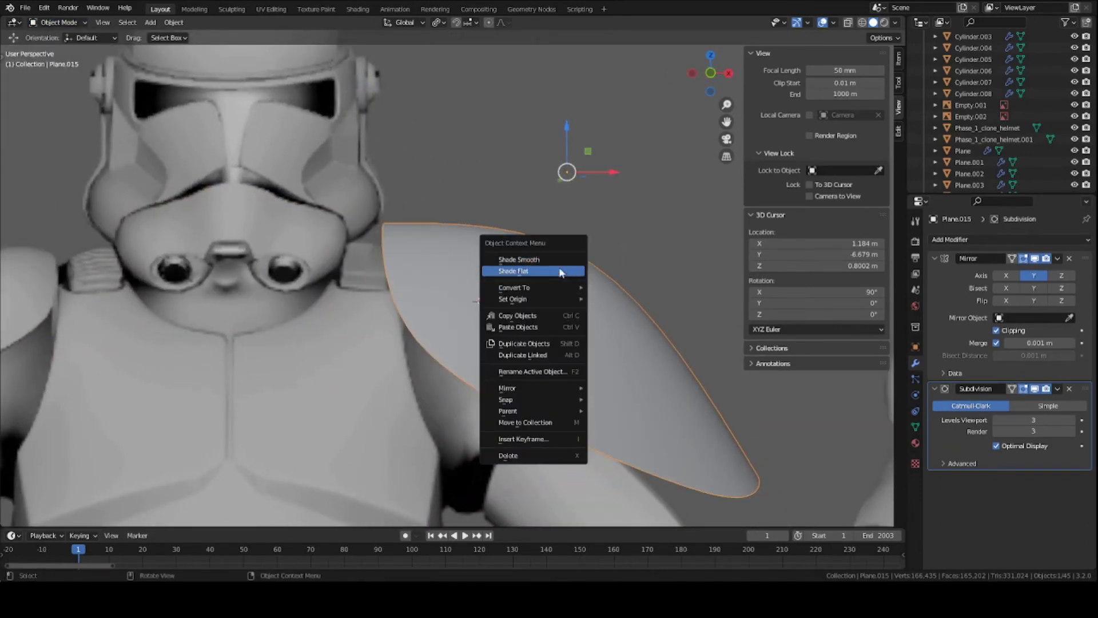
click(545, 261)
middle_drag(551, 270, 466, 287)
scroll(572, 306, down, 4)
click(57, 23)
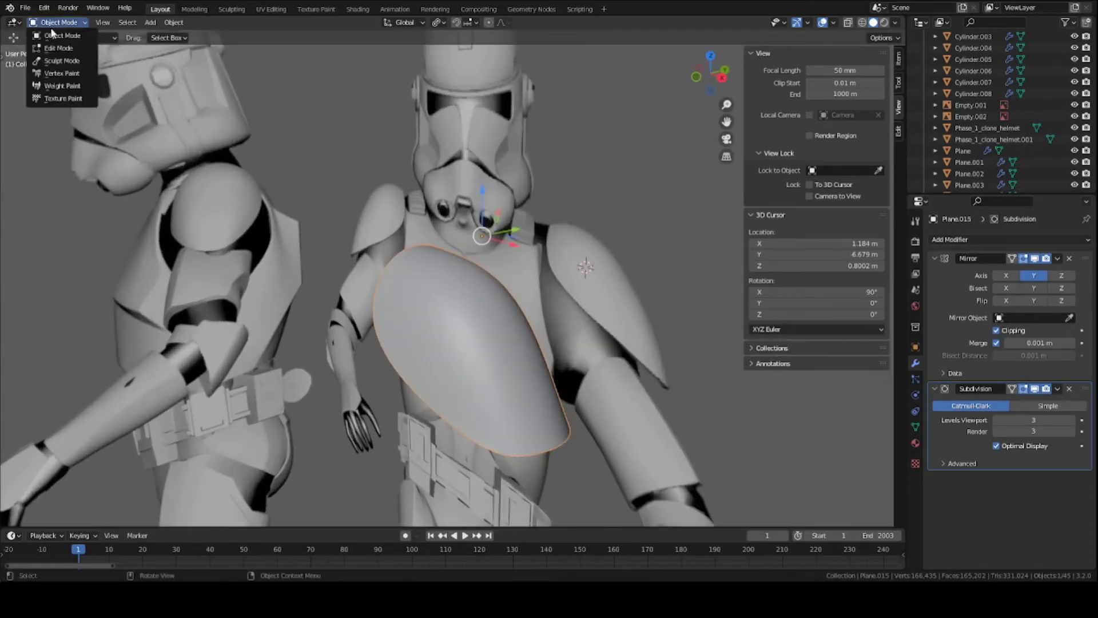
click(61, 48)
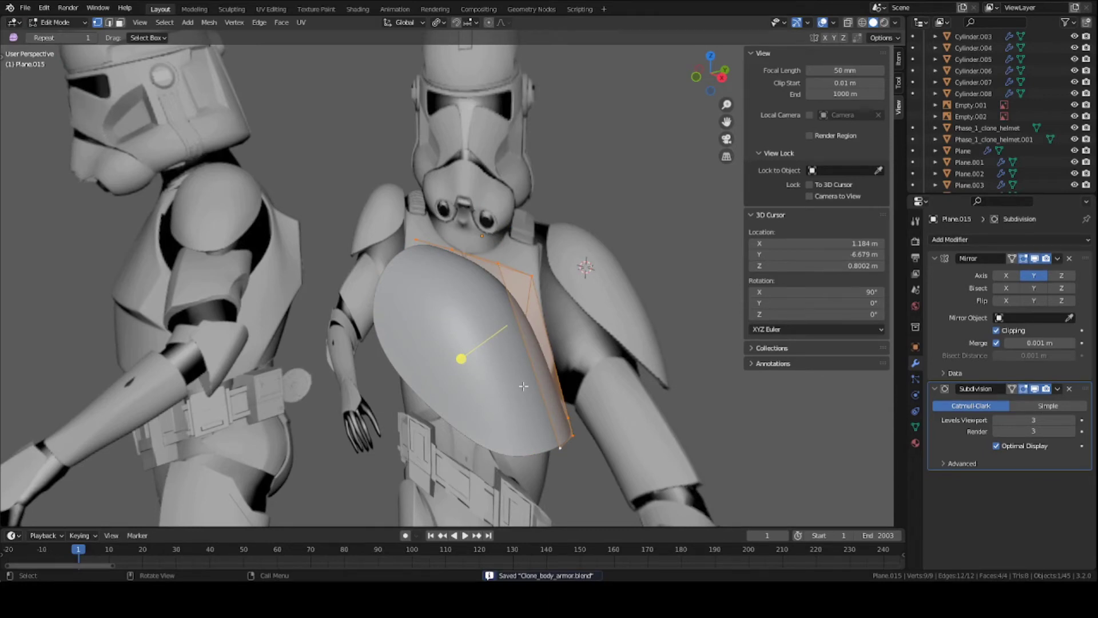
middle_drag(480, 329, 424, 287)
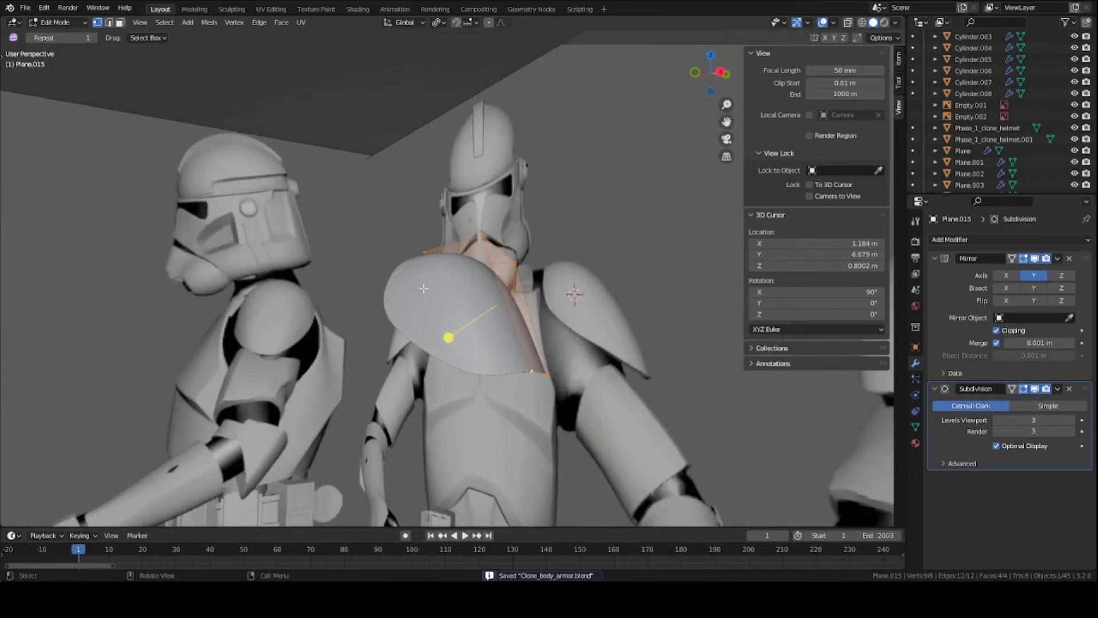
click(44, 23)
click(58, 35)
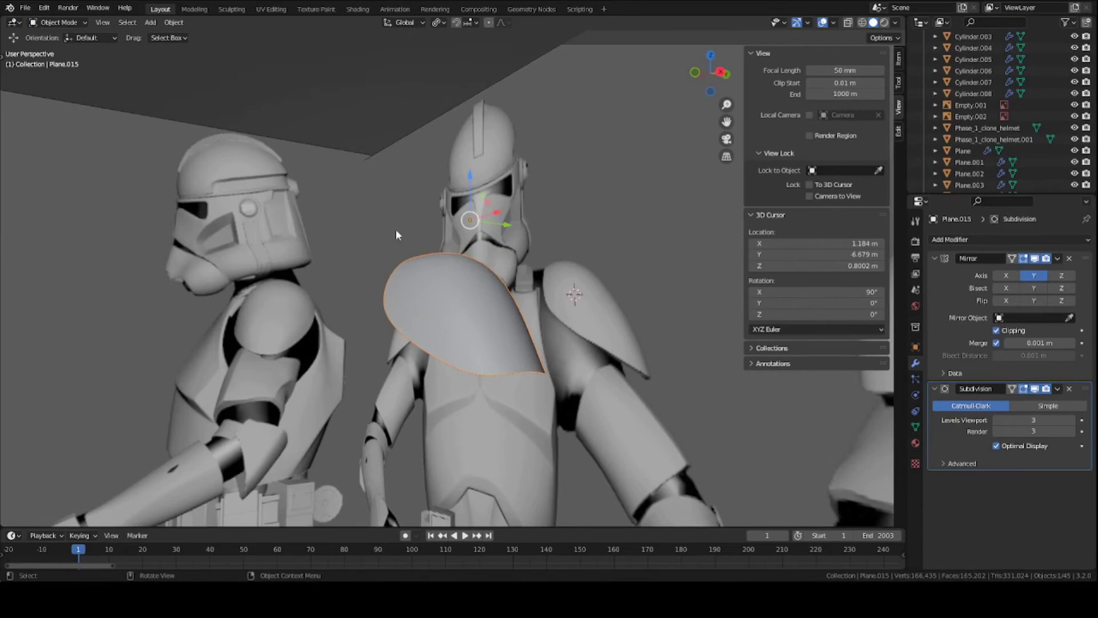
Step: Add a Solidify modifier to the shoulder pad and set its thickness to -0.1 m
click(989, 241)
click(888, 435)
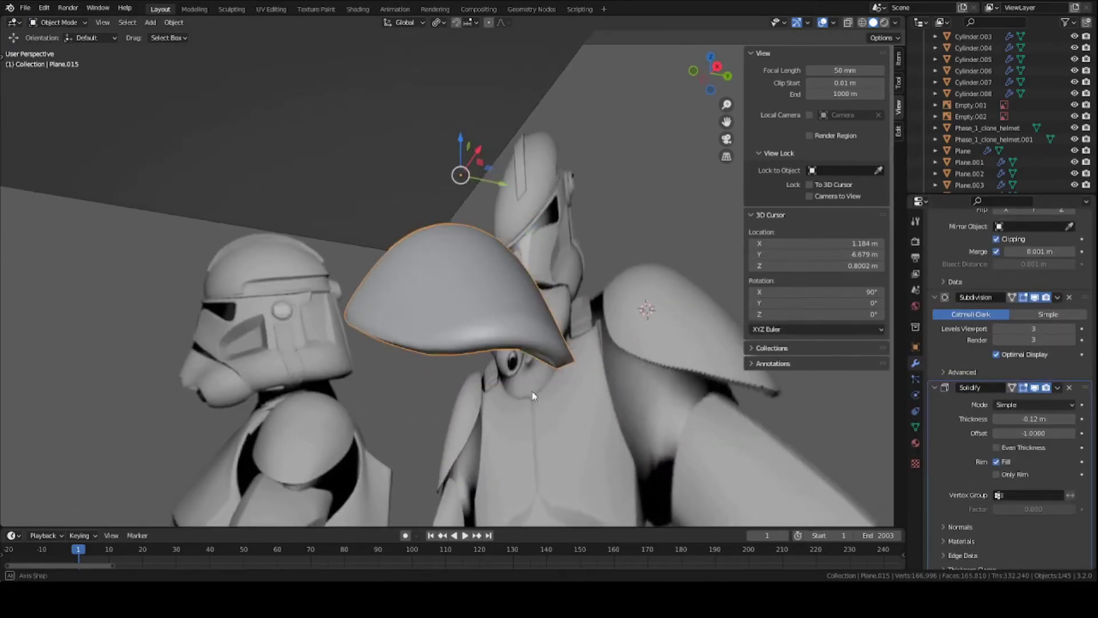
drag(1033, 419, 1023, 419)
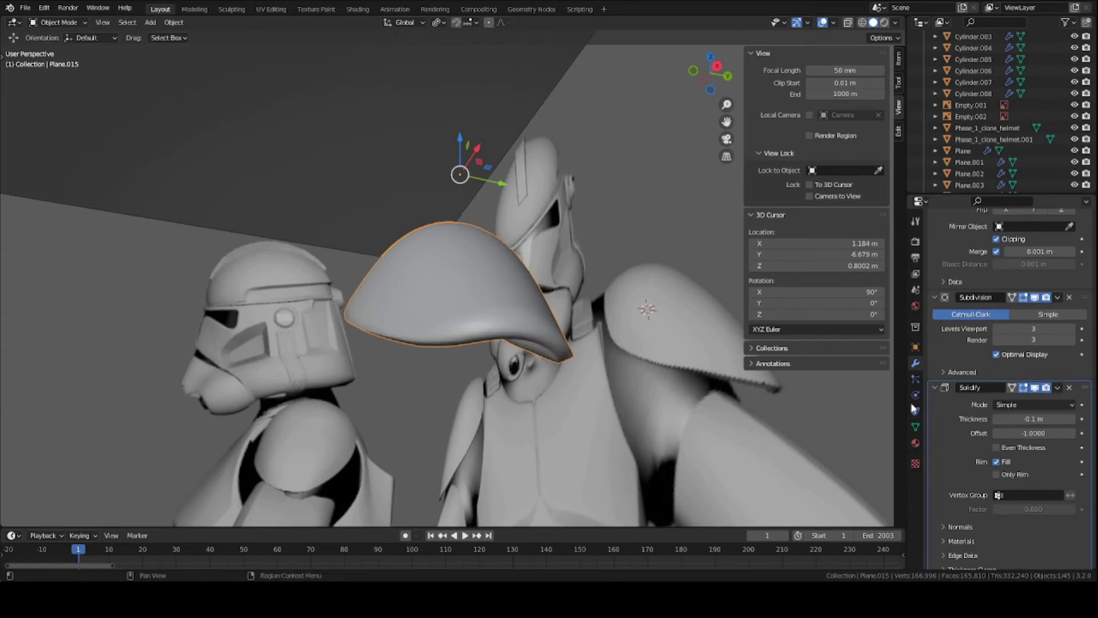
Step: Add a loop cut close to the pad's bottom edge and another loop cut across its surface
click(62, 23)
click(67, 48)
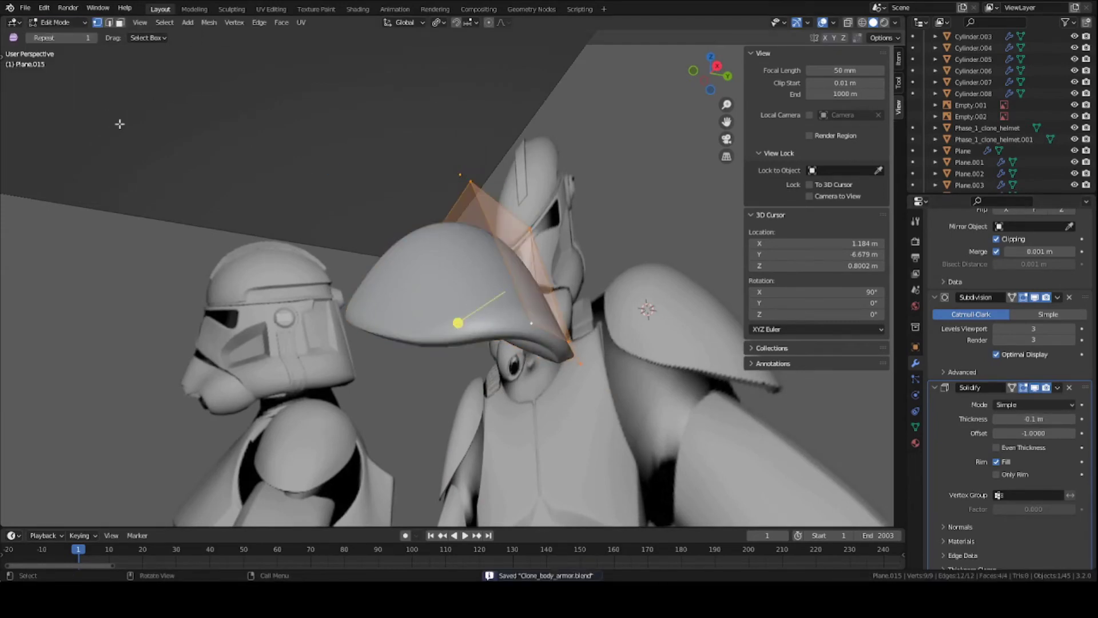
middle_drag(120, 122, 297, 302)
scroll(481, 411, down, 1)
key(ctrl+r)
click(482, 429)
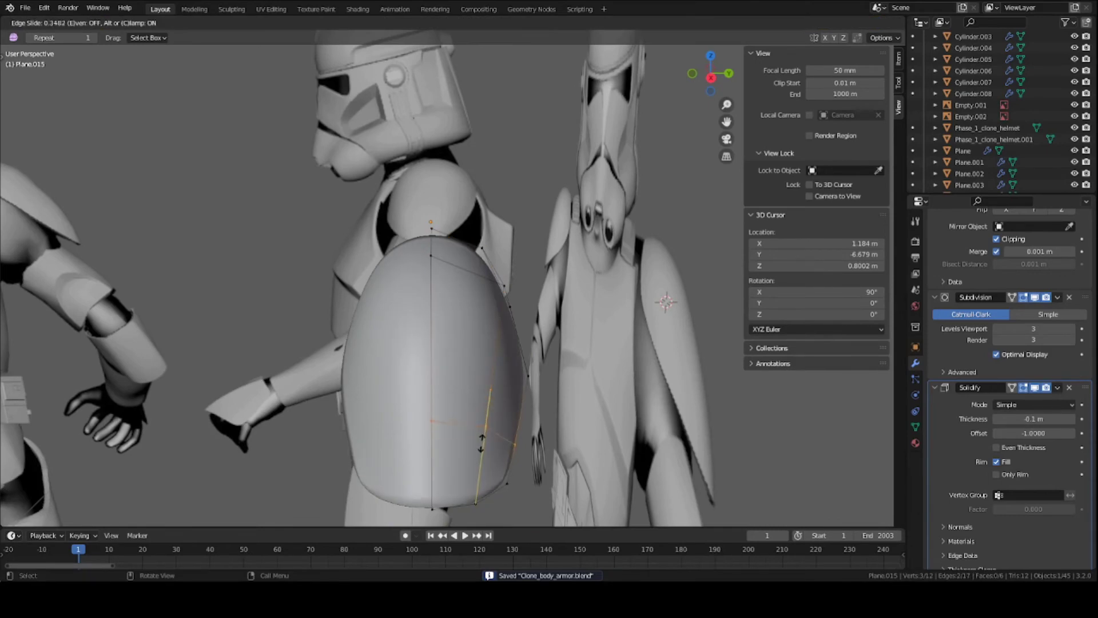
click(479, 495)
mouse_move(496, 477)
middle_down()
mouse_move(461, 478)
mouse_move(454, 425)
mouse_move(493, 428)
mouse_move(486, 442)
mouse_move(503, 461)
mouse_move(509, 424)
mouse_move(605, 454)
mouse_move(651, 417)
mouse_move(699, 407)
mouse_move(605, 428)
middle_up()
key(ctrl+r)
click(469, 404)
click(463, 411)
key(Tab)
Step: Undo the two loop cuts and the Solidify modifier on the shoulder pad
key(ctrl+z)
key(ctrl+z)
key(ctrl+z)
middle_drag(529, 338, 481, 351)
key(ctrl+z)
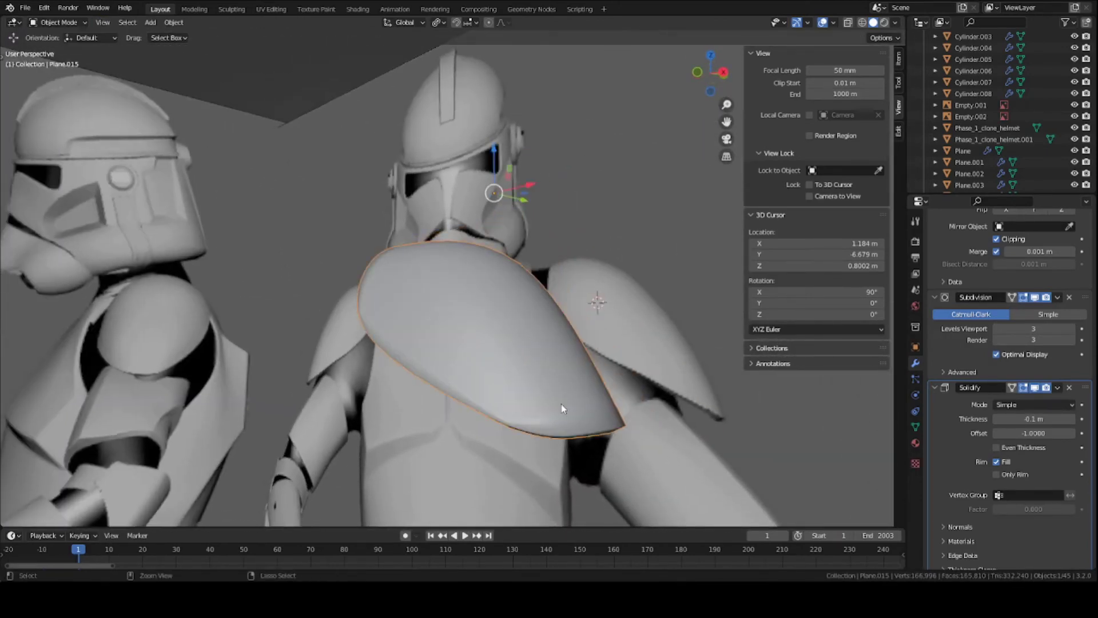
key(ctrl+z)
middle_drag(561, 404, 538, 353)
key(ctrl+z)
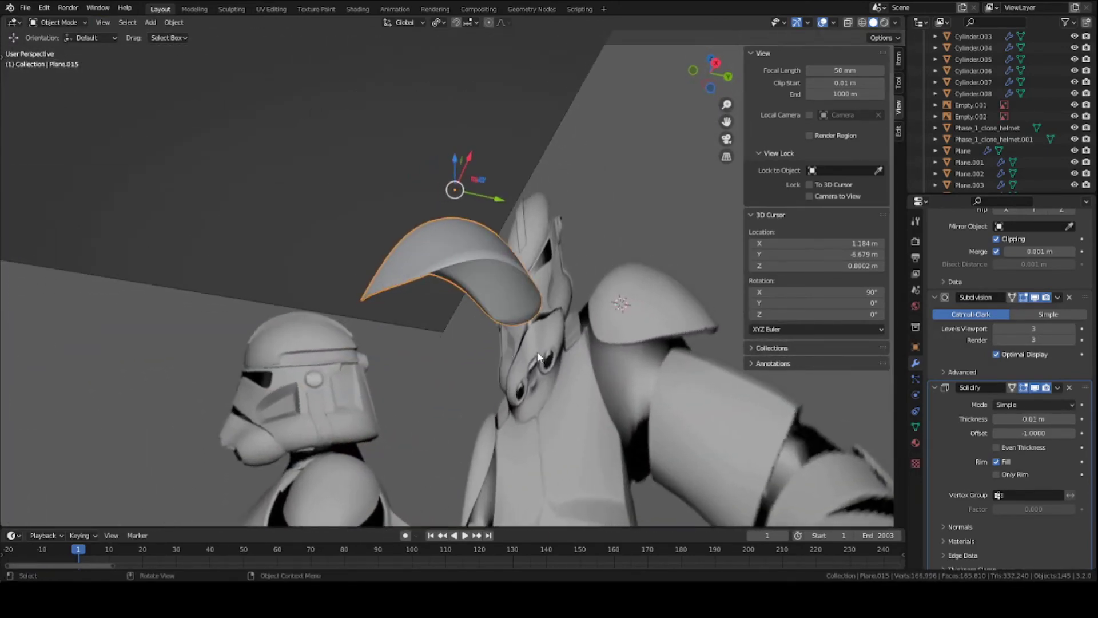
key(ctrl+z)
mouse_move(480, 417)
middle_down()
mouse_move(481, 370)
mouse_move(465, 422)
middle_up()
Step: Save the file, and extrude the whole pad mesh in Edit Mode, scaling the new faces slightly smaller
key(ctrl+s)
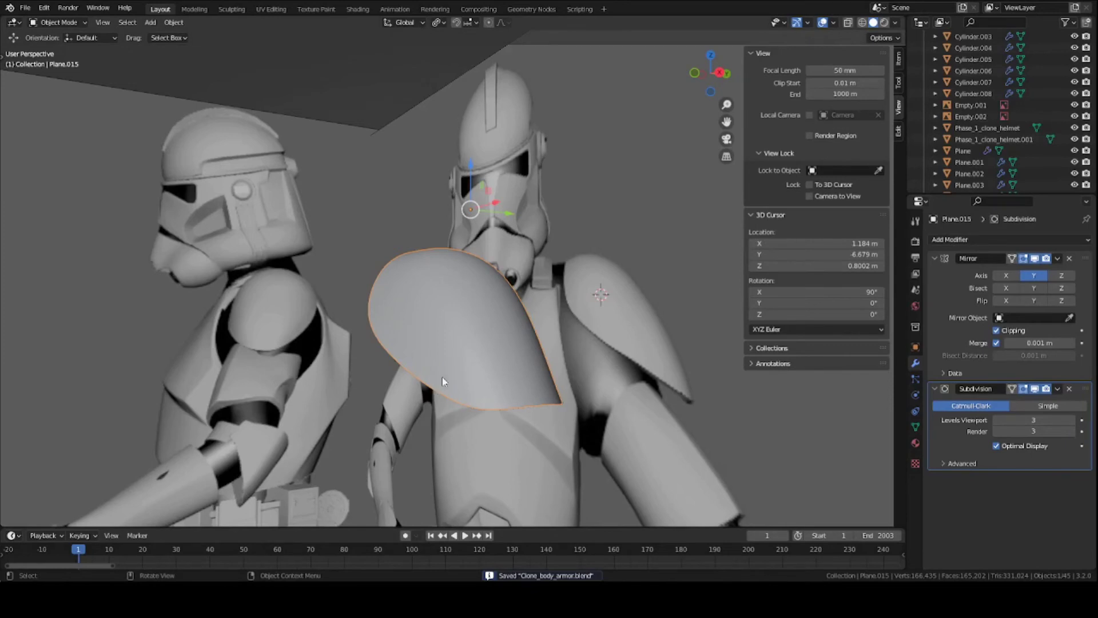
scroll(399, 301, up, 5)
click(68, 22)
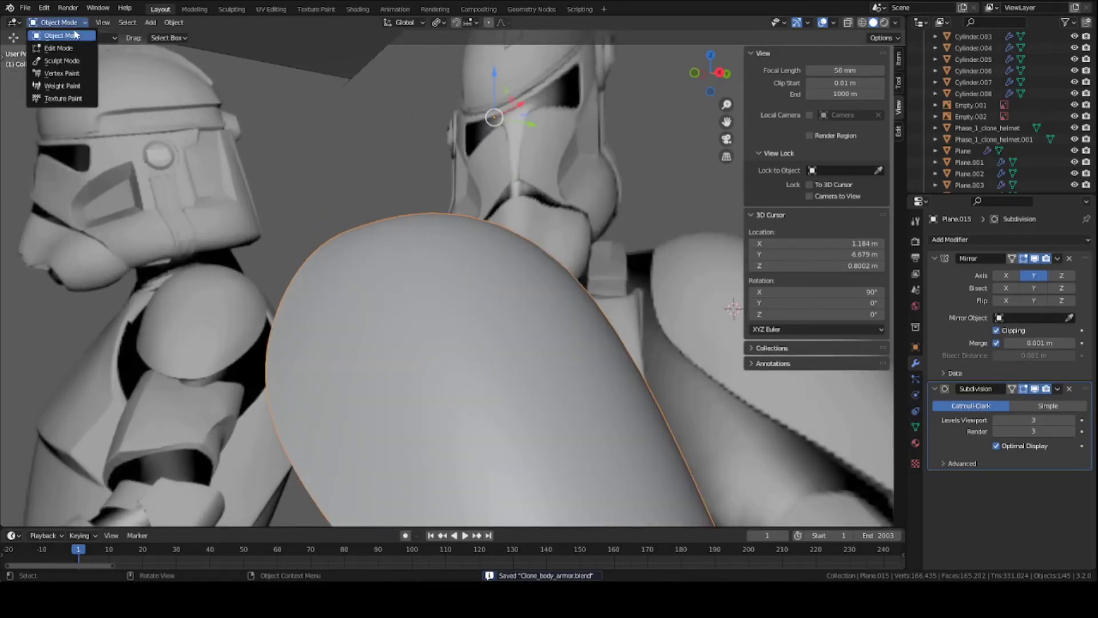
click(59, 48)
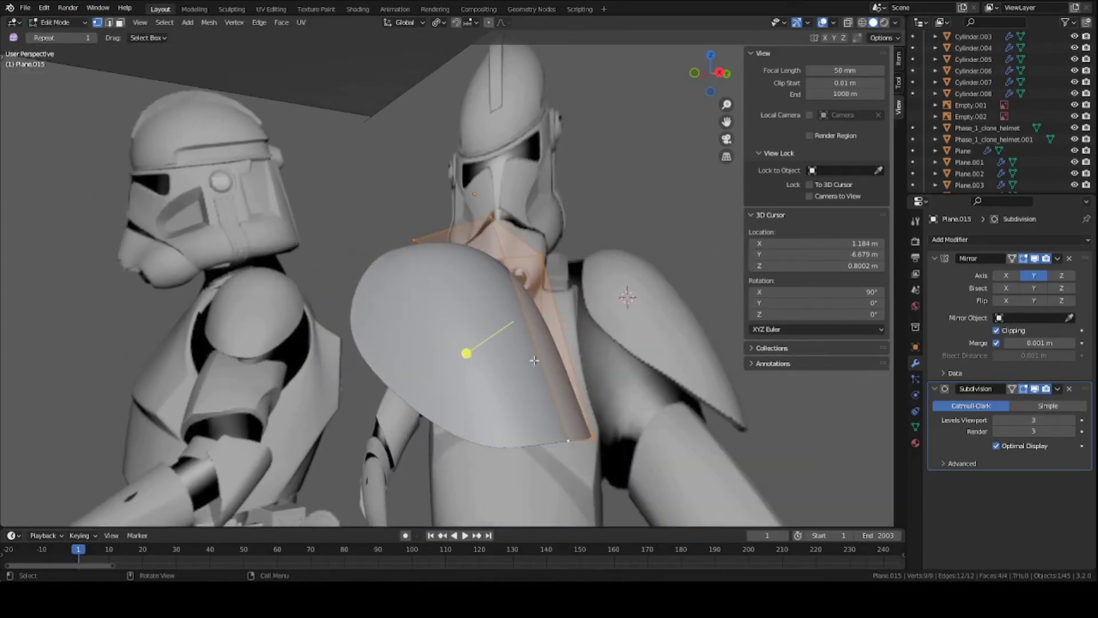
middle_drag(535, 360, 595, 381)
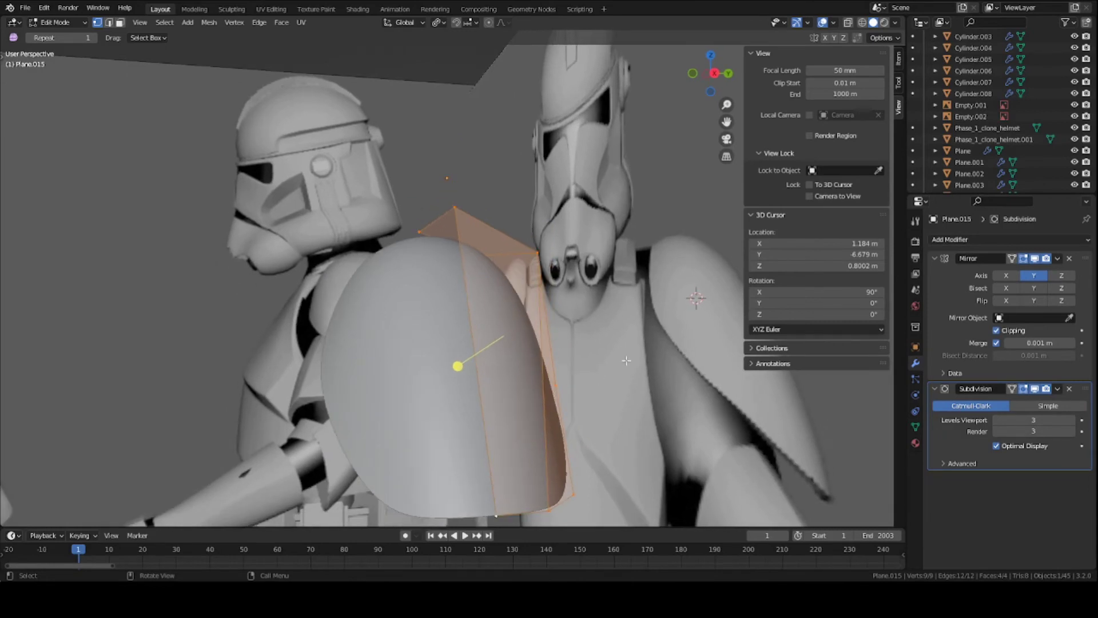
key(e)
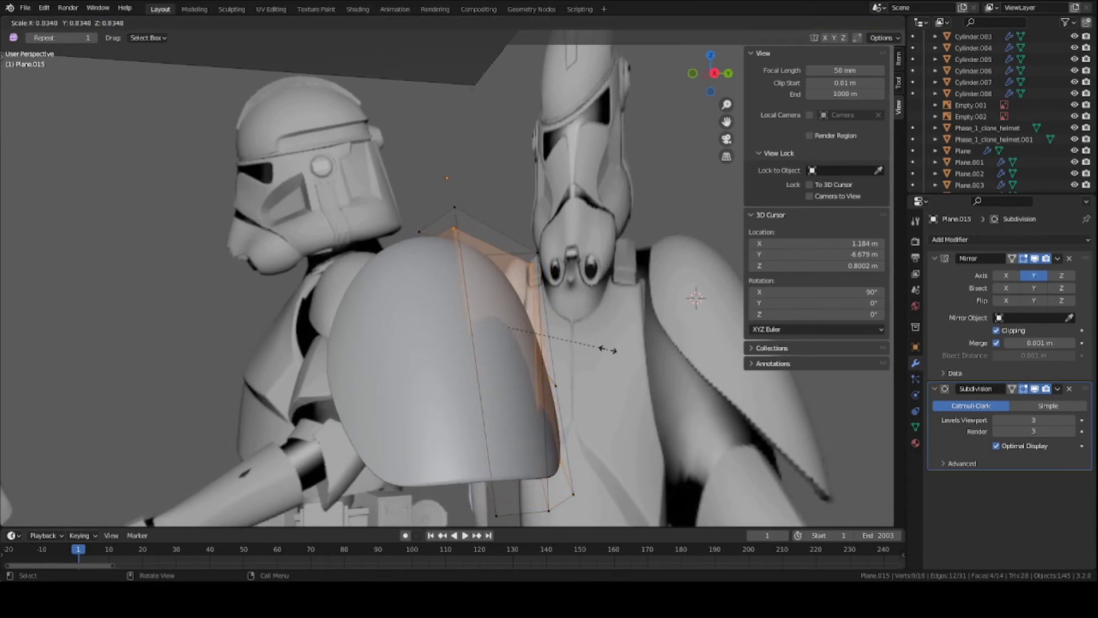
click(595, 345)
Step: Shift the extruded inner shell along the Z axis, adjust its scale to even out the pad's thickness, and save
middle_drag(563, 353, 607, 324)
key(g)
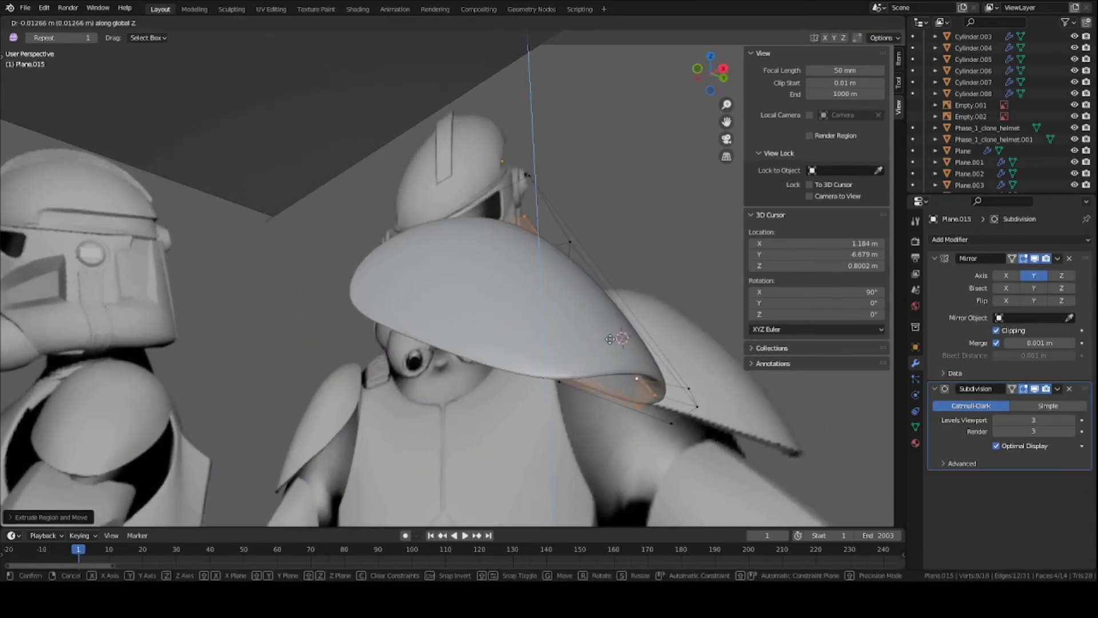
click(607, 361)
middle_drag(606, 362, 642, 337)
key(s)
key(y)
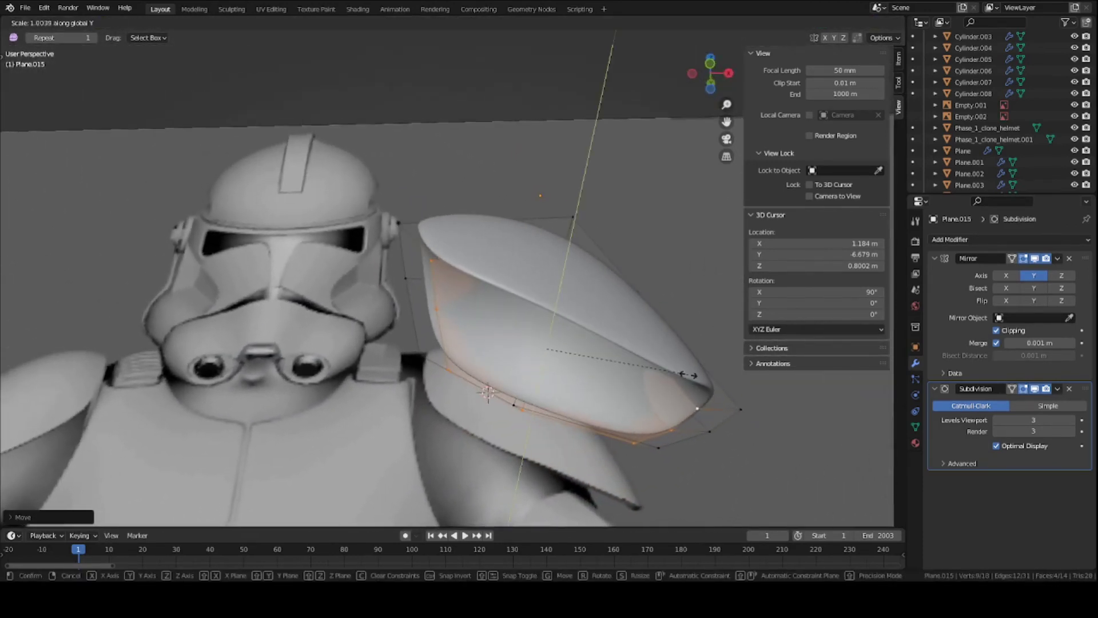
middle_drag(701, 380, 619, 262)
key(x)
key(g)
key(z)
click(643, 404)
key(ctrl+s)
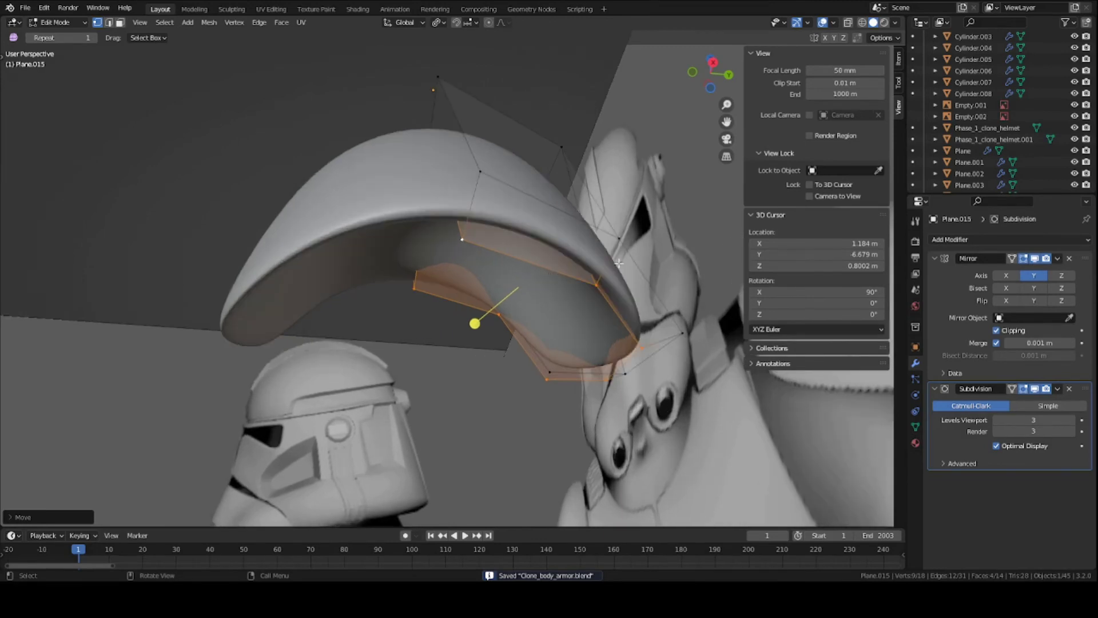
Step: Add two loop cuts around the pad's rim, one near the outer edge and one near the inner edge
key(ctrl+r)
click(612, 265)
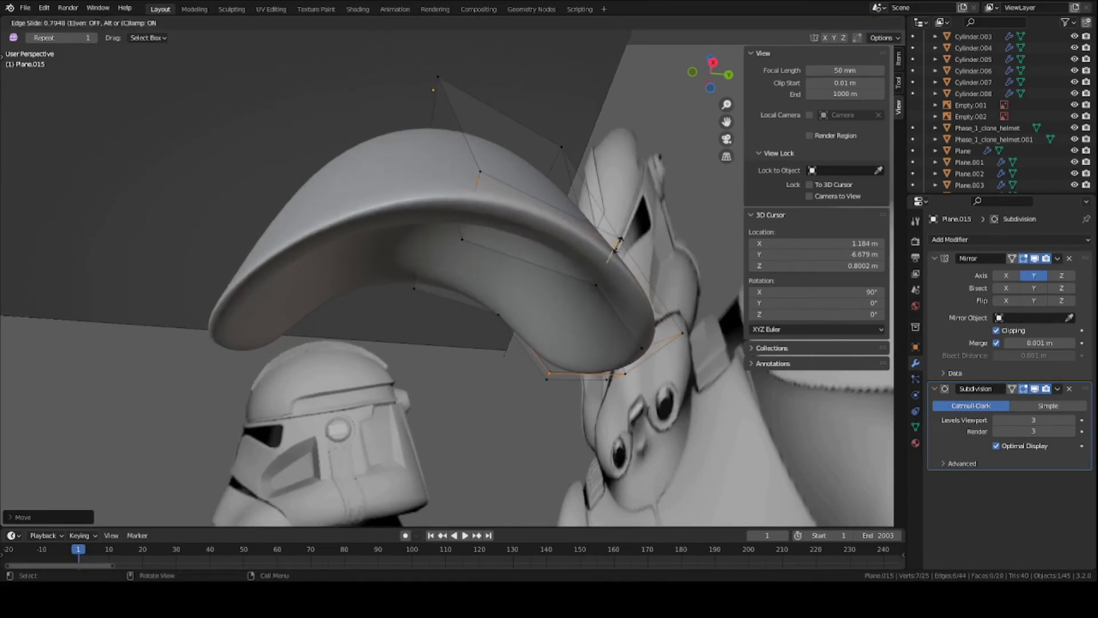
click(619, 241)
click(616, 253)
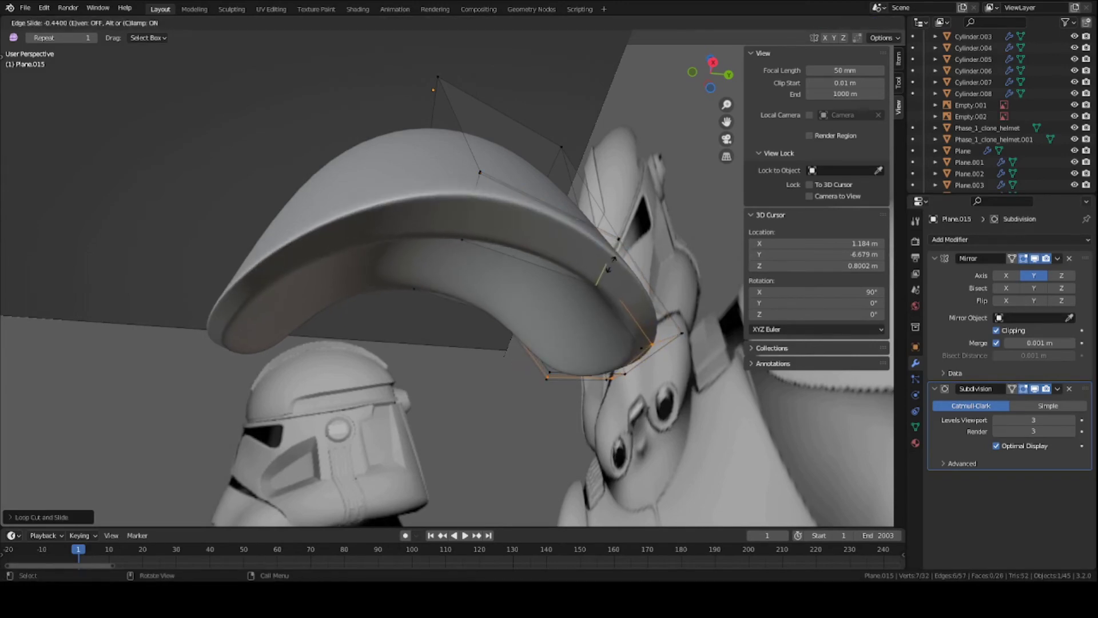
click(607, 268)
Step: Return to Object Mode, check the finished pad against the front reference, and save the file
key(Tab)
middle_drag(352, 245, 452, 538)
key(a)
key(a)
key(ctrl+s)
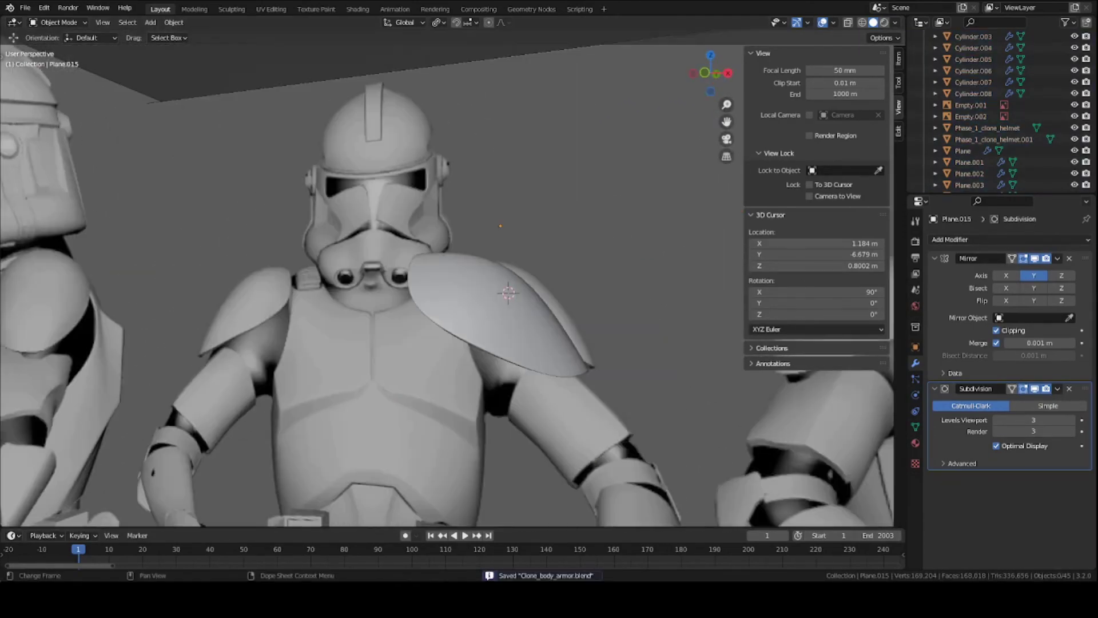
middle_drag(499, 376, 549, 395)
click(450, 327)
key(ctrl+s)
Step: Duplicate the shoulder pad and move the copy away from the reference images toward the character model
scroll(527, 365, down, 7)
scroll(537, 400, down, 2)
key(shift+d)
click(283, 343)
shift+middle_drag(282, 343, 440, 269)
key(g)
click(366, 407)
Step: Move the duplicated shoulder pad over to the character's shoulder
middle_drag(367, 407, 458, 360)
scroll(460, 351, up, 4)
shift+middle_drag(458, 360, 416, 313)
scroll(416, 313, up, 3)
key(g)
click(487, 294)
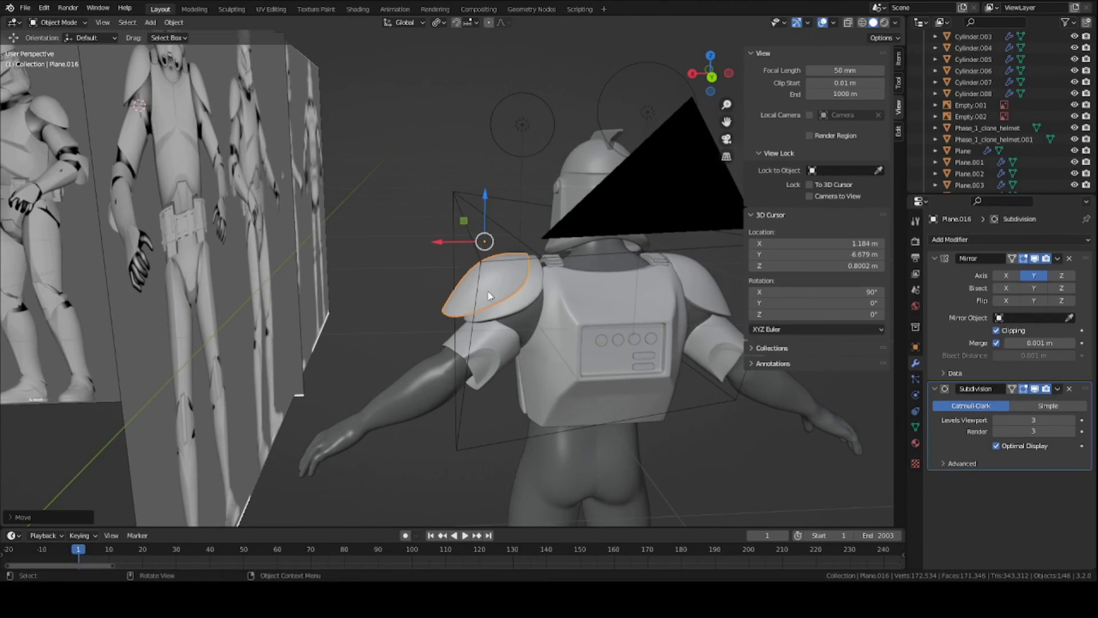
Step: Reposition the shoulder pad copy in the front view so it lines up with the pad on the character's shoulder
key(KP_1)
scroll(480, 297, up, 3)
shift+middle_drag(449, 241, 492, 373)
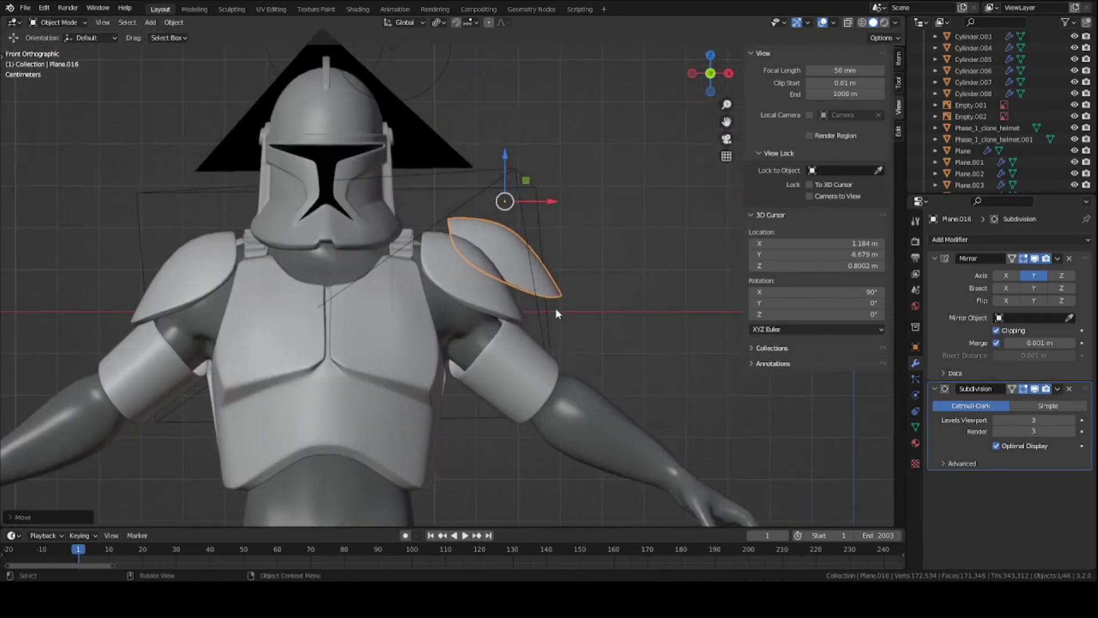
key(g)
click(520, 308)
Step: Hide the side reference image so the character model is unobstructed in the right orthographic view
middle_drag(520, 308, 407, 332)
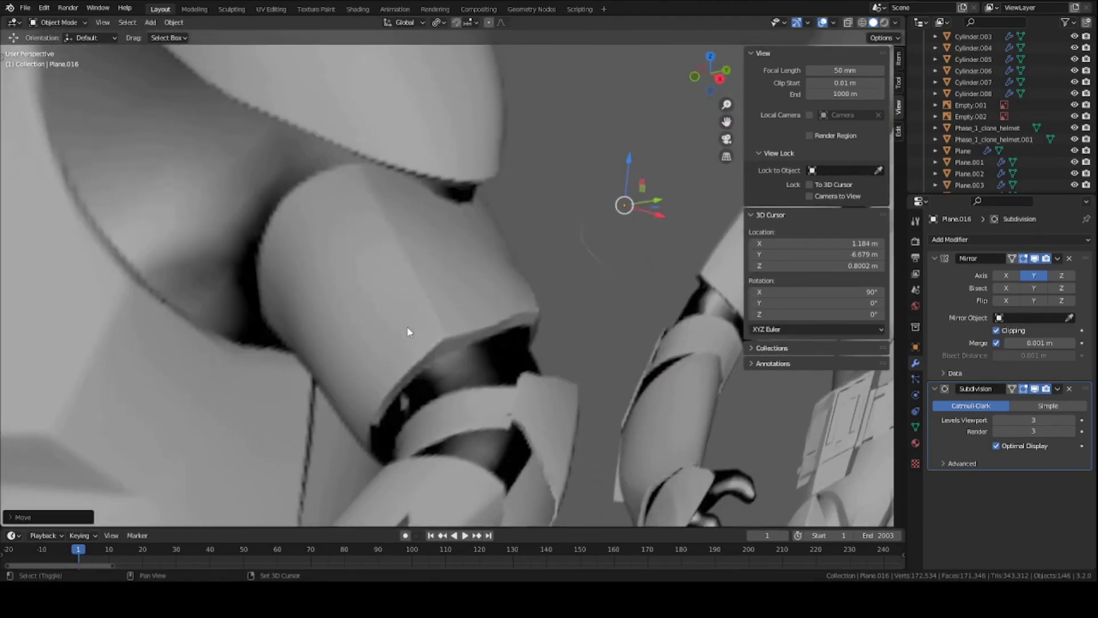
scroll(407, 326, down, 5)
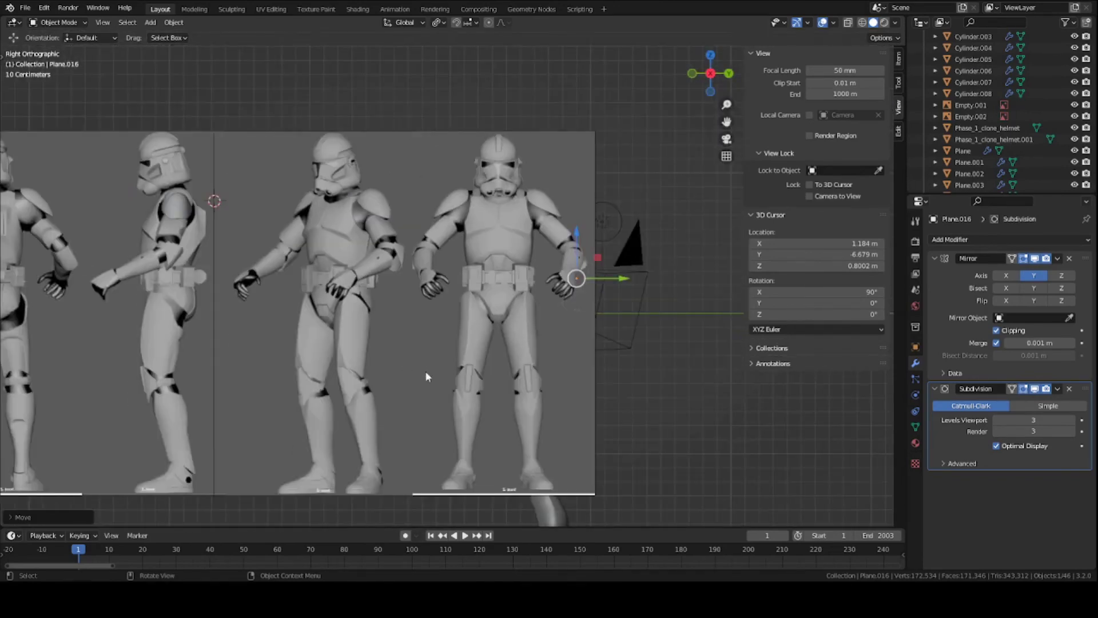
click(259, 314)
key(h)
scroll(645, 316, up, 4)
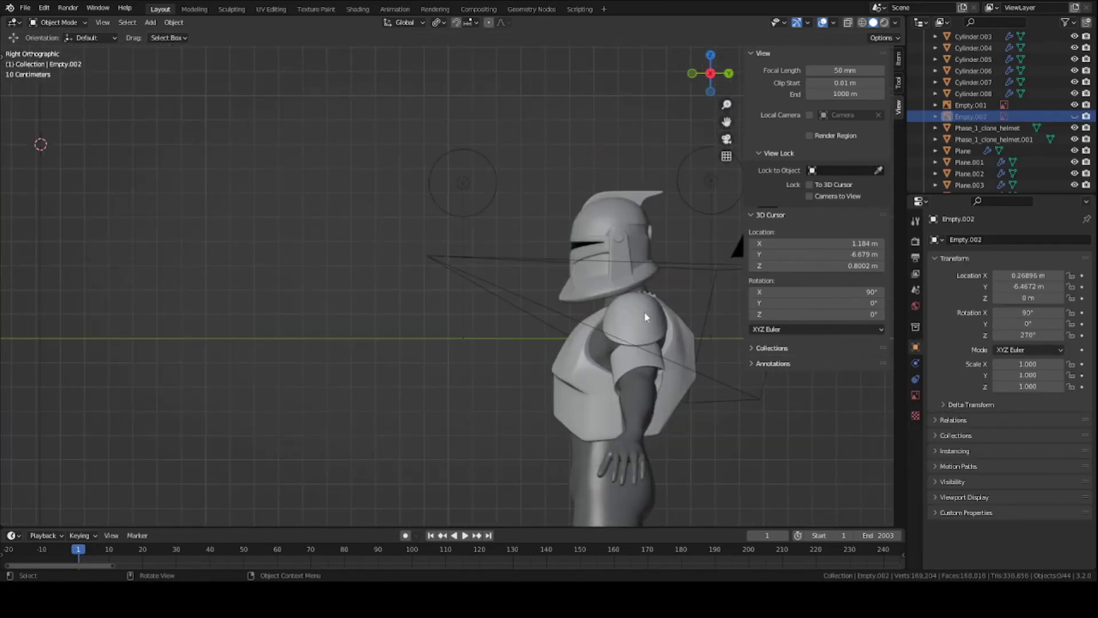
Step: Select the fitted shoulder pad on the character, cancel moving it, and save the file
click(644, 313)
shift+middle_drag(627, 313, 434, 339)
scroll(380, 327, up, 3)
key(g)
right_click(373, 329)
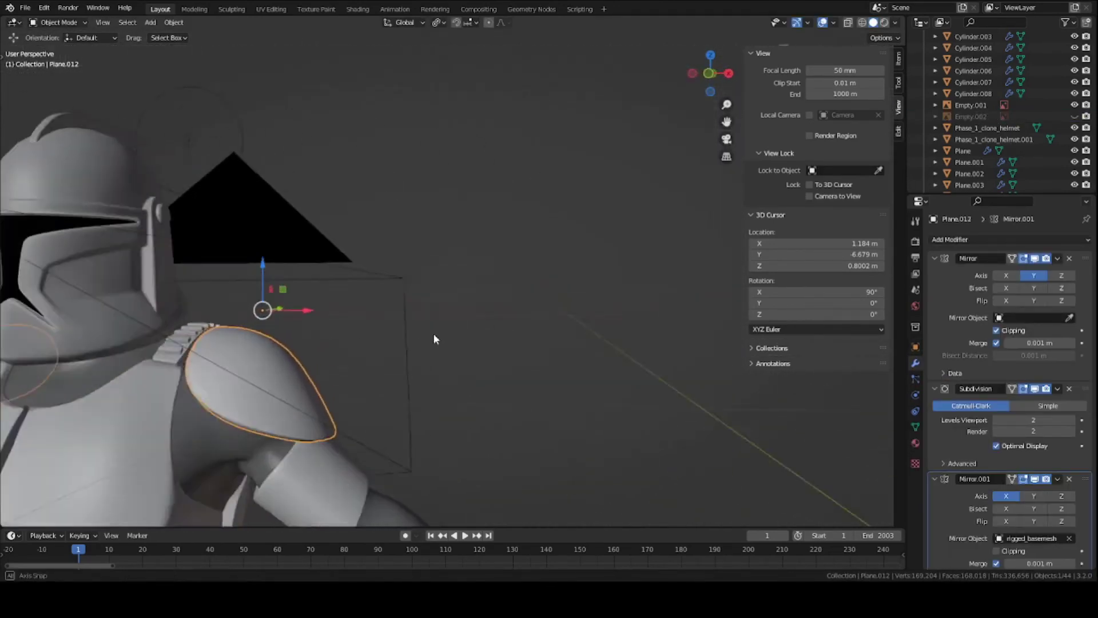
scroll(434, 340, down, 3)
key(ctrl+s)
scroll(462, 303, up, 2)
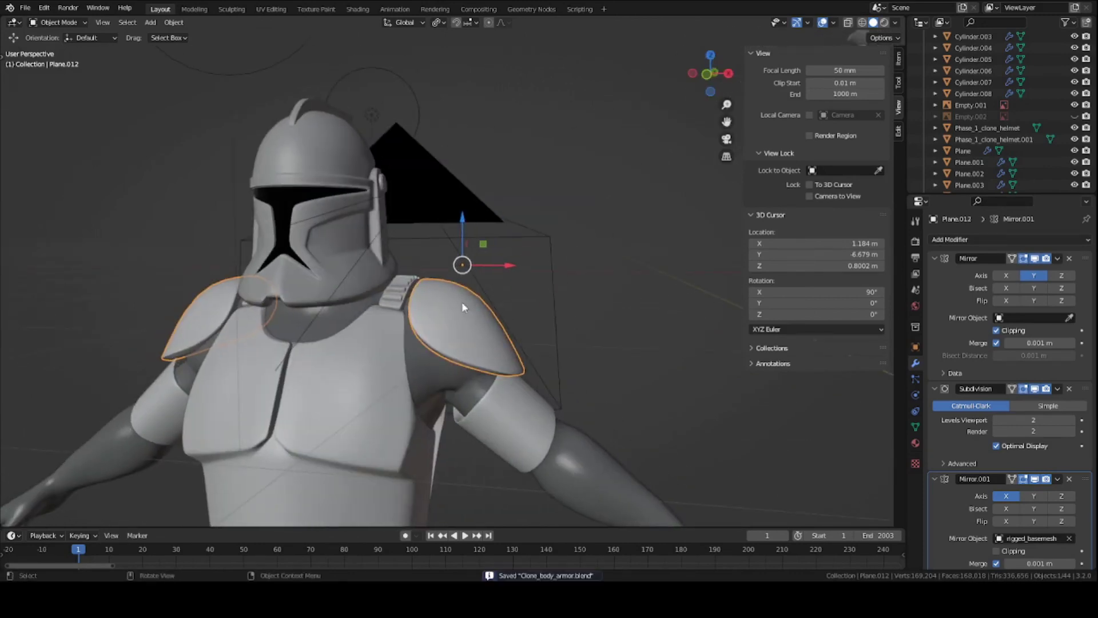
Step: Clear the mirror object of the pad's X-axis Mirror modifier and assign rigged_basemesh to it again
click(974, 241)
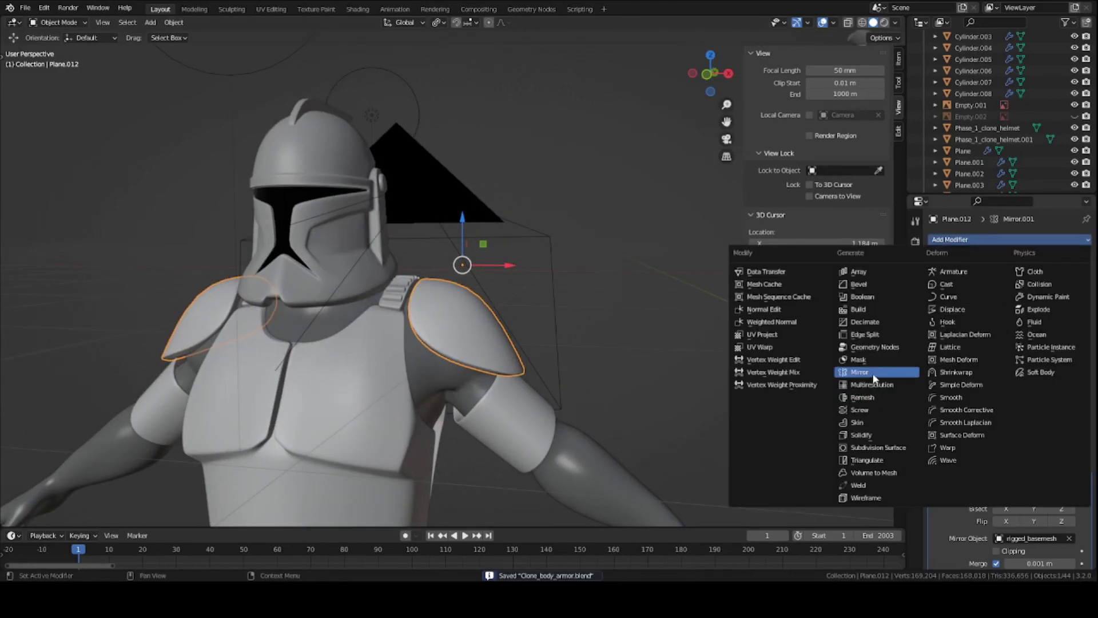
scroll(1007, 532, down, 1)
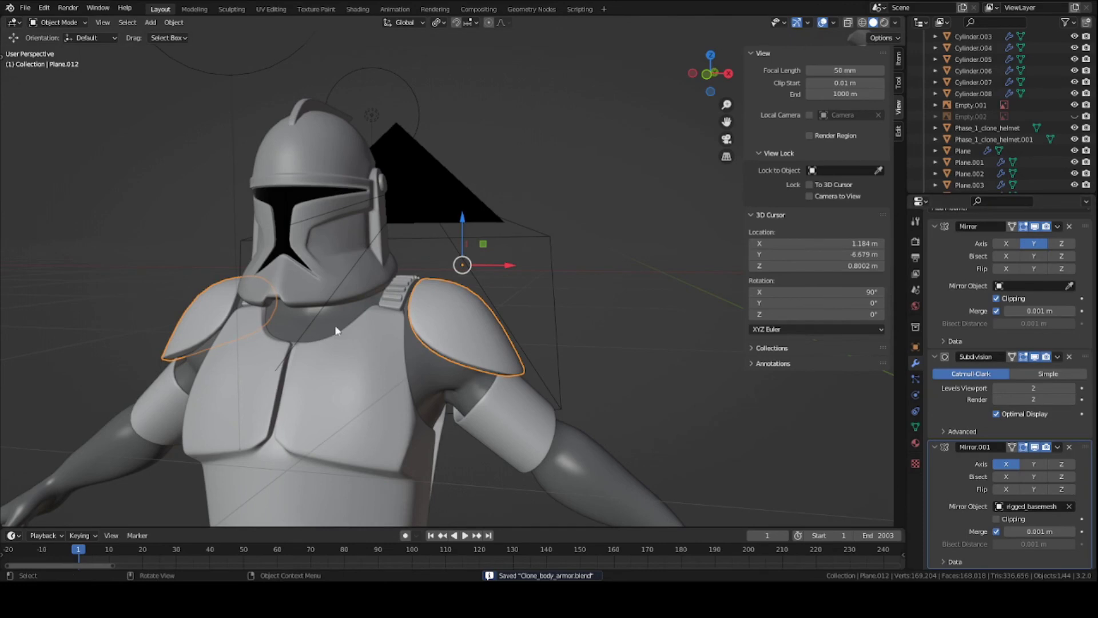
click(1069, 506)
scroll(430, 342, up, 2)
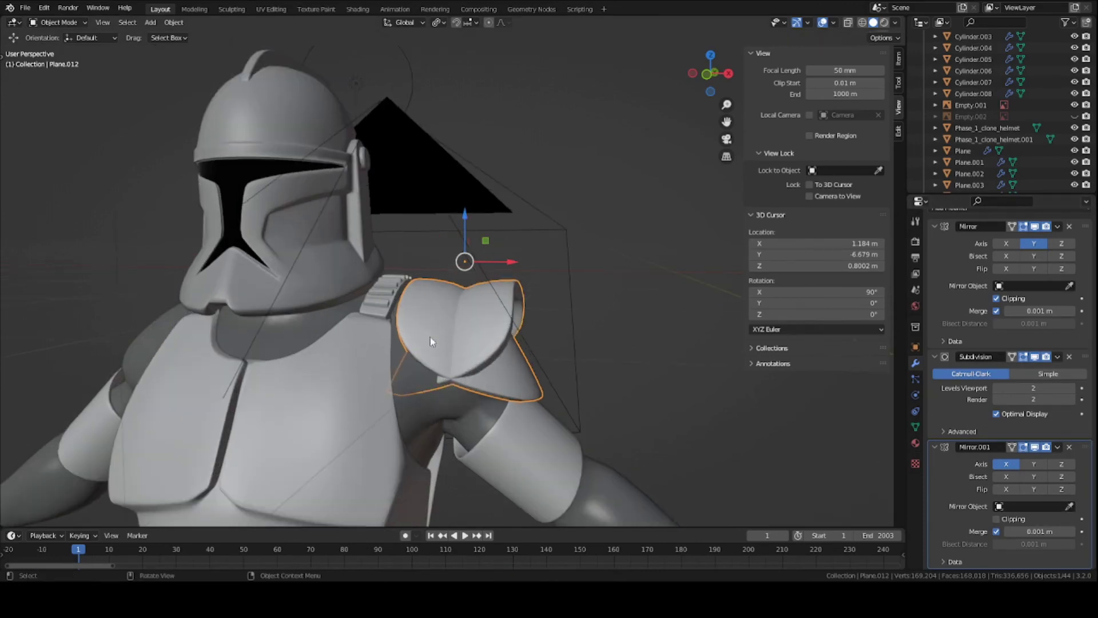
click(1069, 506)
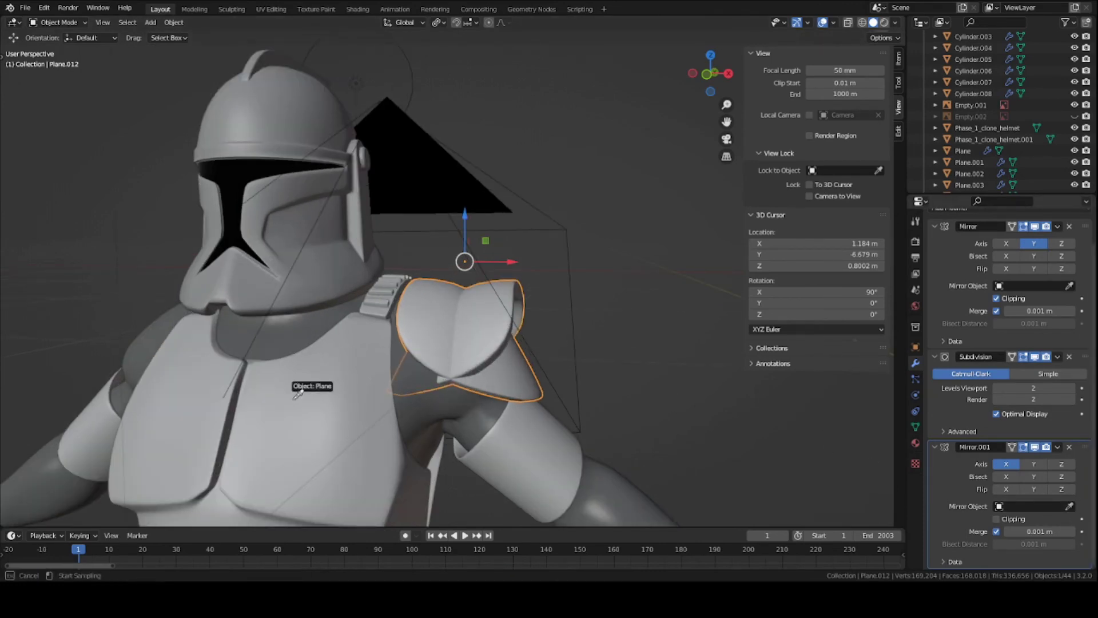
click(239, 333)
Step: Check the mirrored pads on both shoulders, deselect them, and save the file
scroll(246, 320, down, 5)
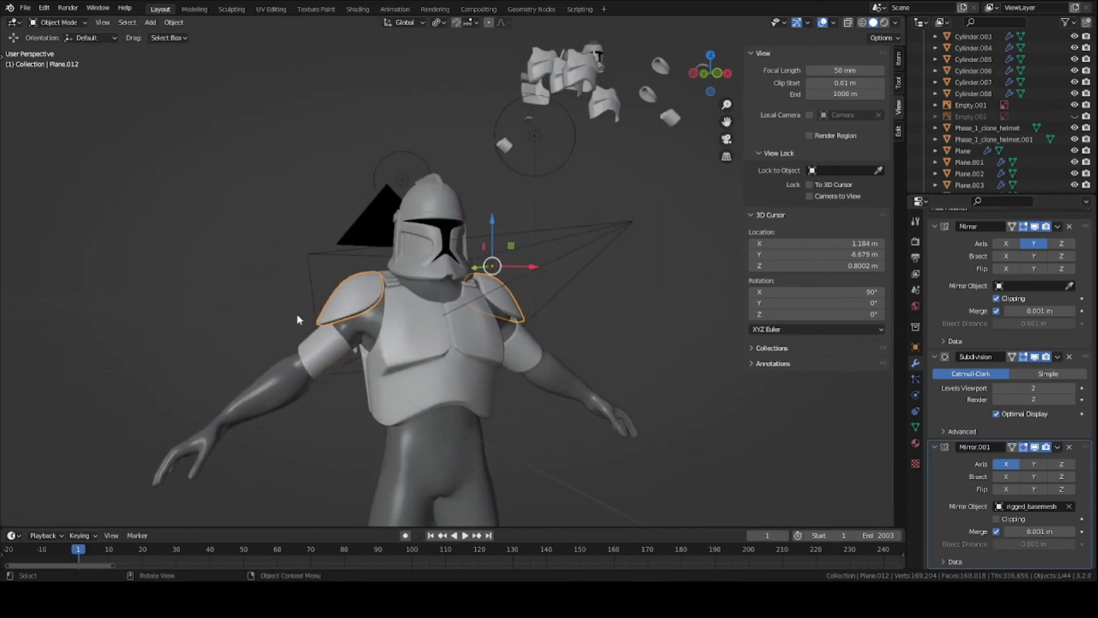
middle_drag(297, 313, 320, 334)
scroll(287, 314, down, 1)
click(278, 302)
scroll(309, 326, up, 2)
key(ctrl+s)
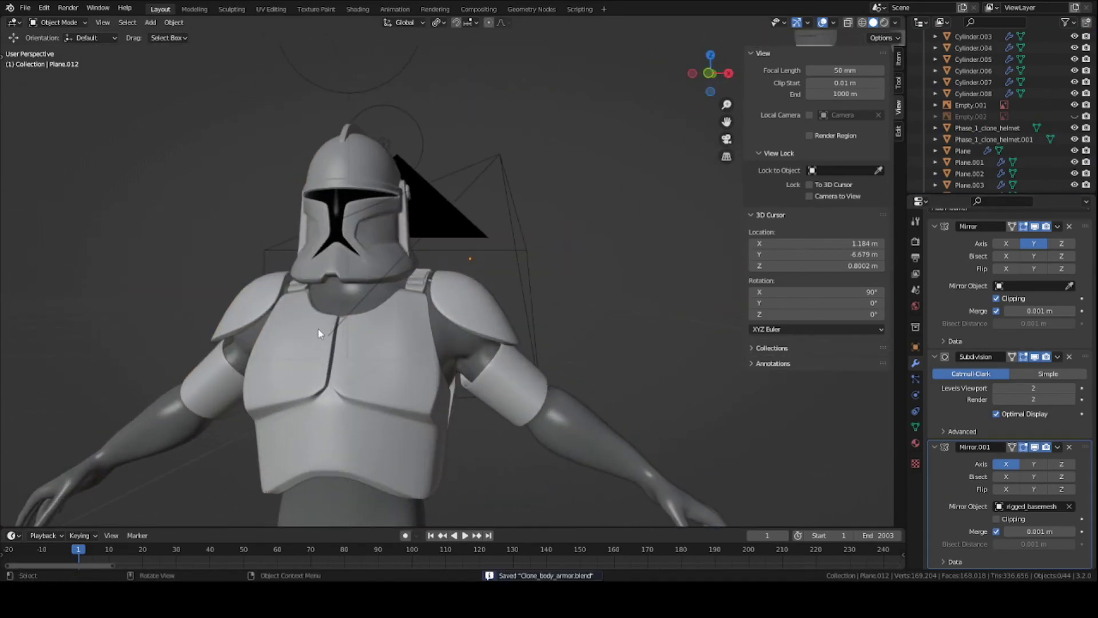
Step: Examine the fit of the shoulder pads against the chest and arm armour from several angles
scroll(332, 342, up, 2)
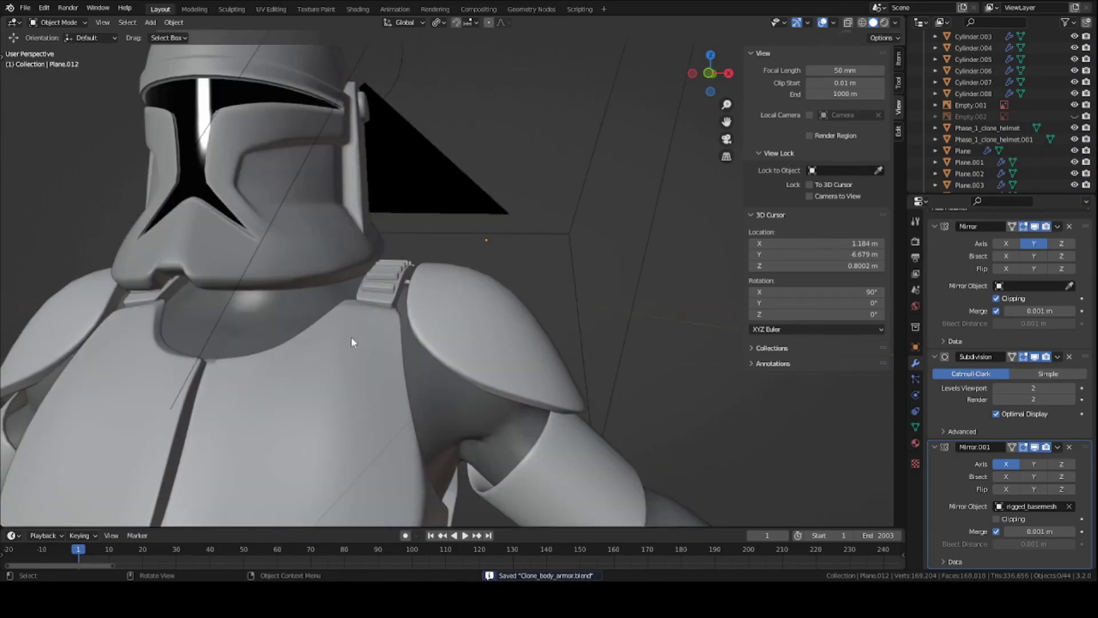
scroll(366, 332, down, 2)
scroll(395, 323, up, 4)
middle_drag(404, 324, 330, 578)
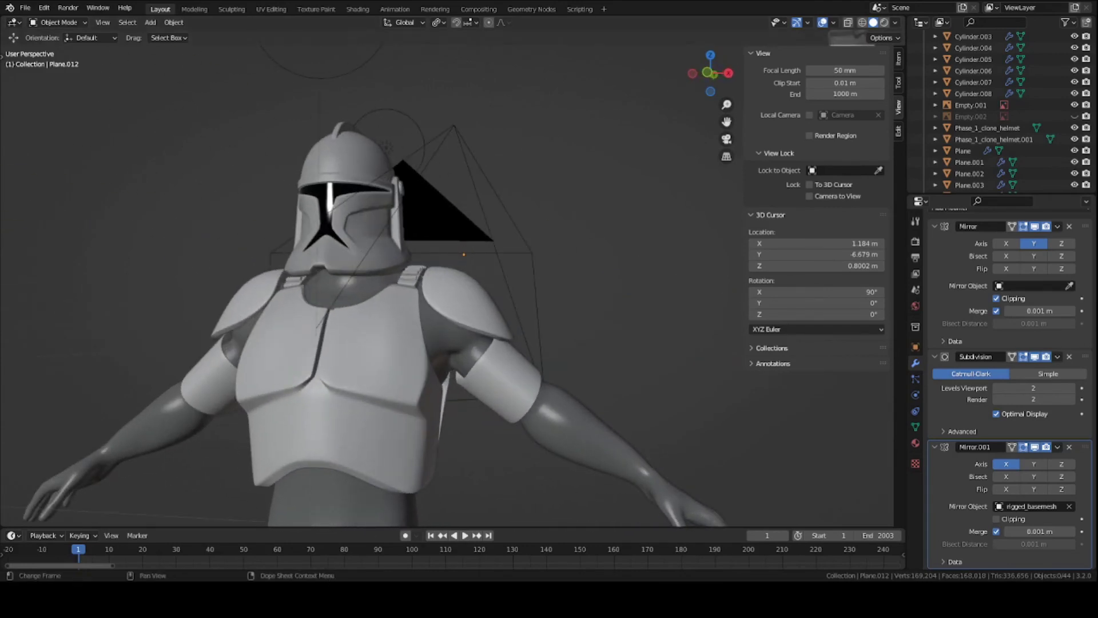
middle_drag(431, 424, 436, 351)
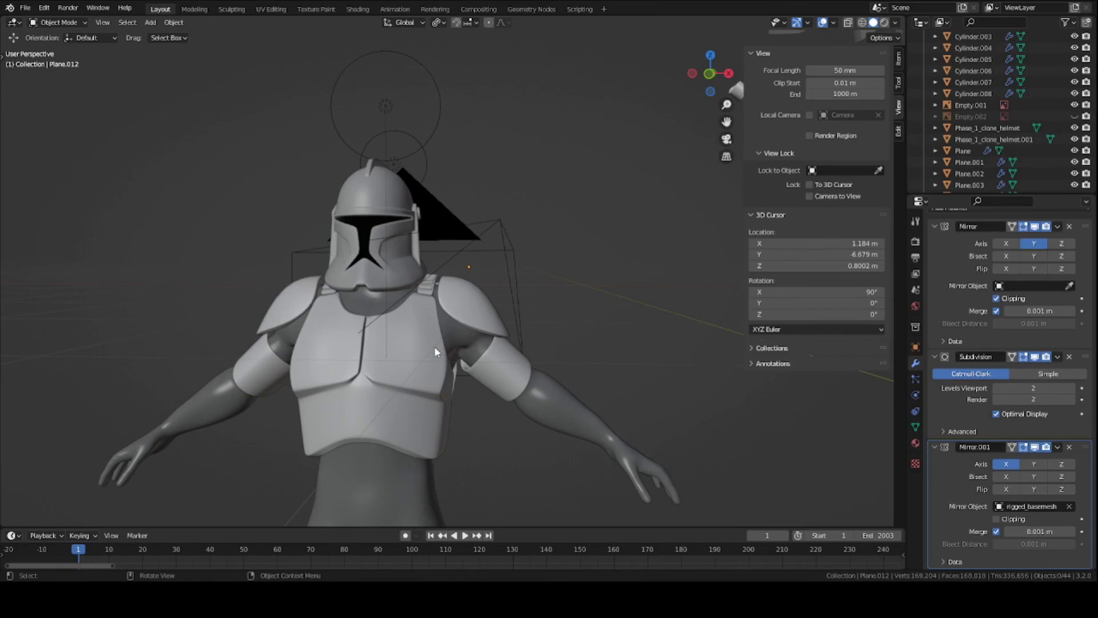
scroll(473, 343, up, 4)
middle_drag(472, 343, 442, 338)
scroll(375, 269, up, 2)
Step: Select the upper arm armour piece, clear the selection, and save the file
click(327, 267)
scroll(338, 264, up, 2)
key(alt+a)
key(ctrl+s)
scroll(445, 299, down, 5)
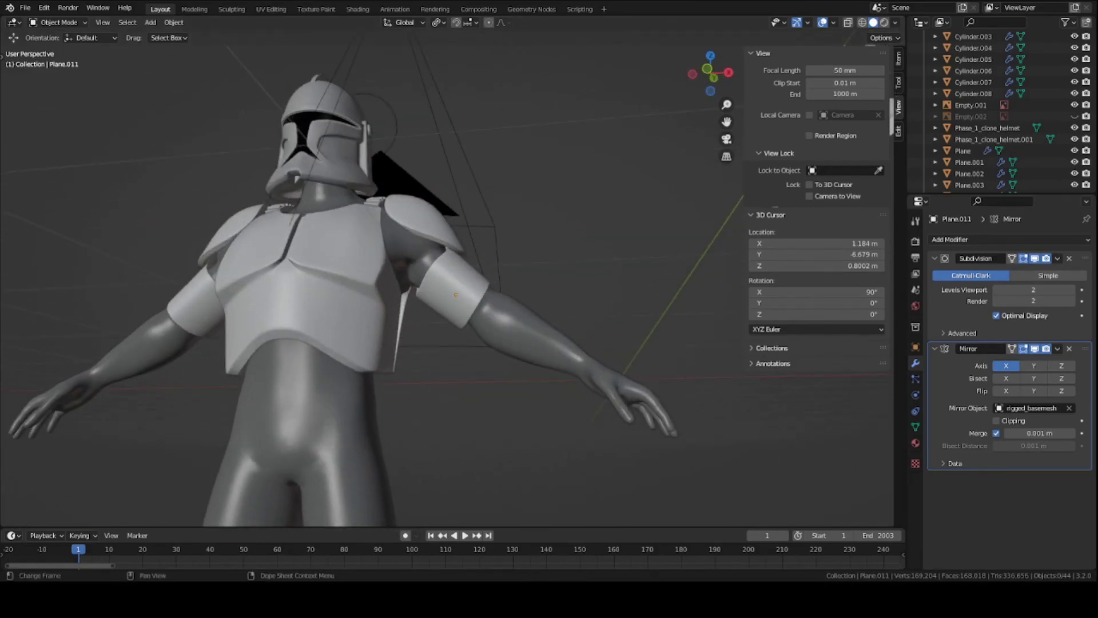